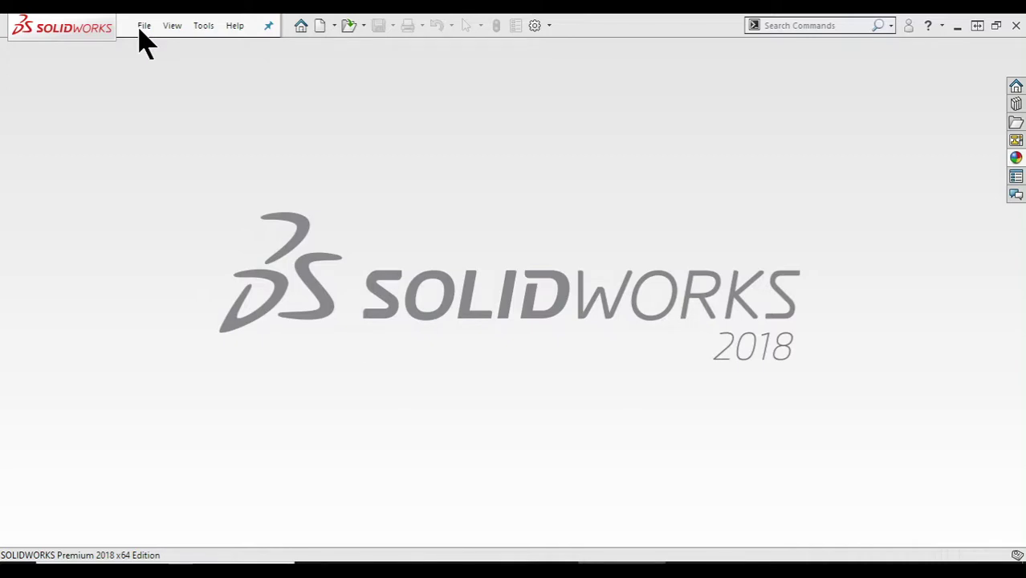
Create a new part document from the Part template.
left_click(143, 27)
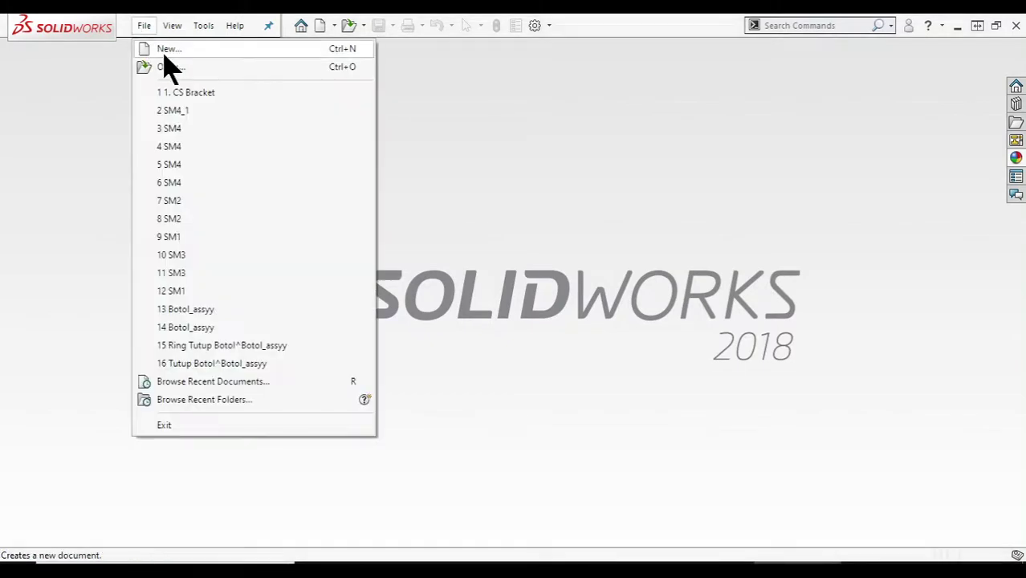
left_click(163, 47)
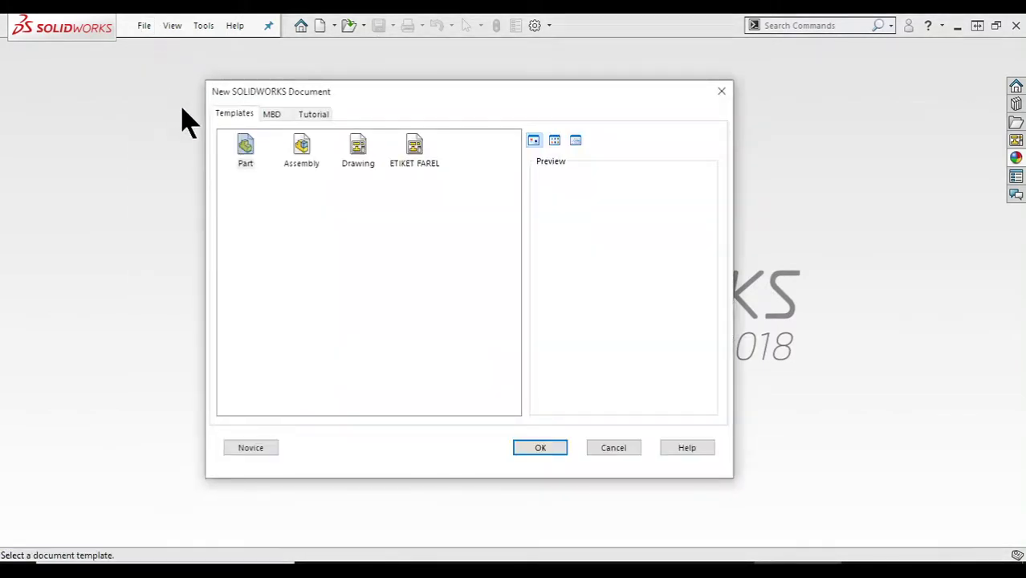
left_click(247, 152)
left_click(565, 450)
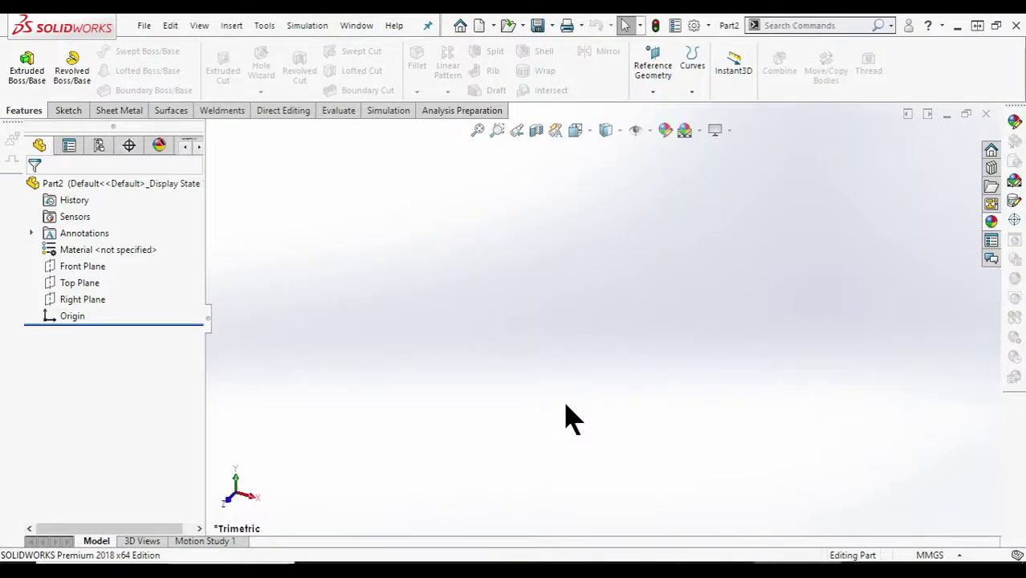
Start a new sketch and bring up the Brass step reference drawing 3.2.jpg.
left_click(78, 113)
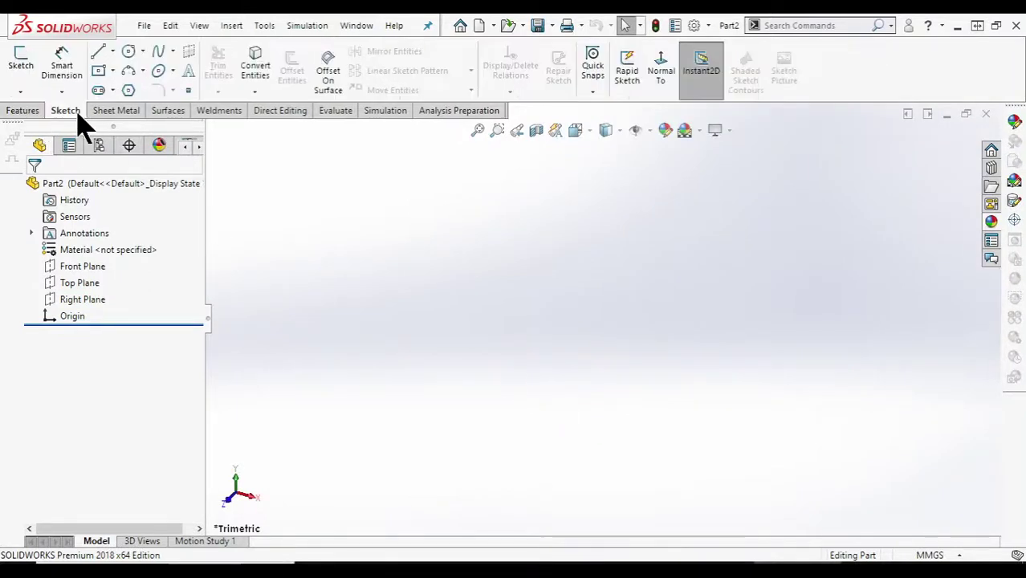
left_click(24, 64)
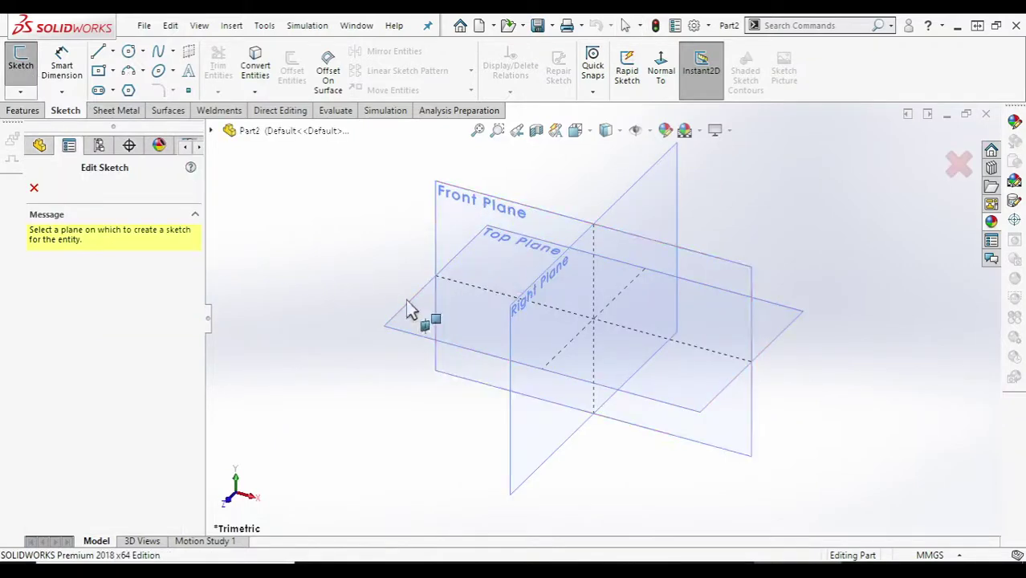
left_click(723, 562)
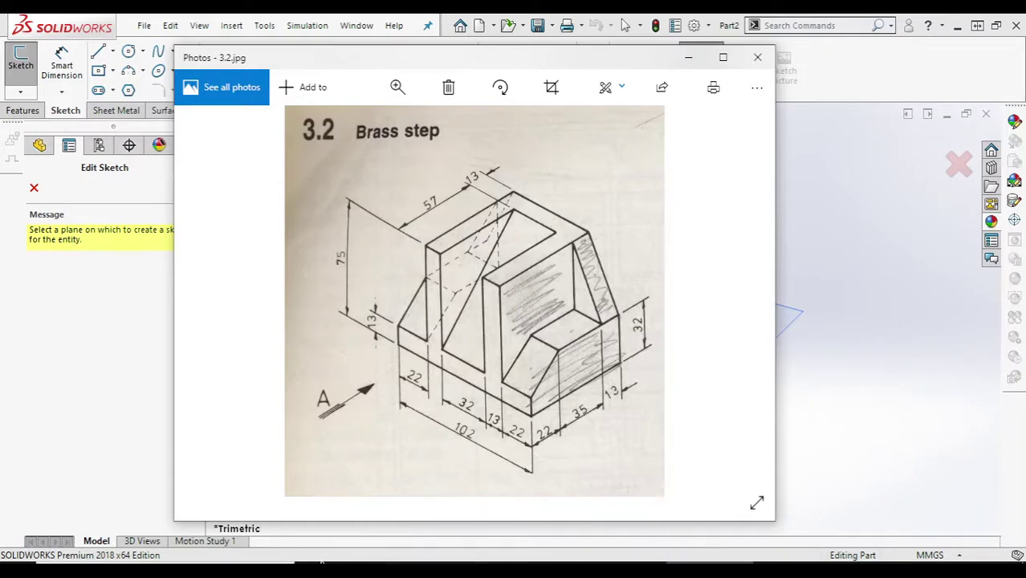
Launch Snipping Tool and snip the Brass step drawing.
left_click(160, 563)
type("sni")
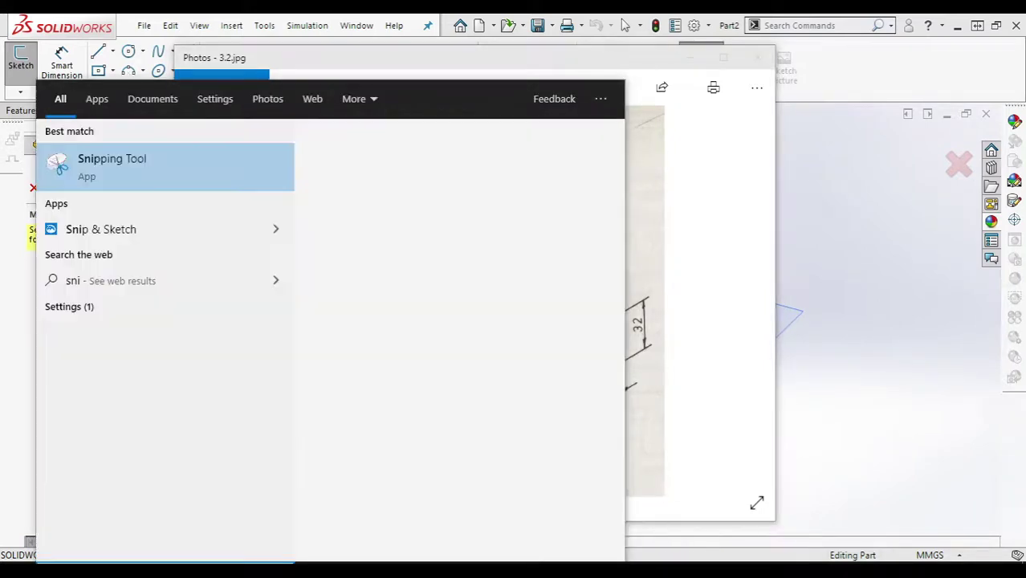
type("p")
key("Return")
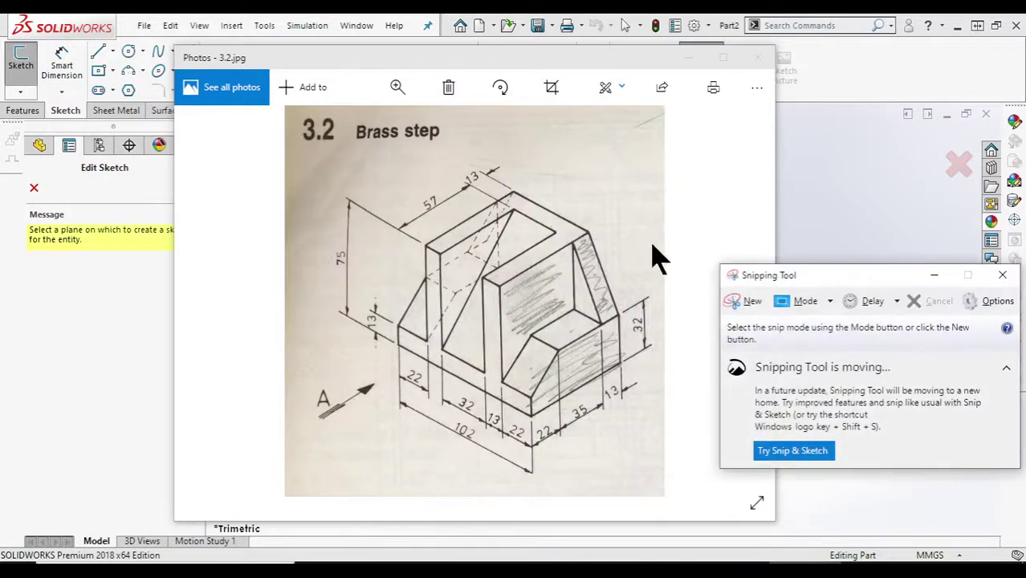
left_click(739, 301)
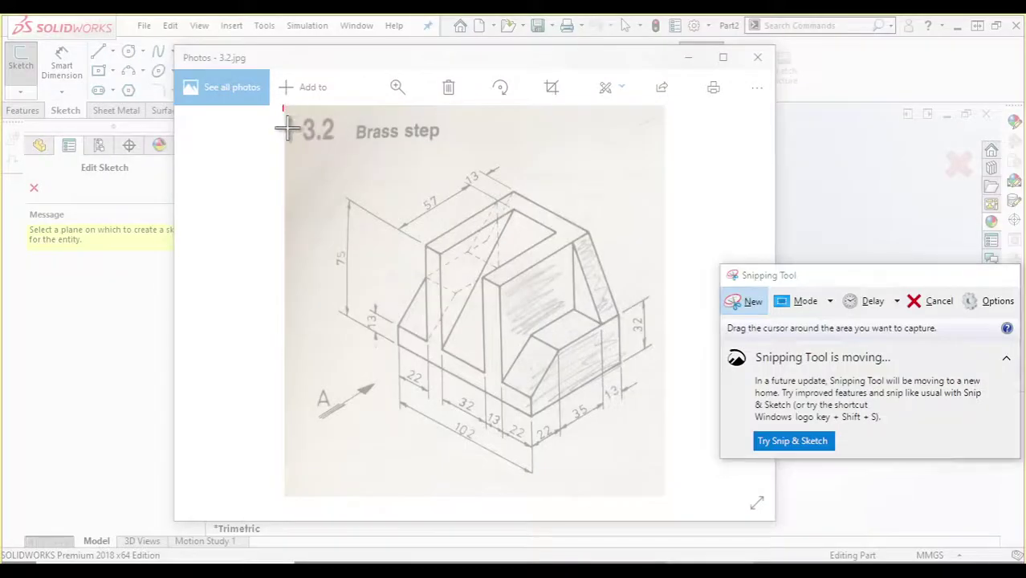
left_click_drag(287, 128, 687, 492)
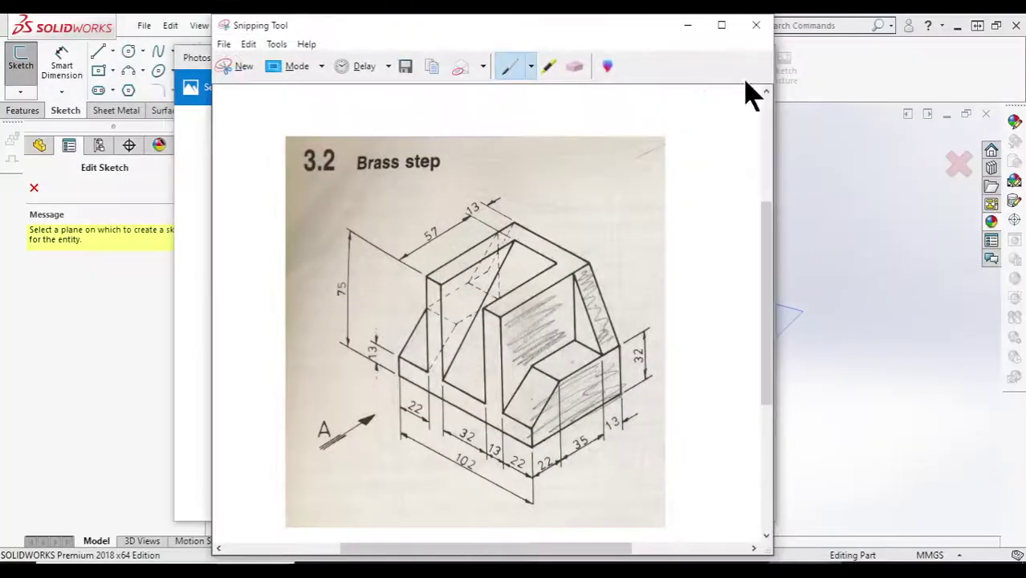
Close the photo viewer, outline the stepped right section in red, and minimize the snip.
left_click(190, 61)
left_click(761, 59)
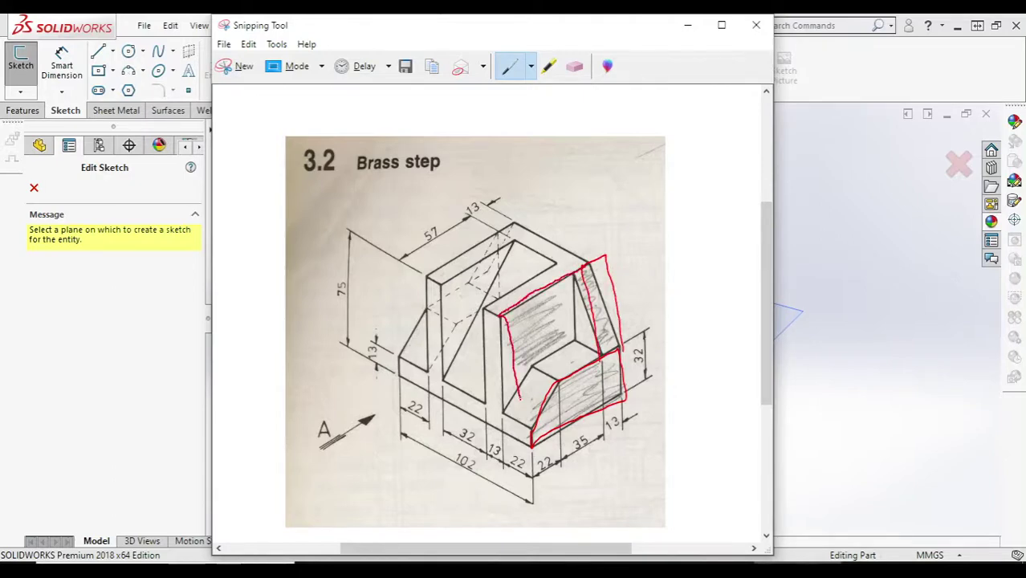
left_click(686, 26)
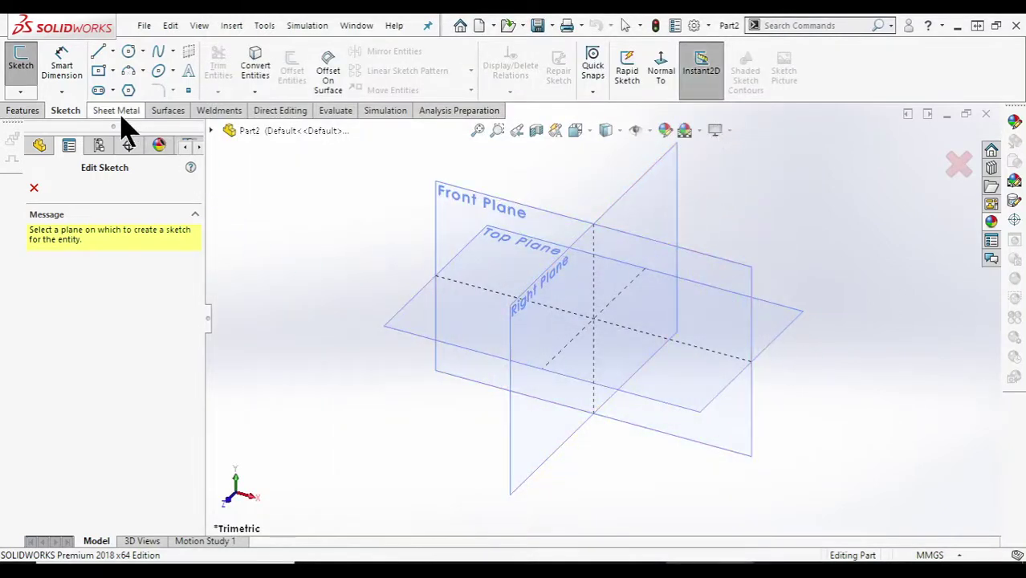
Draw a center rectangle around the origin on the Right Plane and compare it with the snip.
left_click(673, 191)
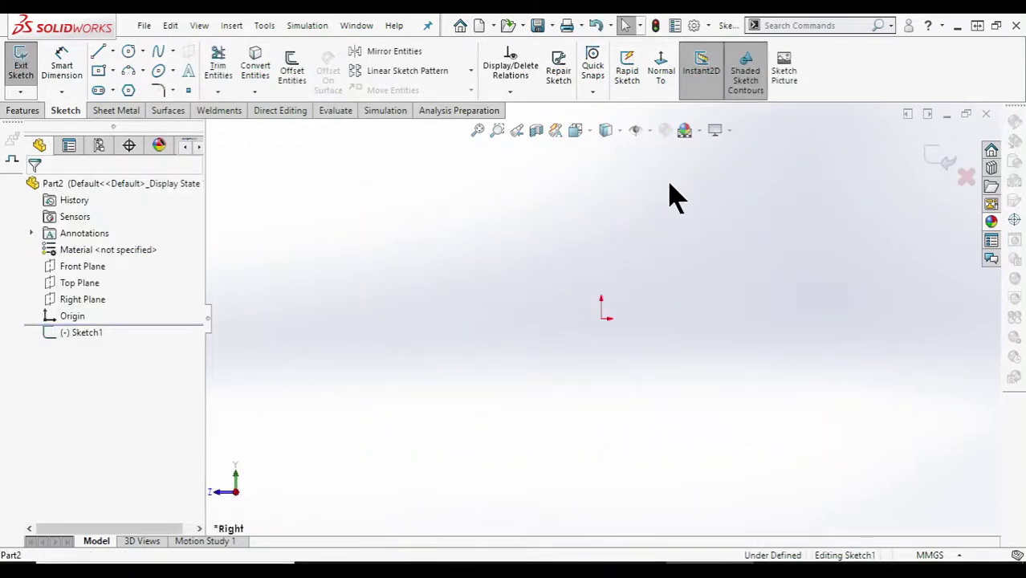
left_click(101, 73)
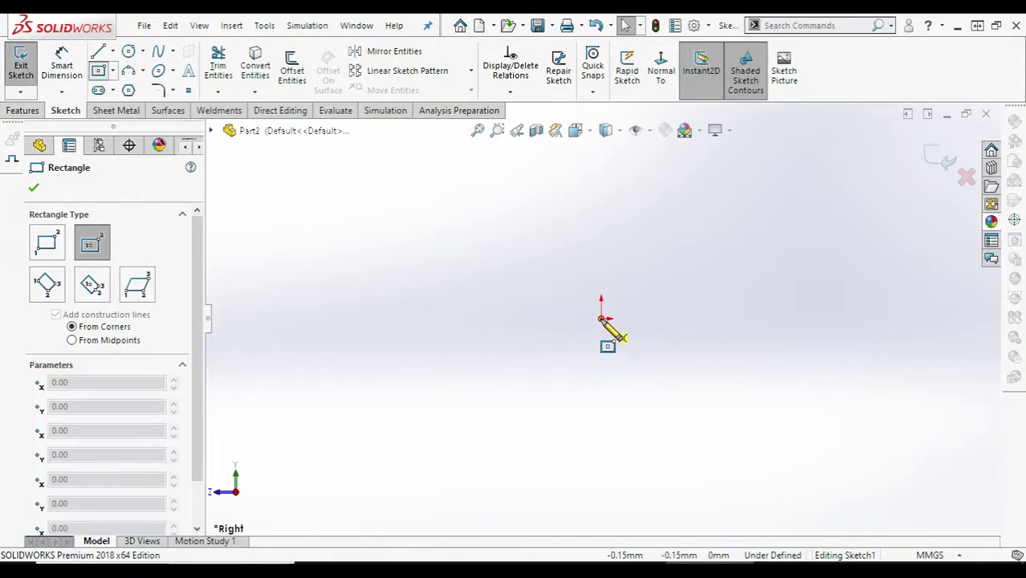
left_click(600, 319)
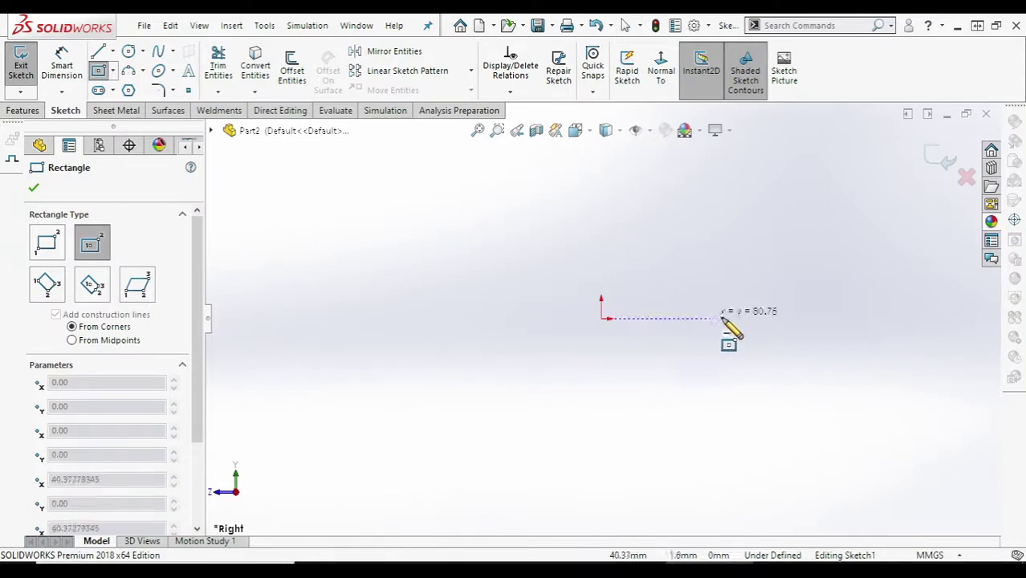
left_click(754, 282)
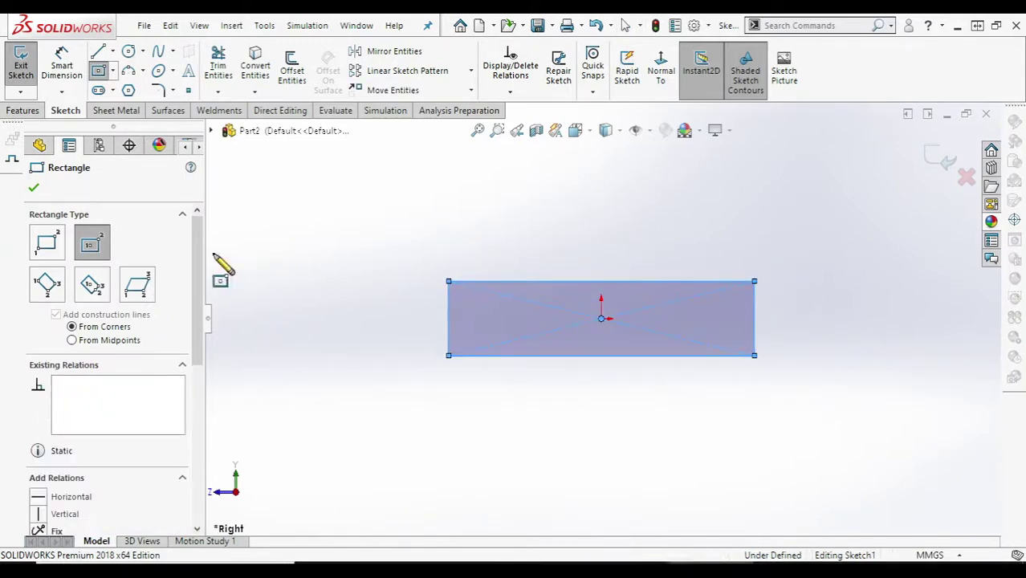
left_click(35, 190)
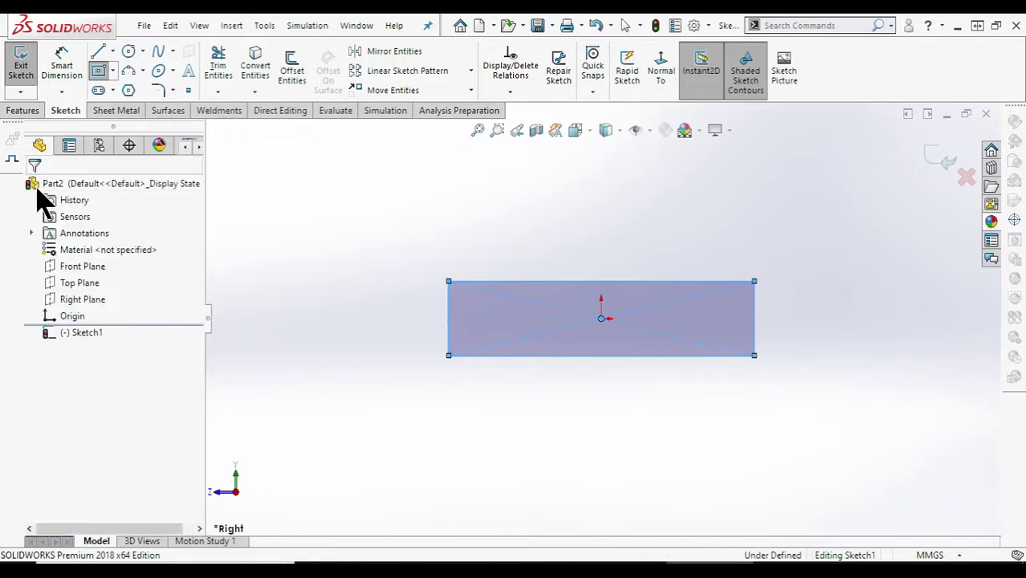
key("alt+Tab")
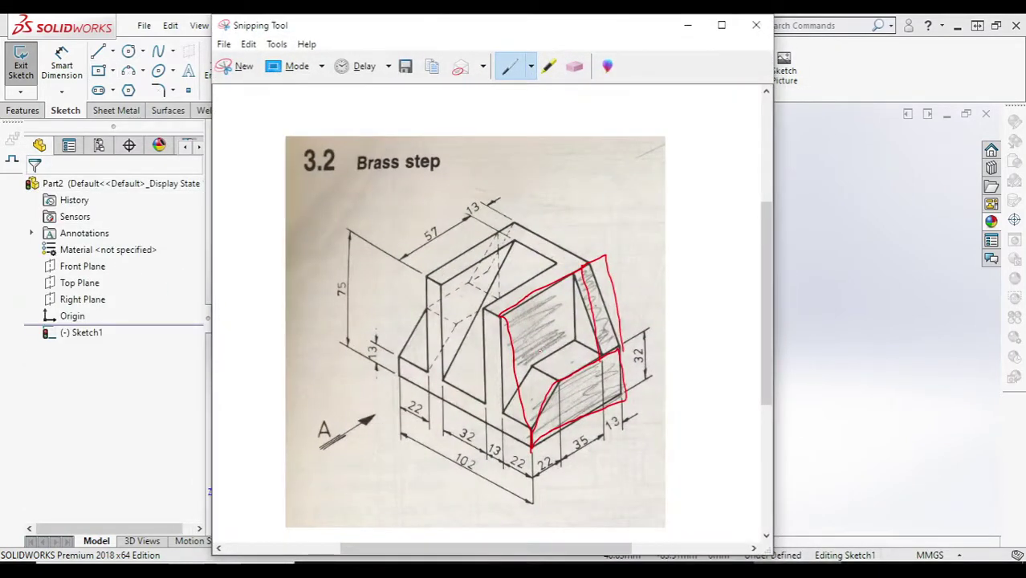
left_click(687, 25)
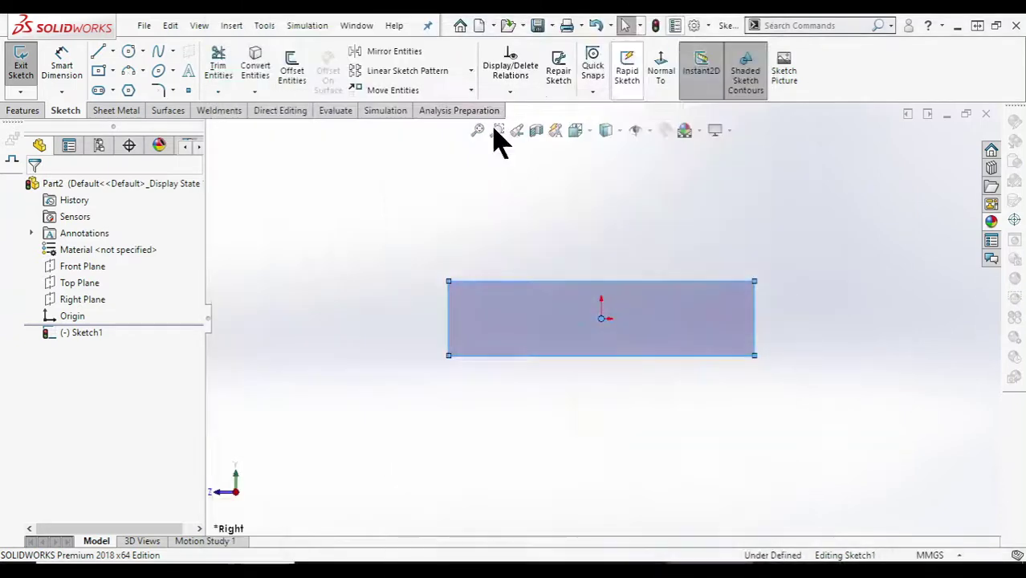
Draw a tall narrow upright rising from the rectangle's top-right corner with lines.
left_click(99, 53)
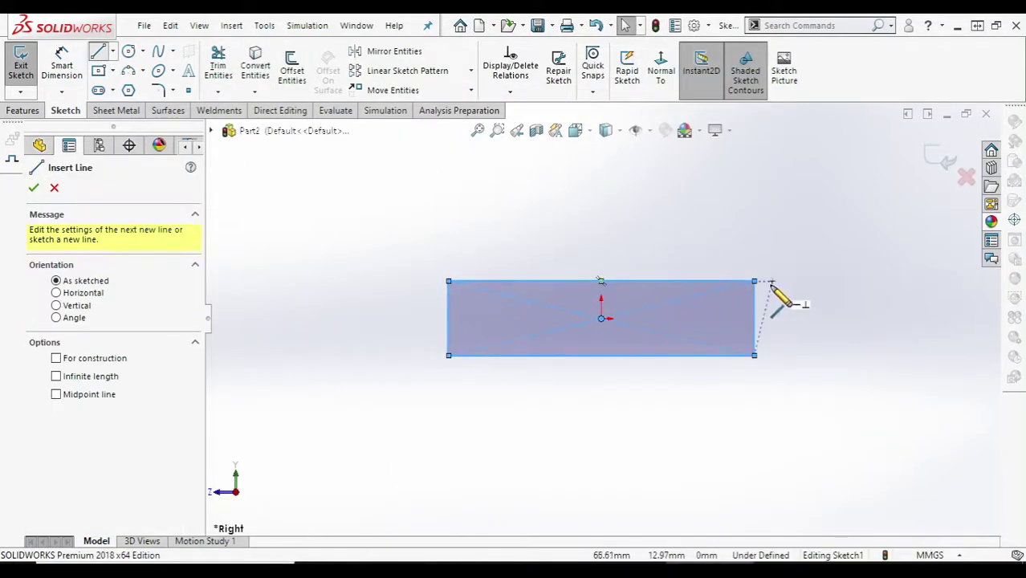
left_click(755, 281)
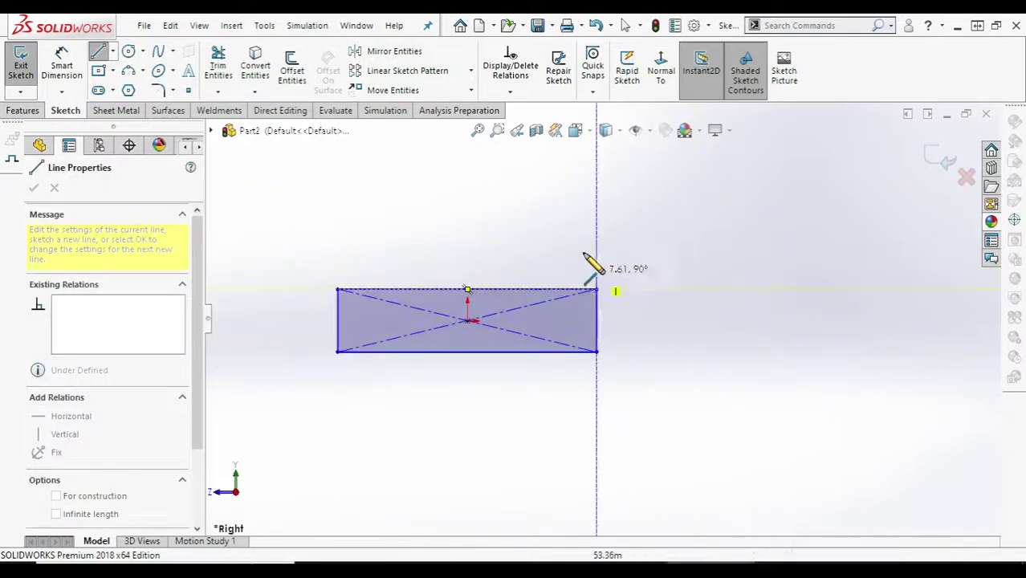
scroll(618, 259, "up", 3)
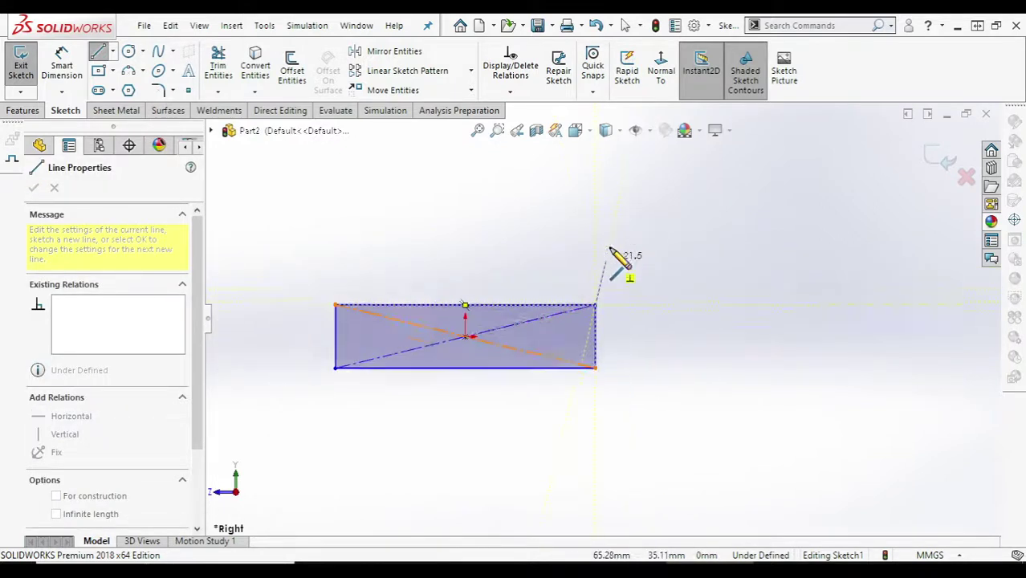
left_click(598, 175)
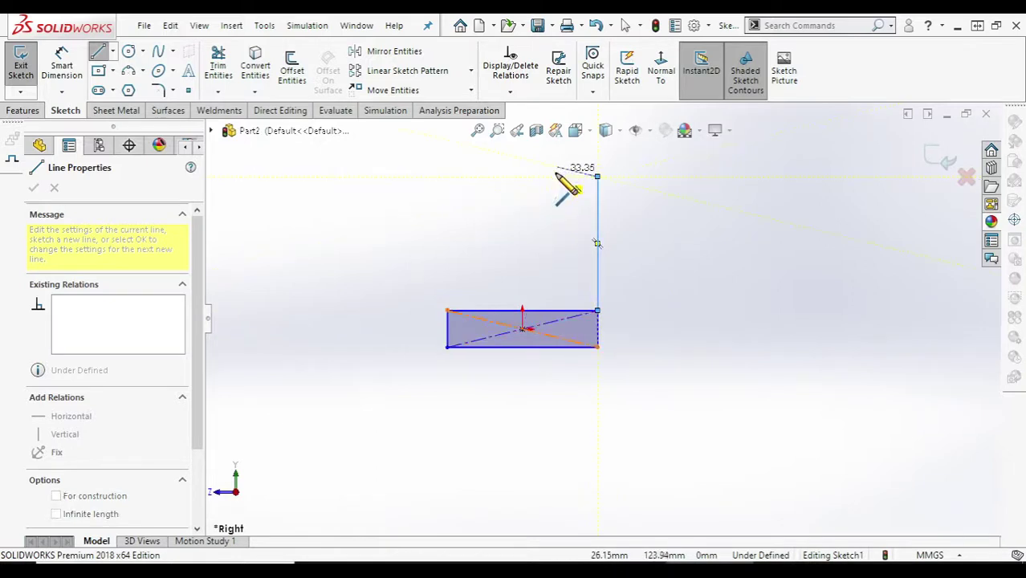
left_click(560, 176)
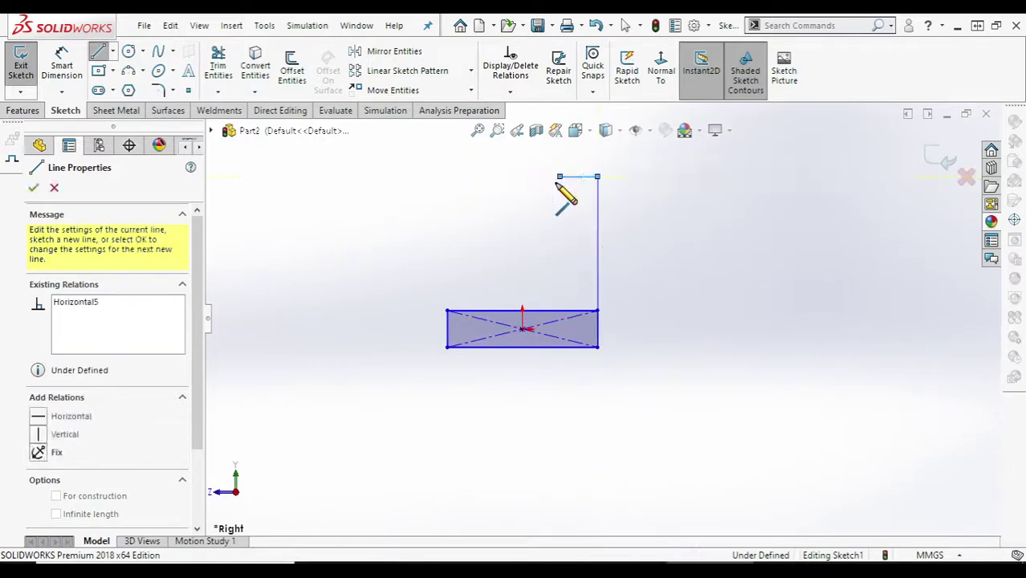
left_click(560, 310)
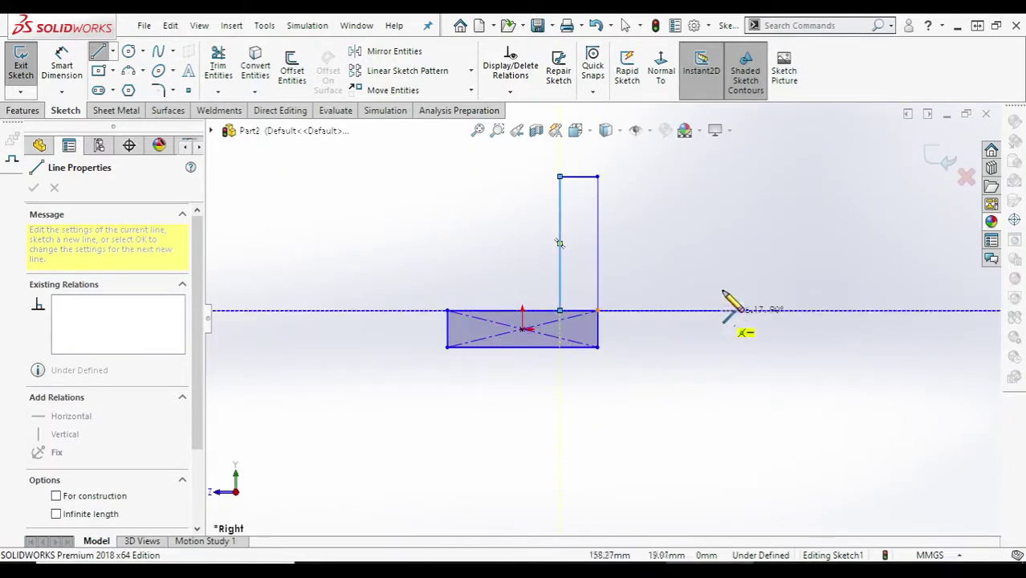
right_click(718, 265)
left_click(747, 271)
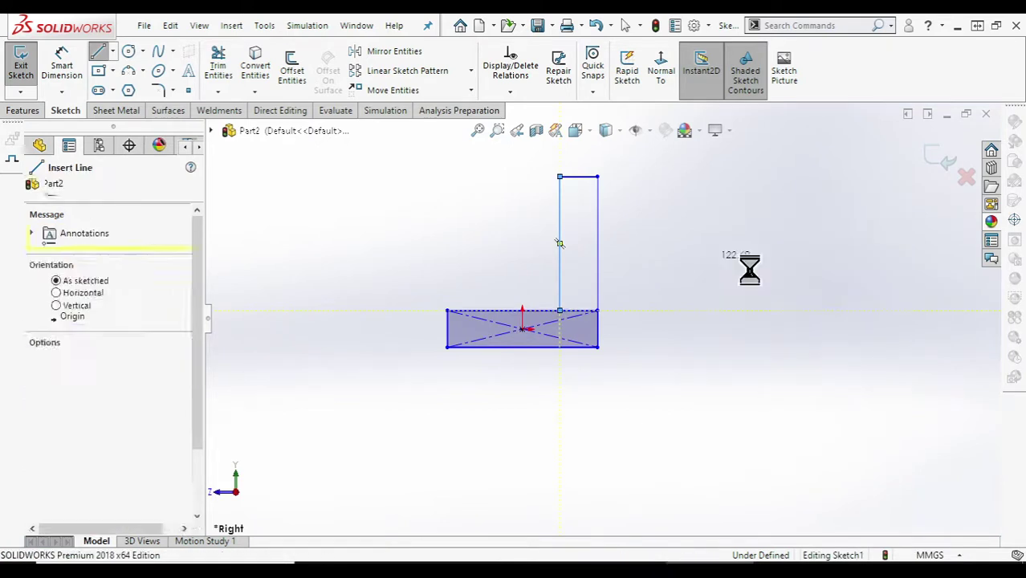
scroll(337, 224, "down", 2)
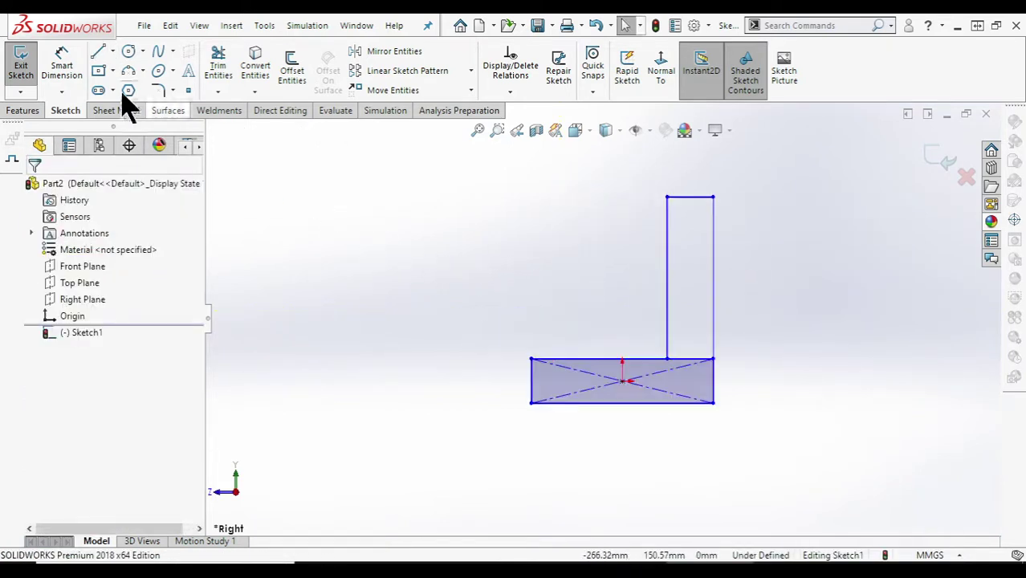
Check the reference drawing, then box-select and delete all the old sketch lines.
left_click(98, 50)
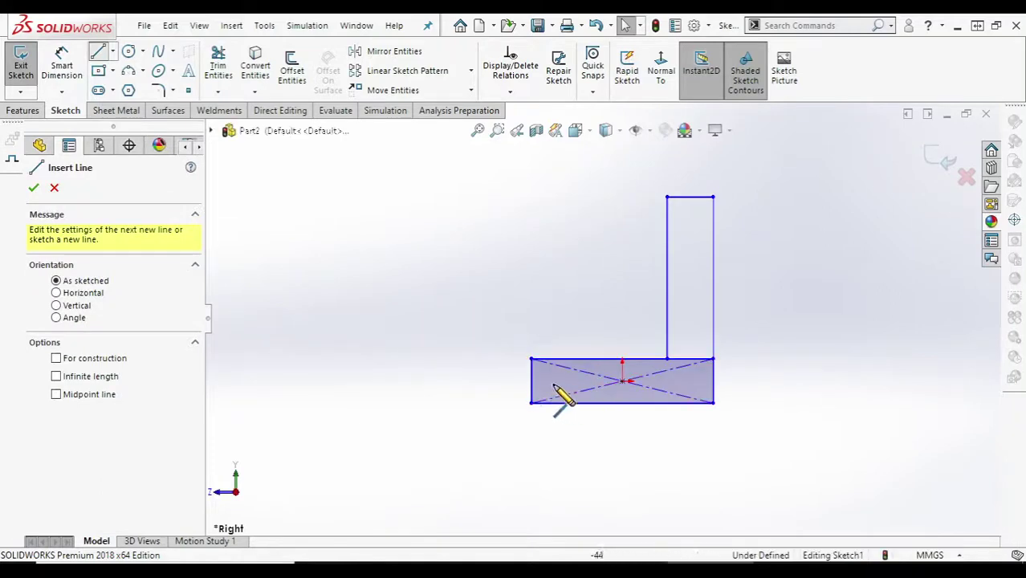
left_click(928, 572)
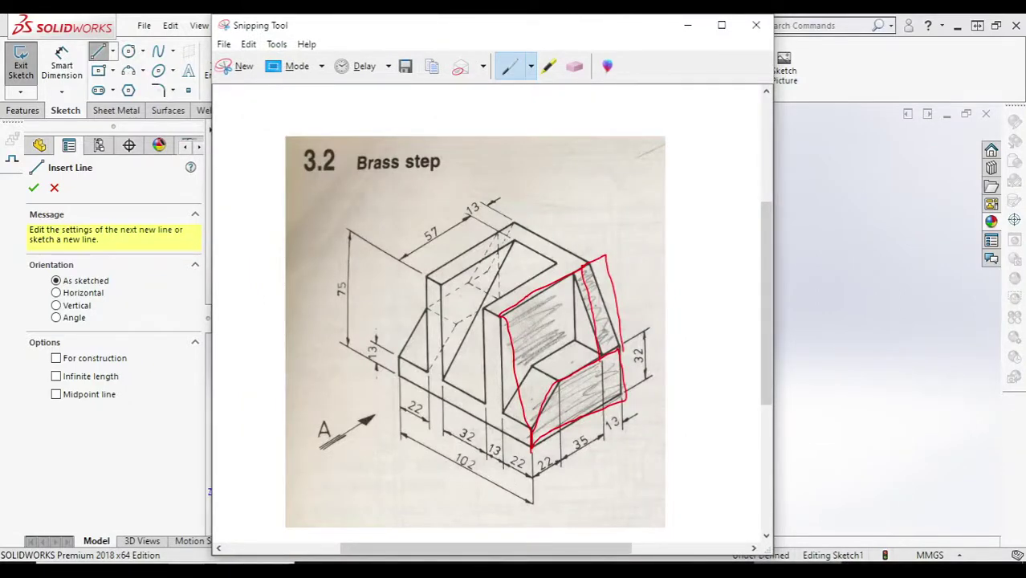
key("Escape")
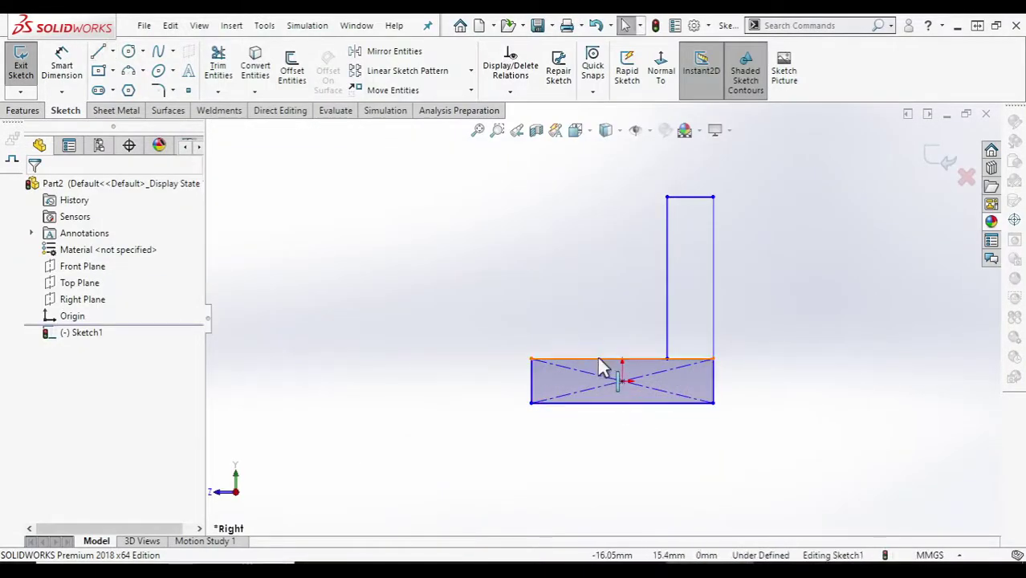
left_click(599, 359)
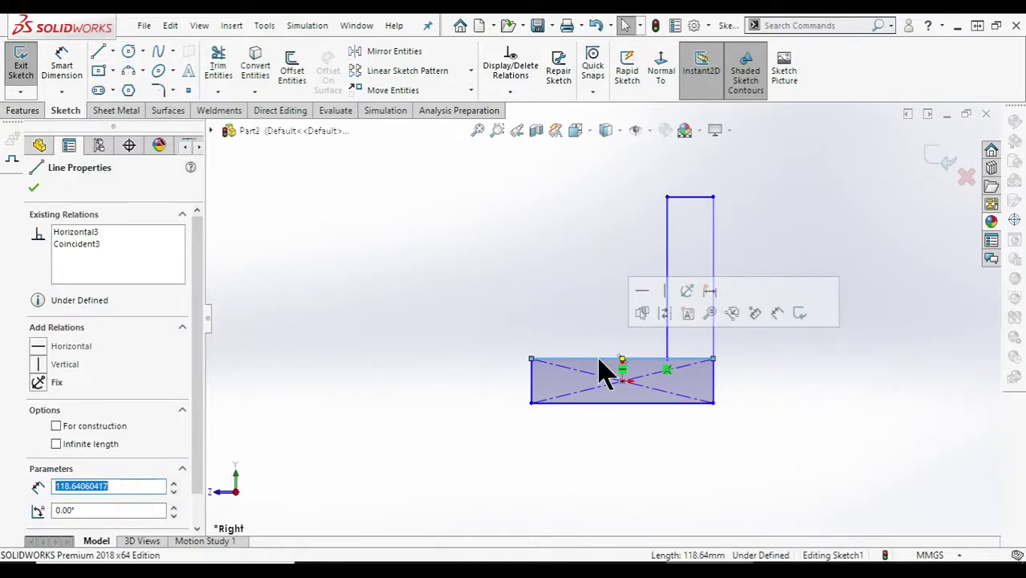
left_click_drag(456, 189, 797, 478)
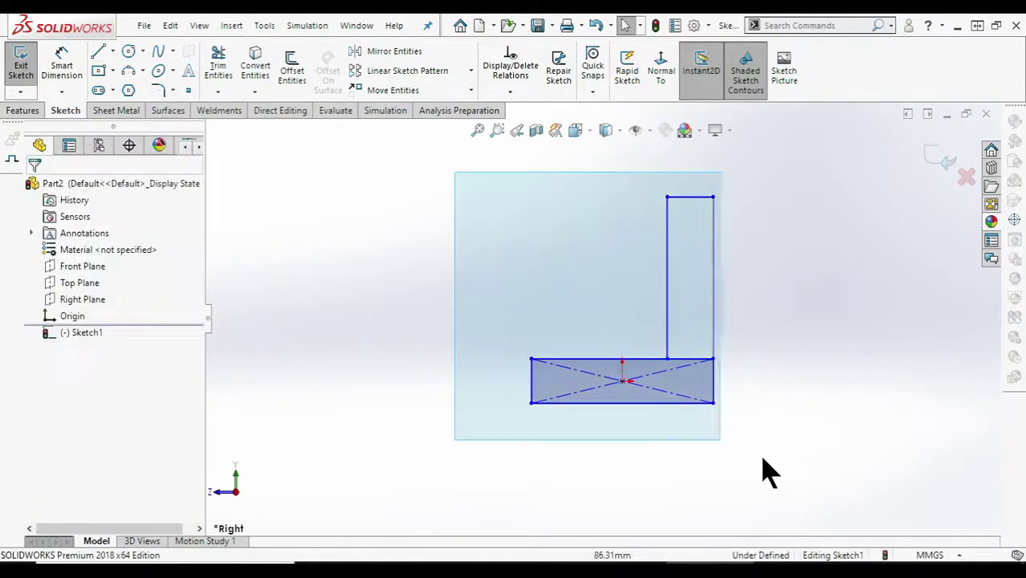
key("Delete")
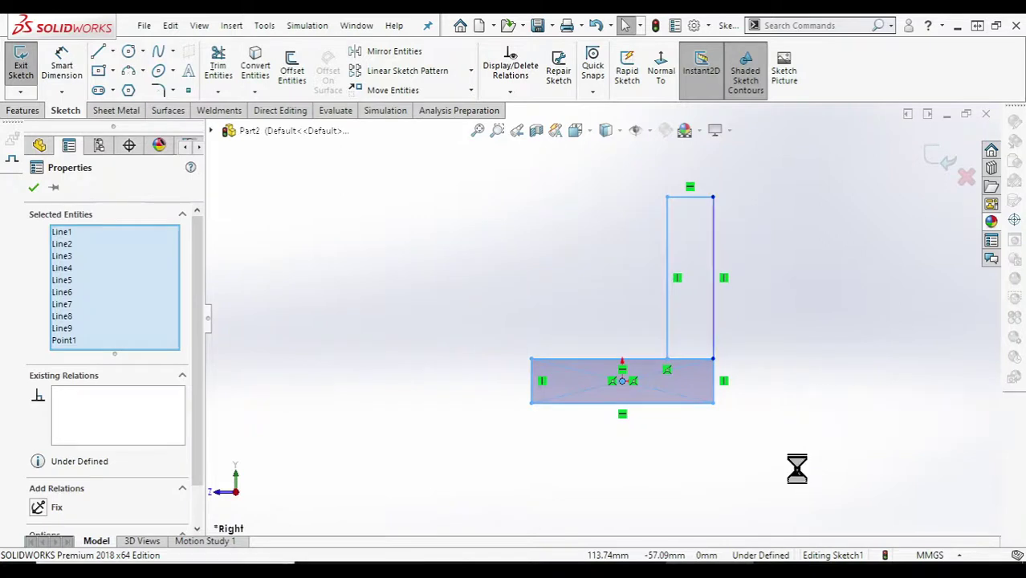
Draw a closed base outline from the origin with a chamfered upper-left corner.
left_click(98, 52)
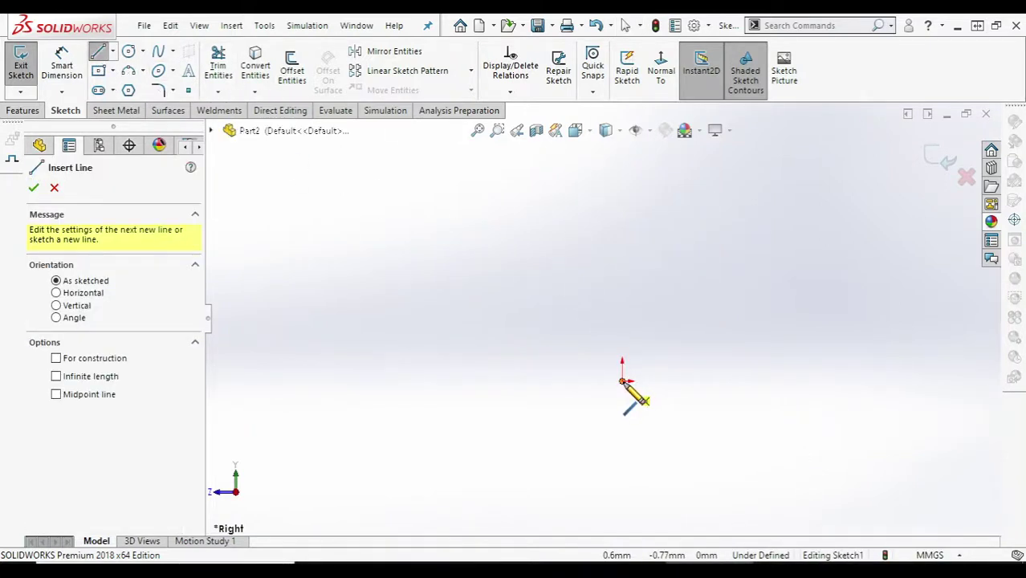
left_click(622, 380)
left_click(399, 381)
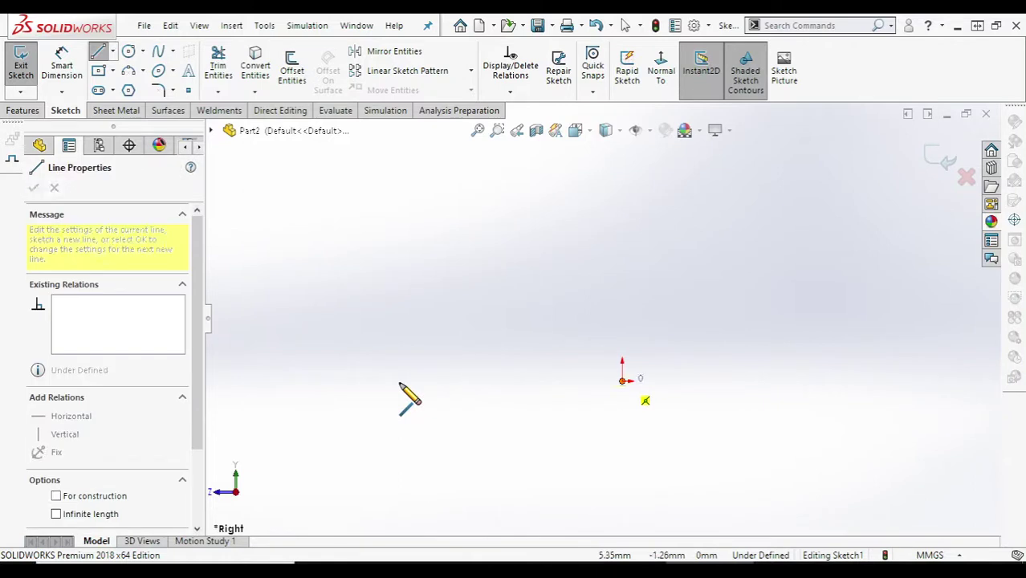
left_click(399, 322)
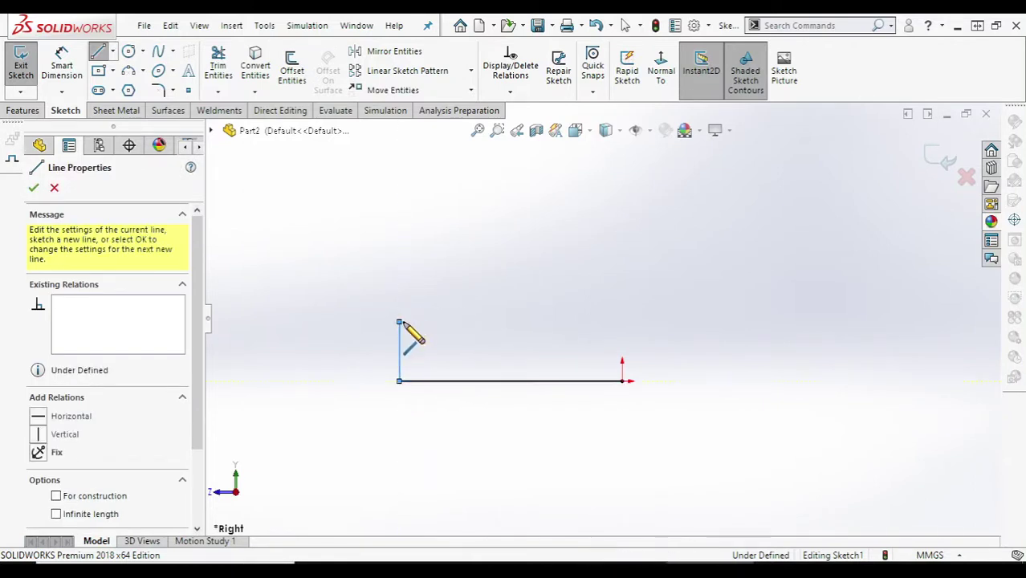
left_click(452, 269)
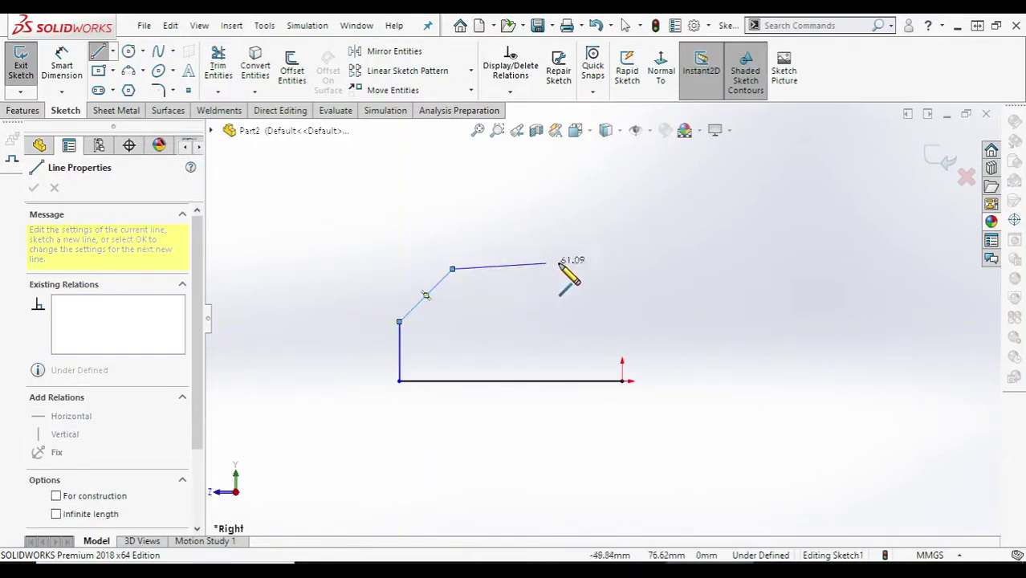
left_click(623, 269)
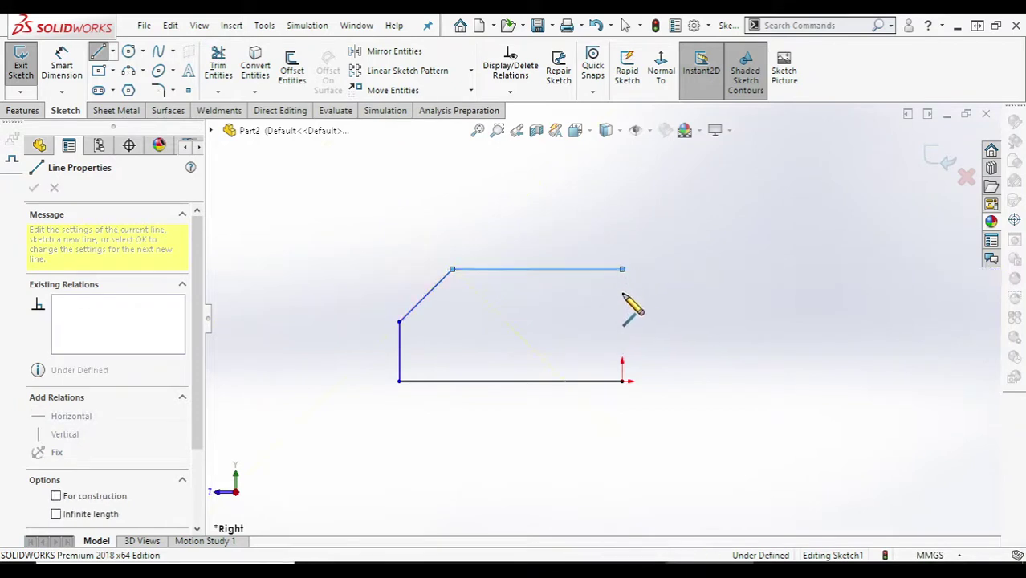
left_click(622, 380)
scroll(695, 424, "up", 2)
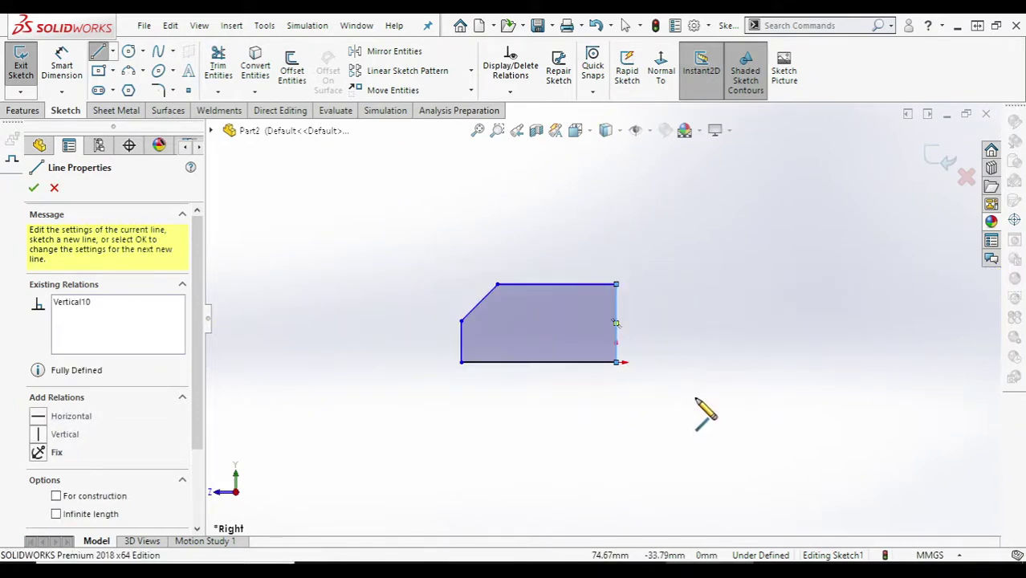
scroll(614, 273, "down", 2)
scroll(682, 281, "up", 4)
scroll(579, 237, "down", 2)
scroll(626, 337, "down", 1)
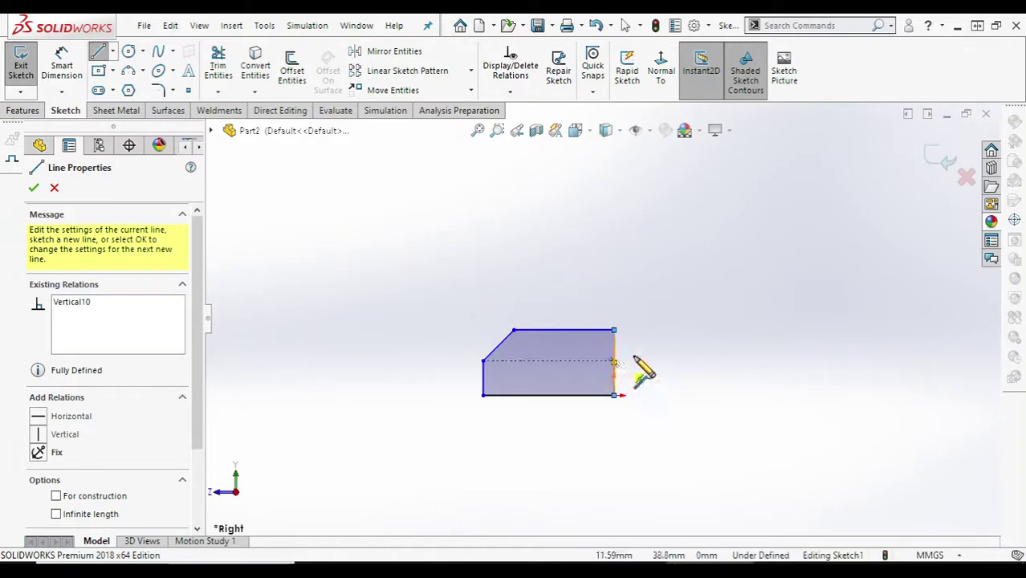
Add the upright's right edge, top edge and left edge rising from the base.
left_click(614, 330)
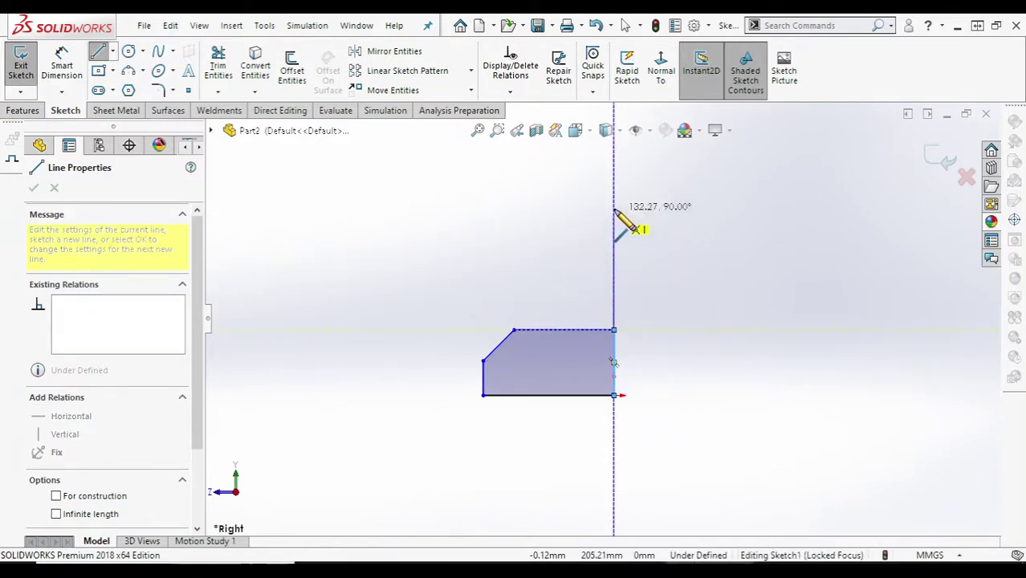
left_click(578, 208)
left_click(564, 208)
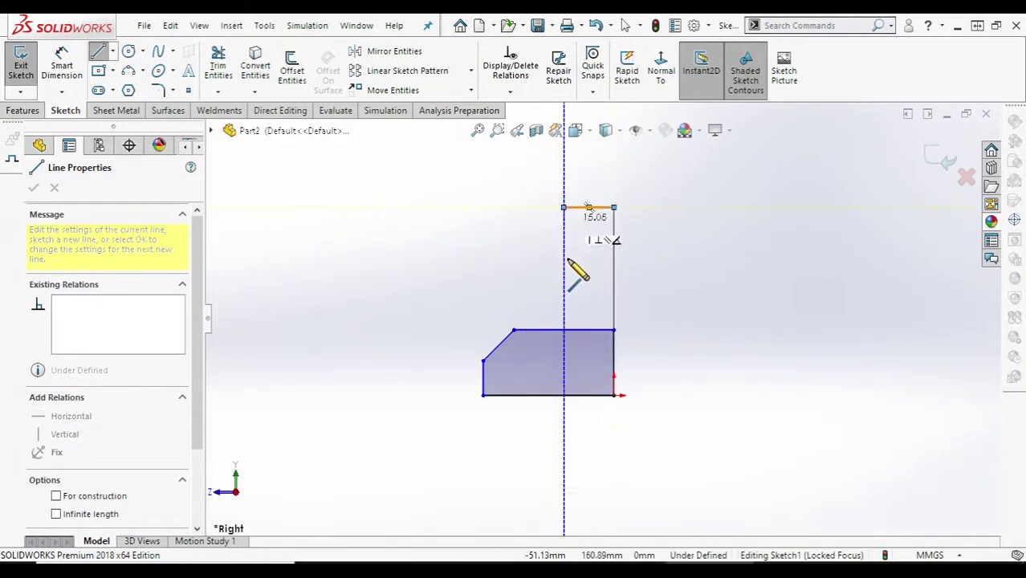
left_click(563, 330)
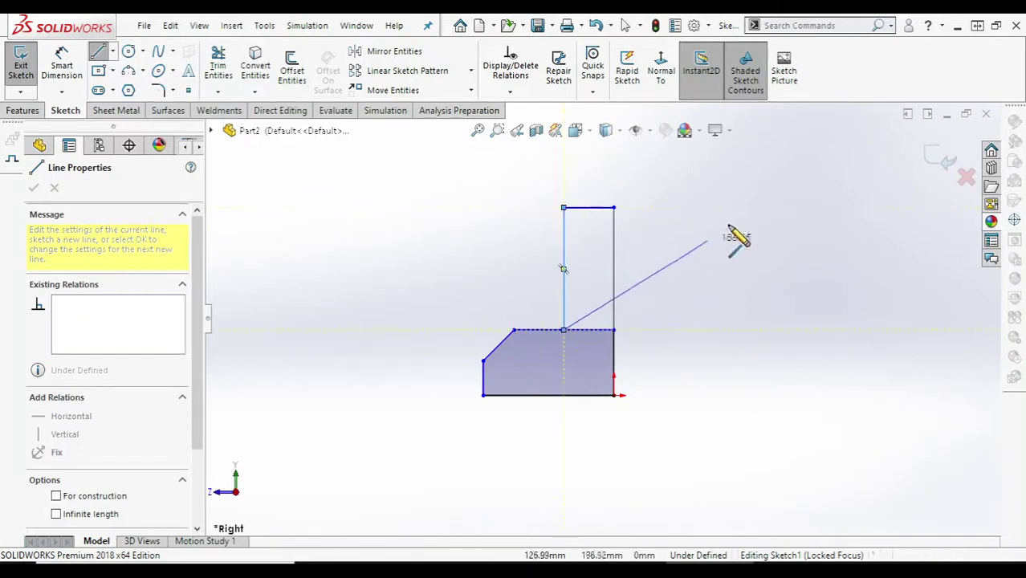
right_click(679, 301)
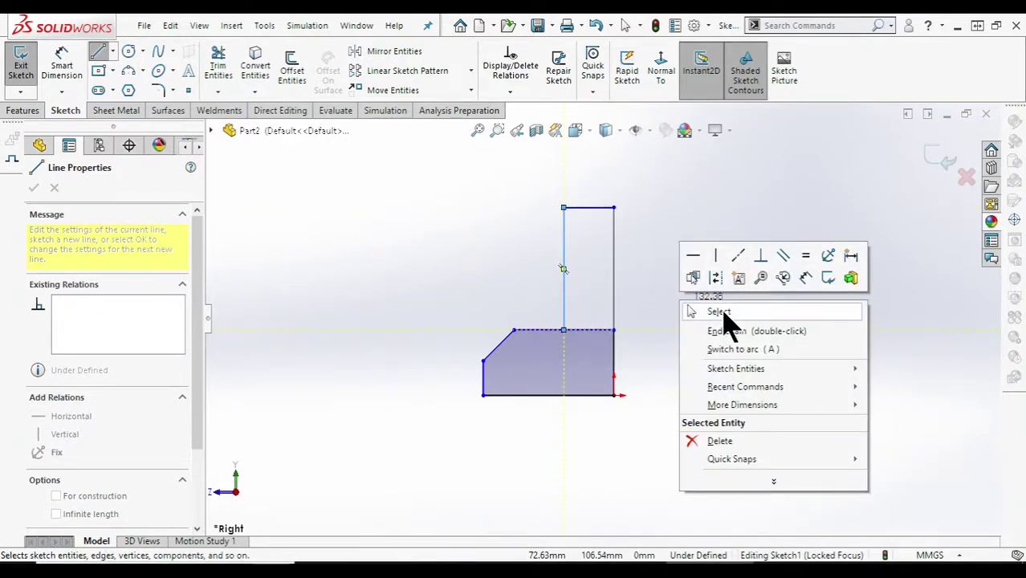
left_click(723, 311)
Draw a tall left edge from the chamfer's upper end to the upright's top, then recheck the drawing.
left_click(98, 50)
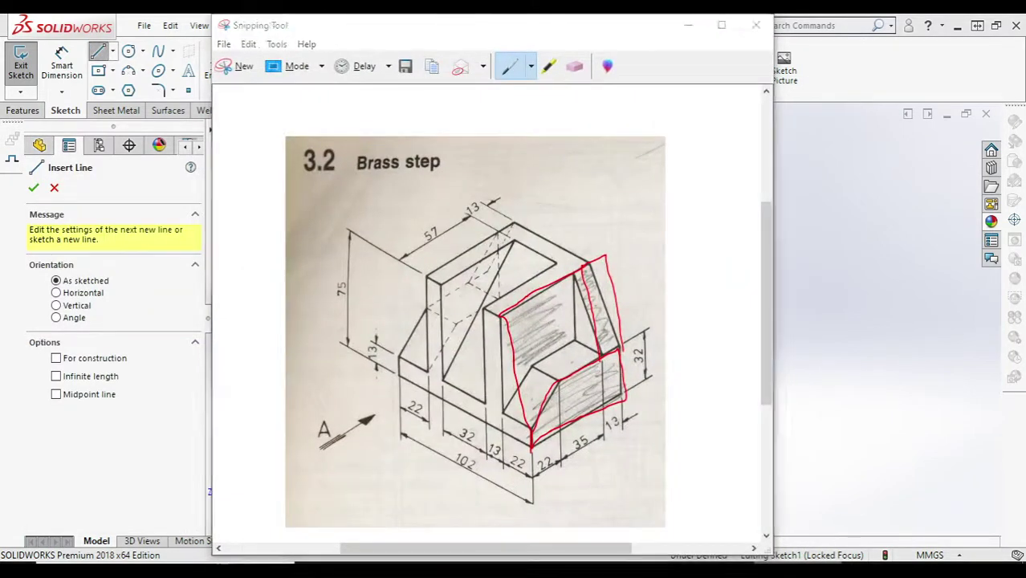
key("alt+Tab")
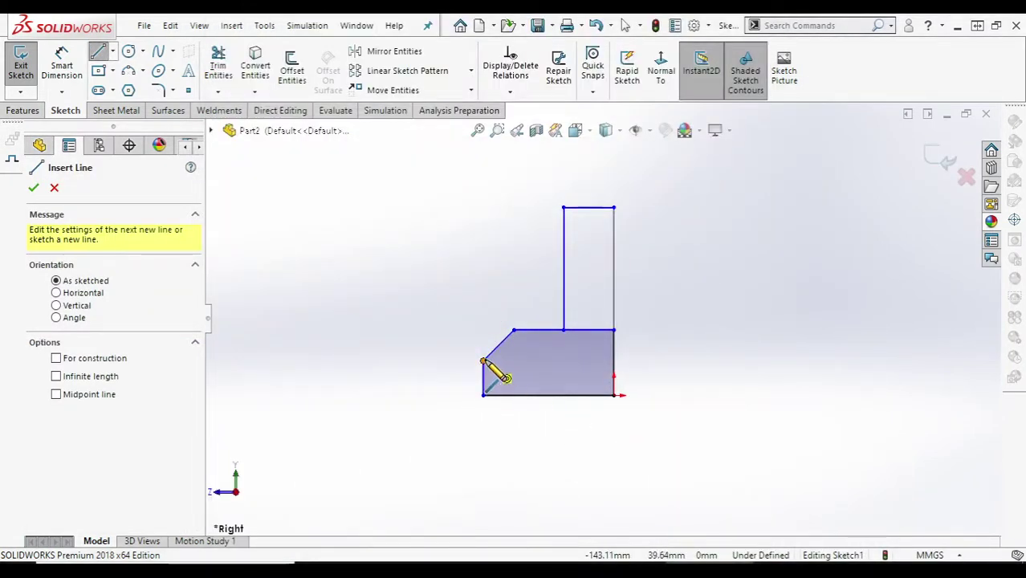
left_click(482, 362)
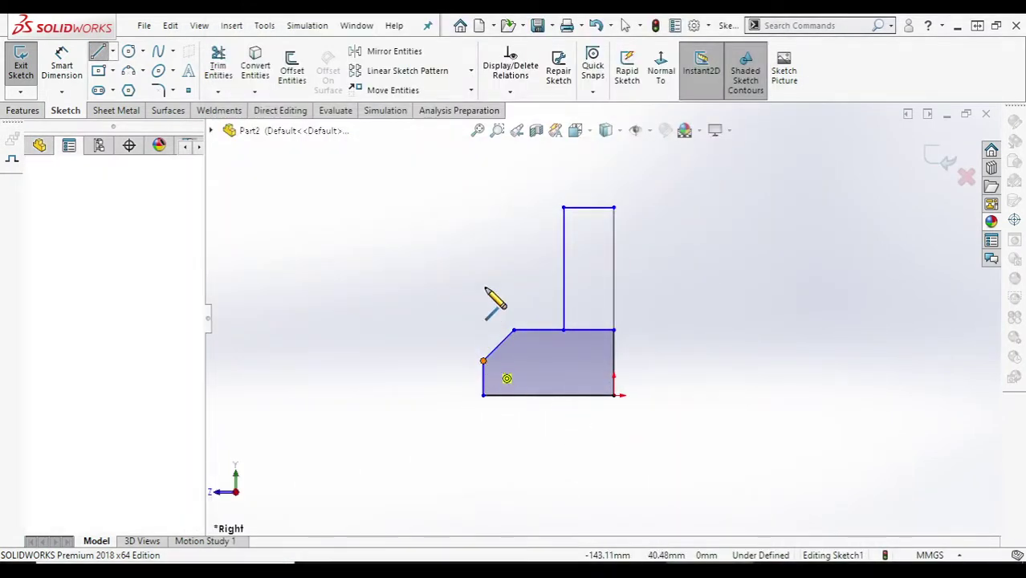
left_click(483, 207)
left_click(564, 207)
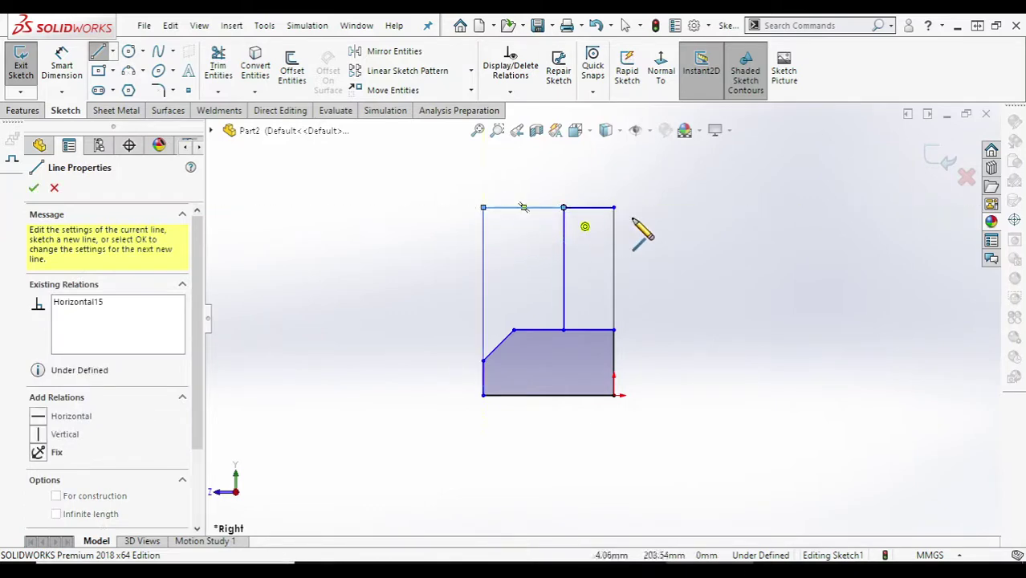
key("Escape")
key("alt+Tab")
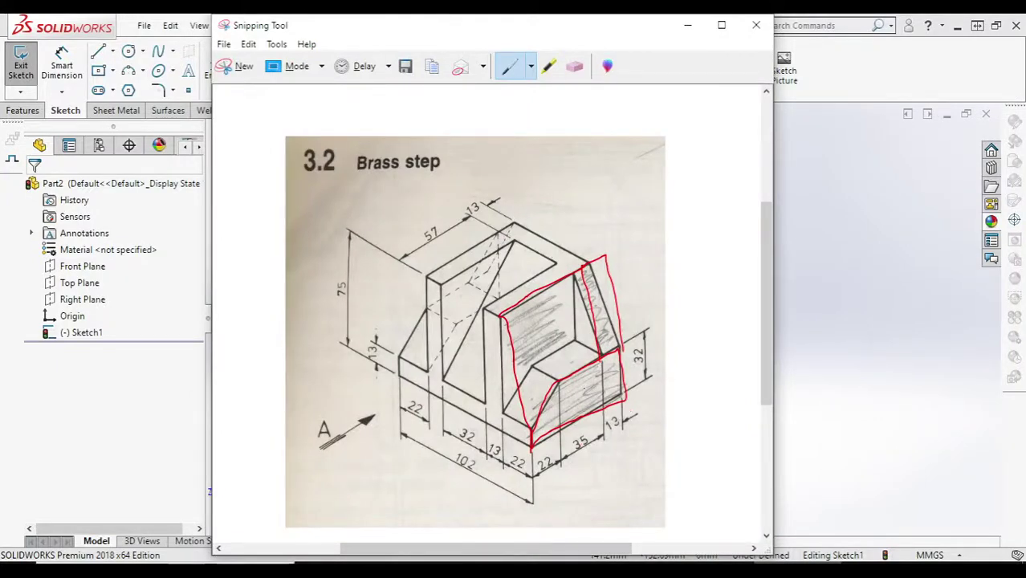
left_click(686, 27)
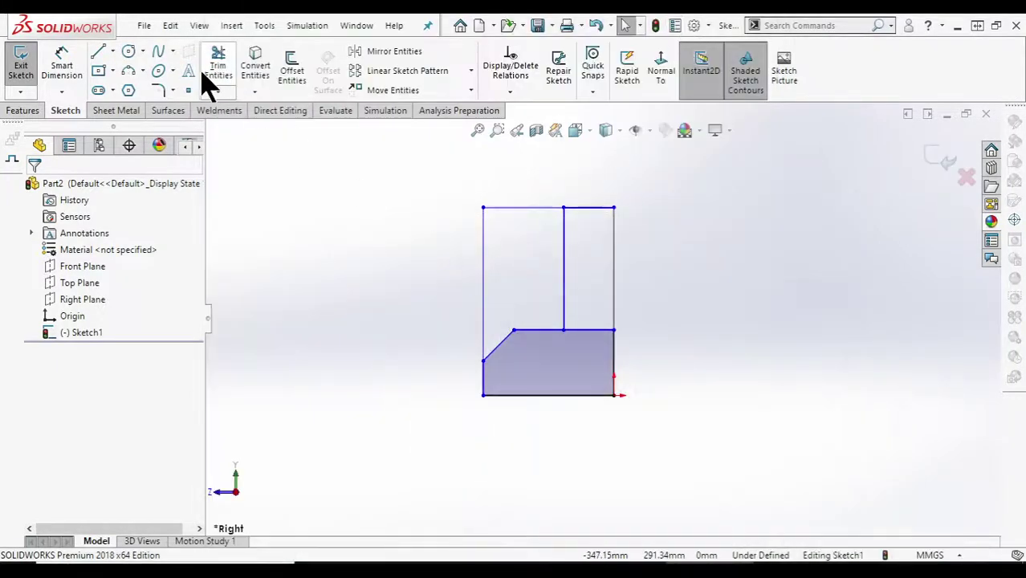
Dimension the bottom edge as 35+22+13, giving 70 mm.
left_click(62, 66)
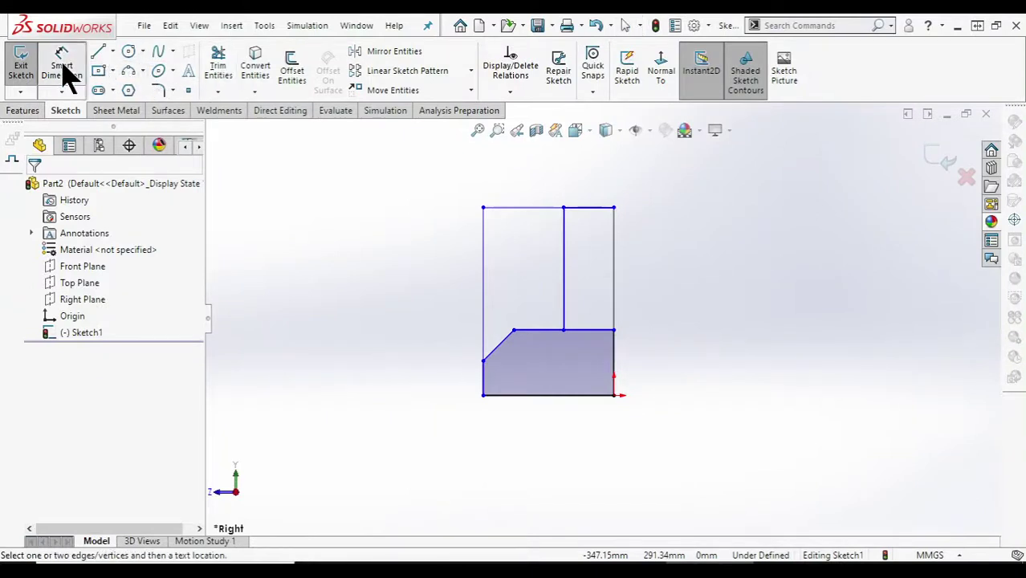
left_click(501, 402)
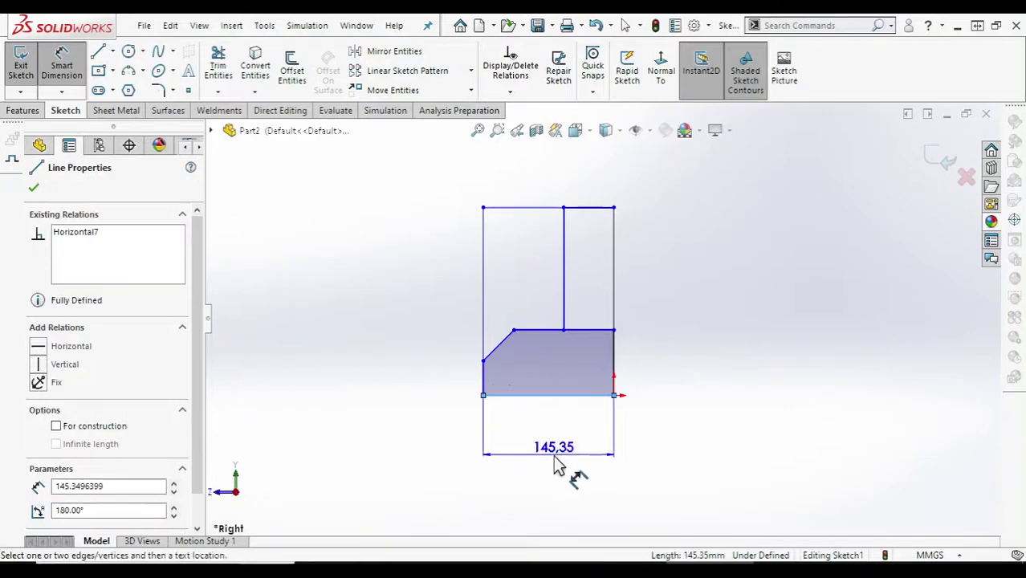
left_click(591, 484)
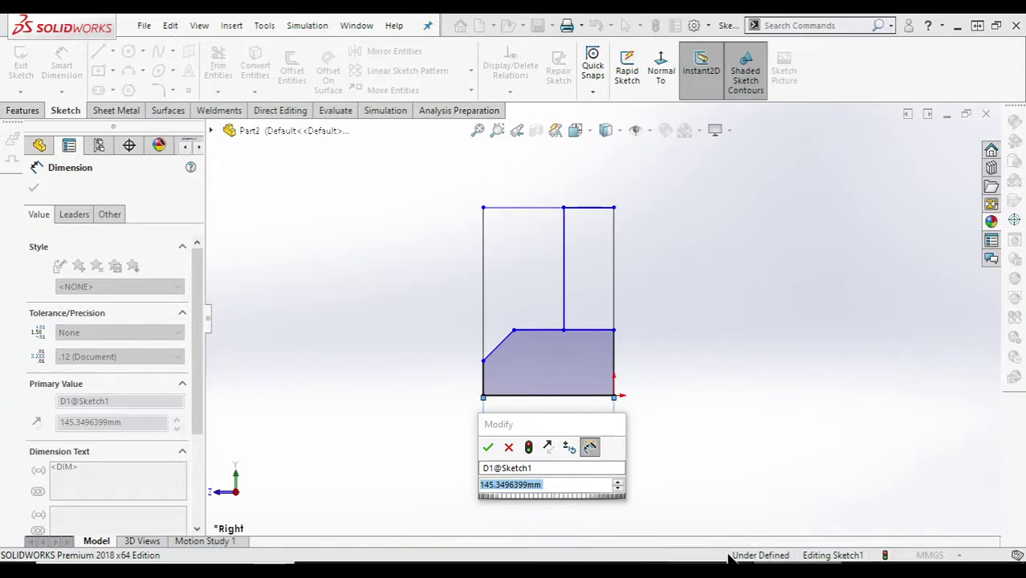
left_click(551, 485)
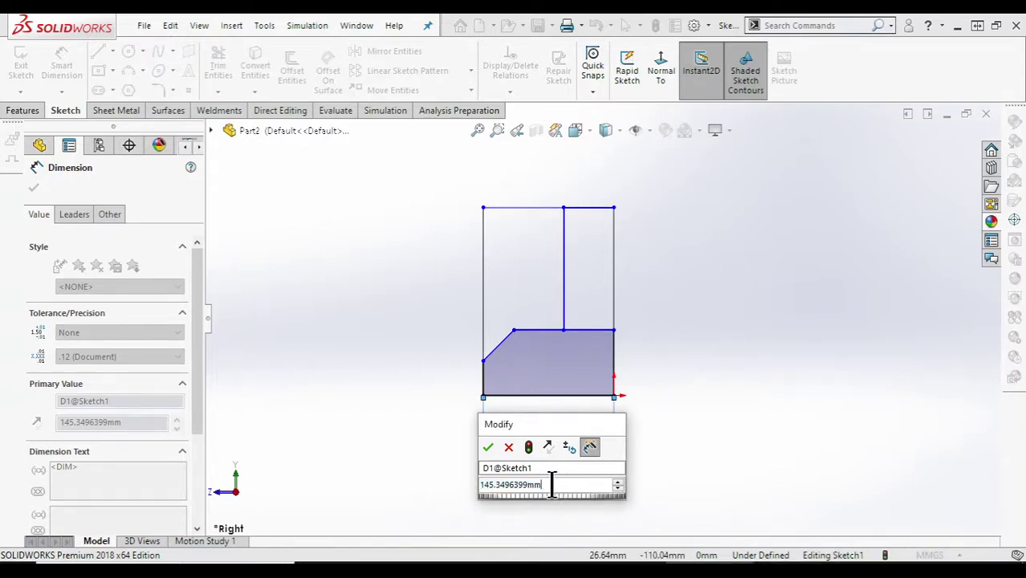
type("35")
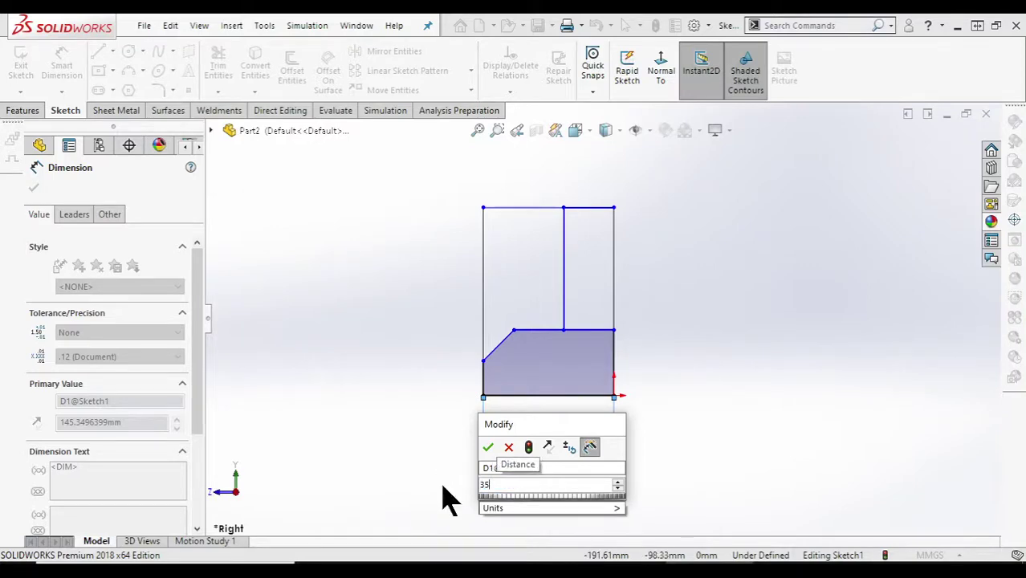
type("+22+")
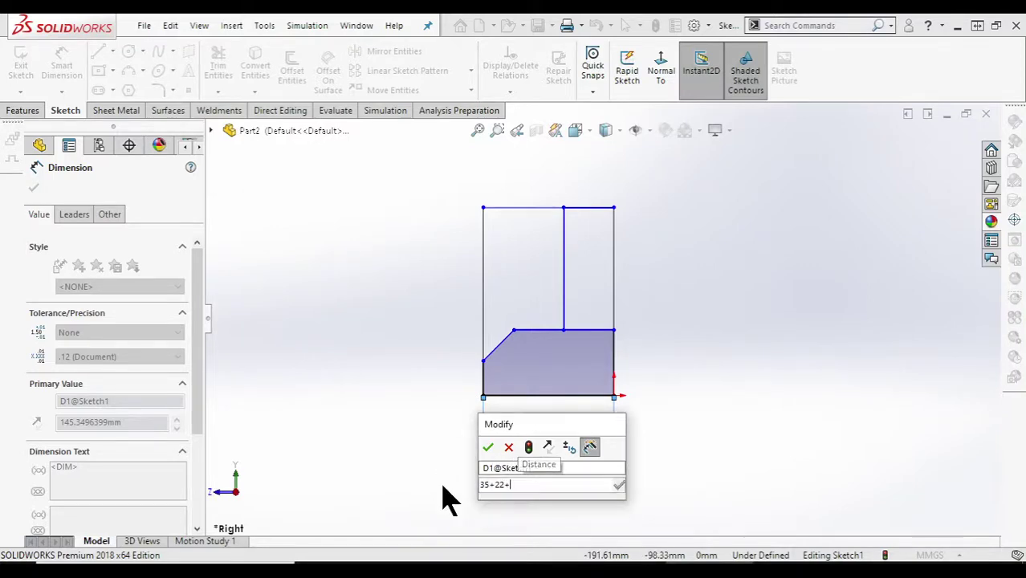
key("alt+Tab")
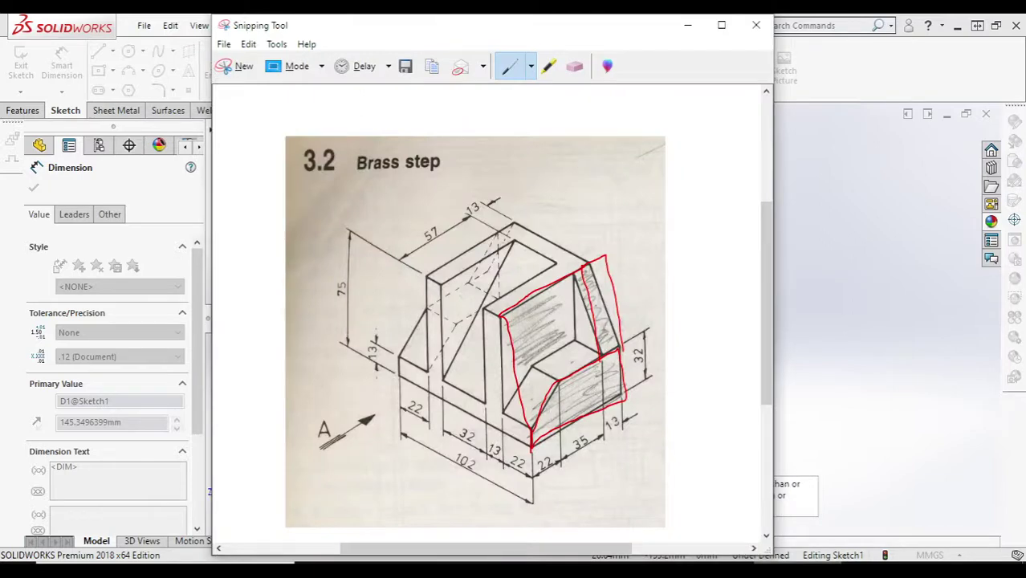
key("alt+Tab")
type("35+22+")
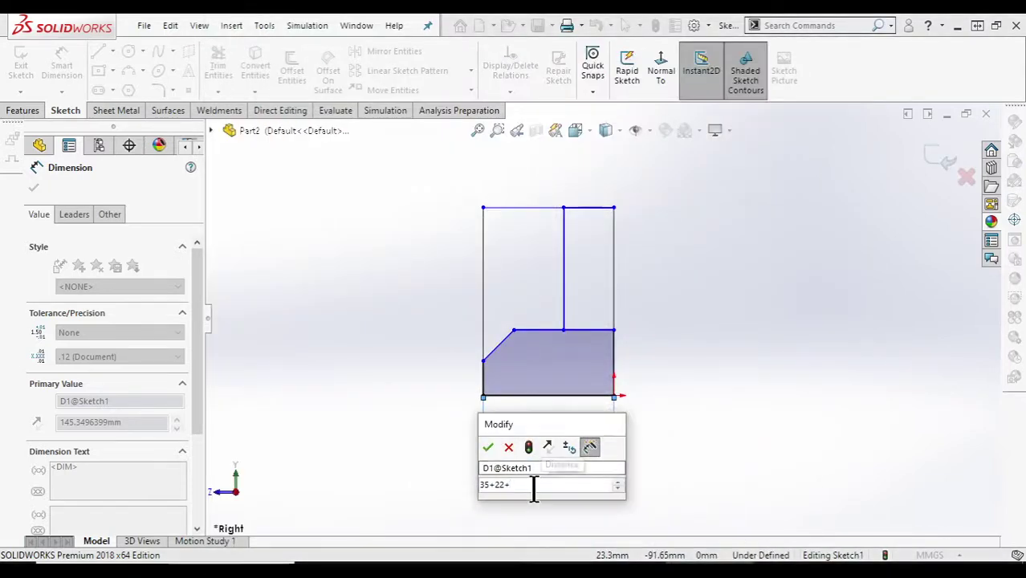
type("13")
key("Return")
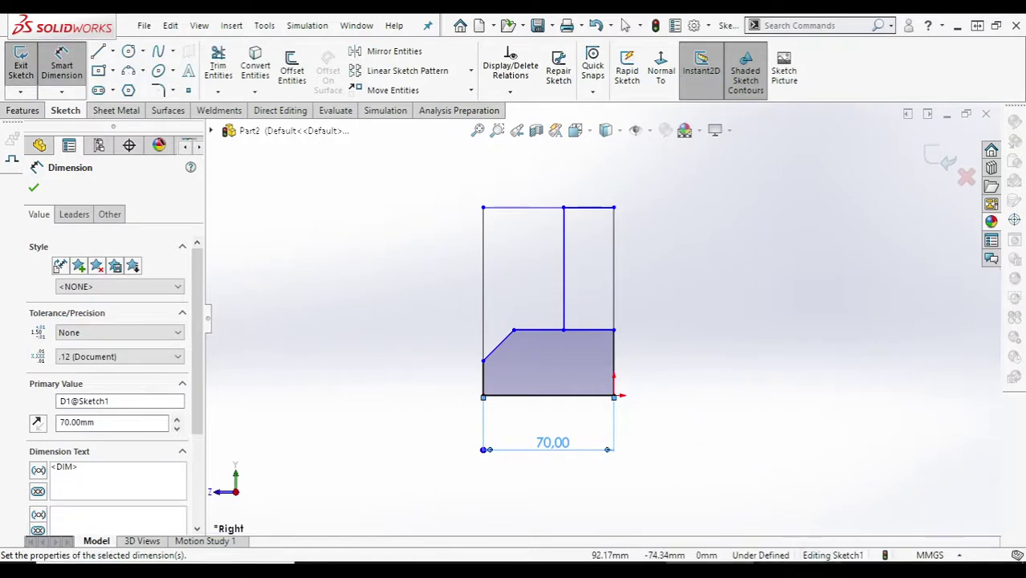
key("alt+Tab")
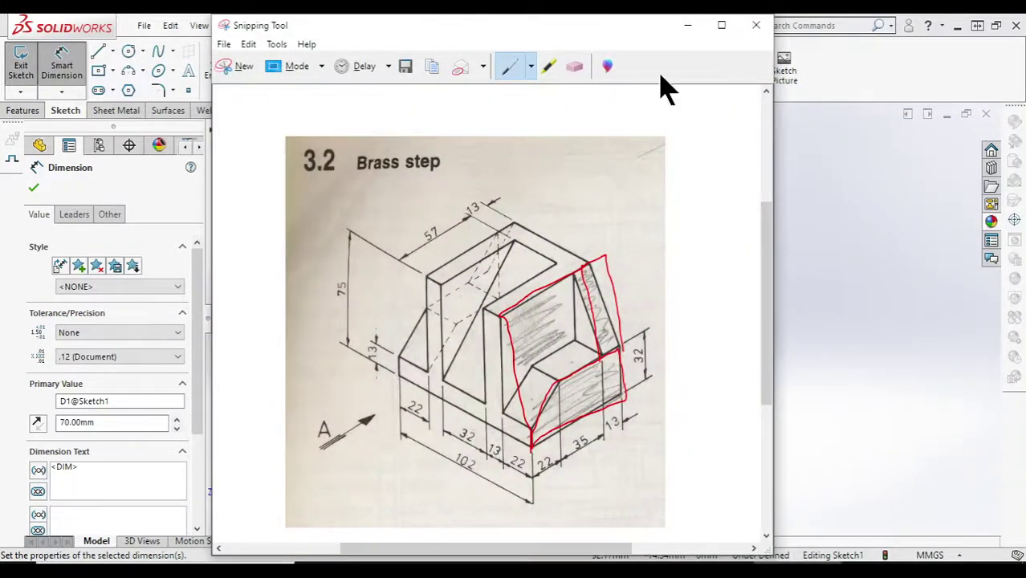
left_click(687, 24)
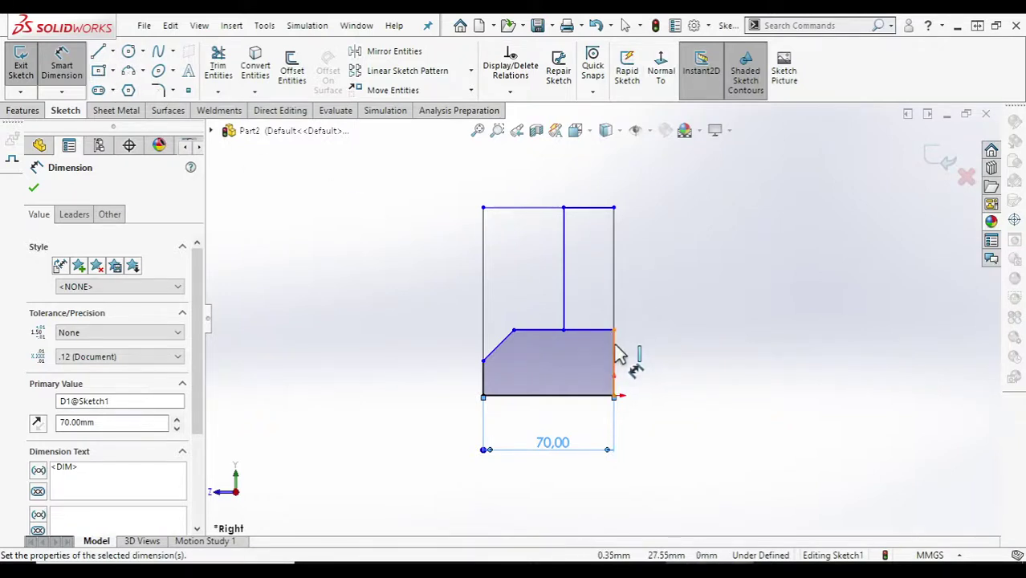
Set the right vertical edge height to 32 mm and check it against the drawing.
left_click(661, 362)
left_click(671, 368)
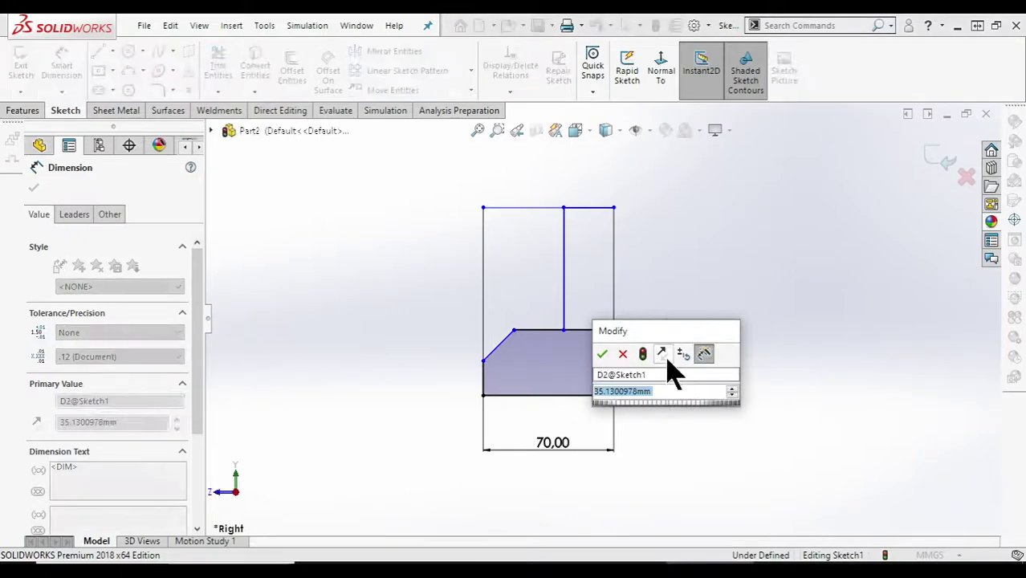
type("32")
key("Return")
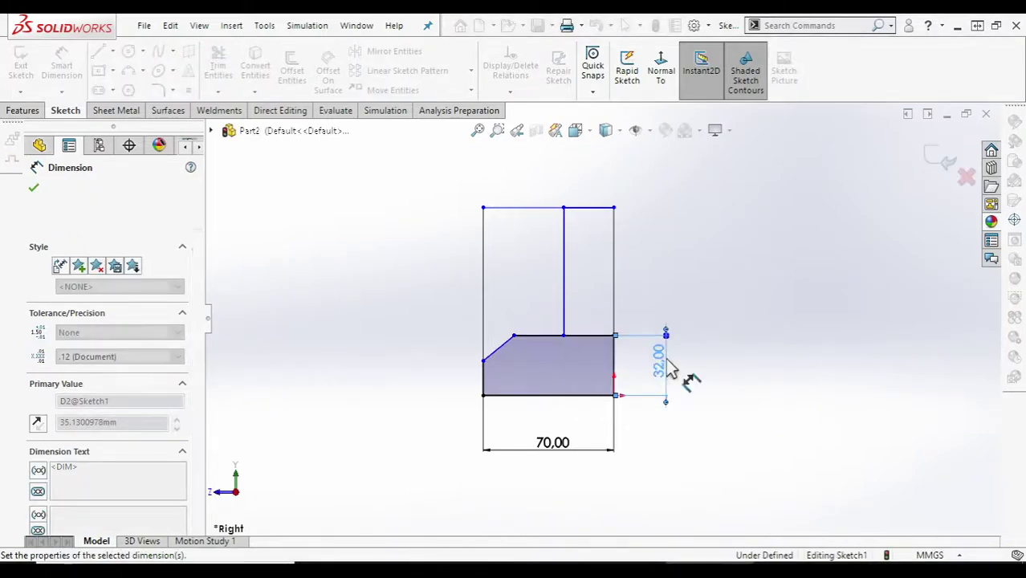
key("alt+Tab")
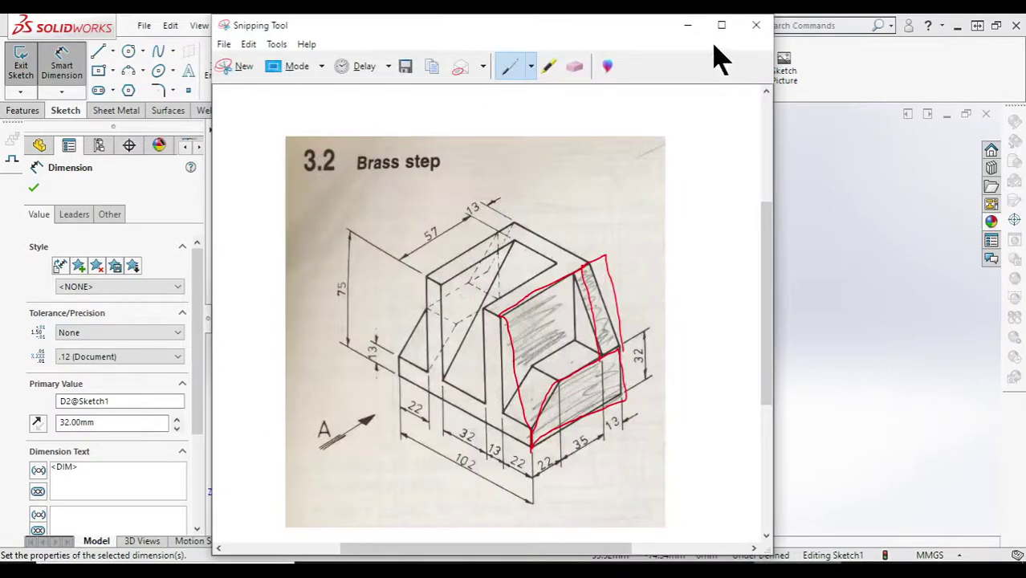
left_click(687, 25)
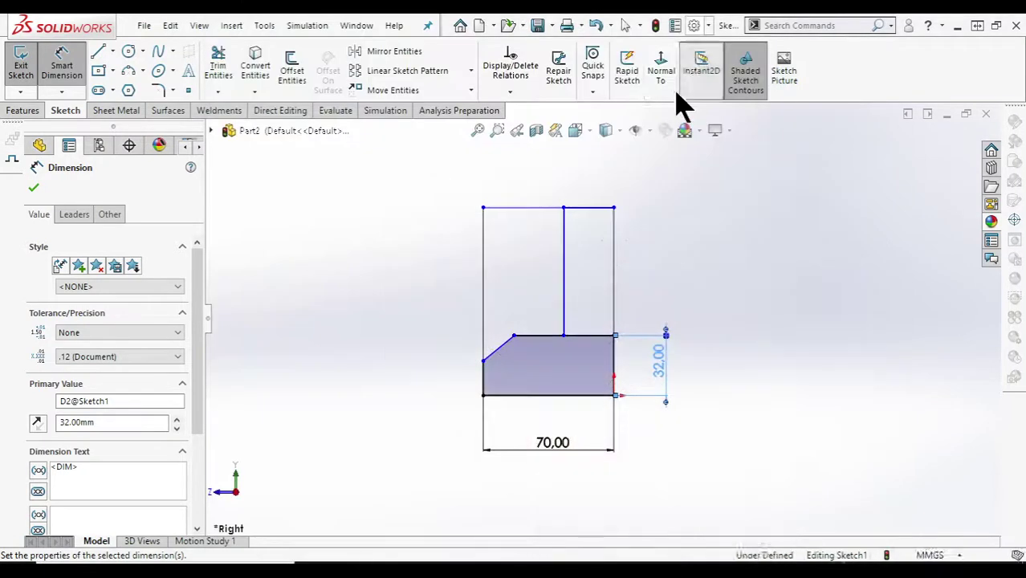
Dimension the chamfer's upper corner 22 mm in from the left edge.
left_click(515, 337)
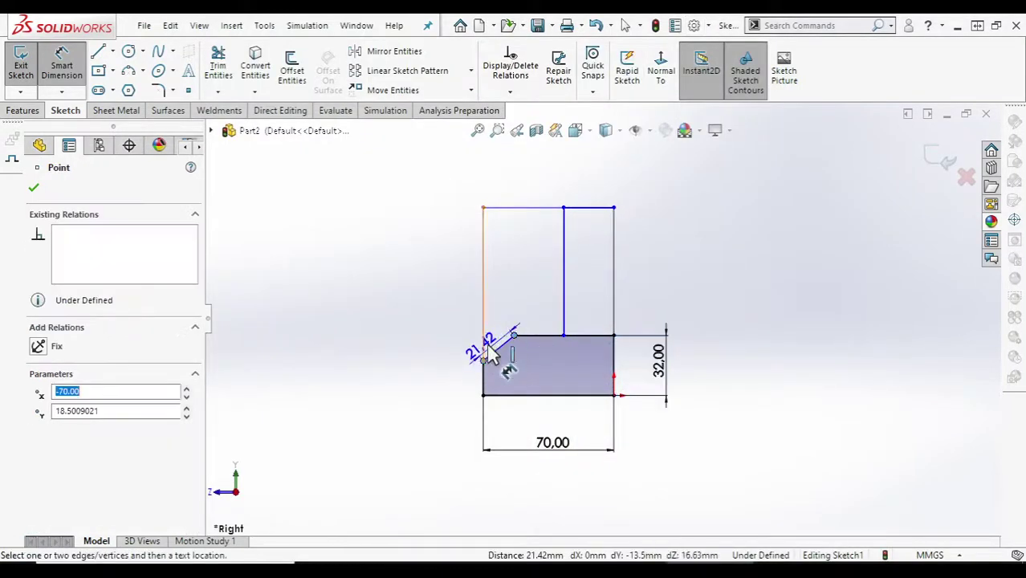
left_click(501, 296)
type("22")
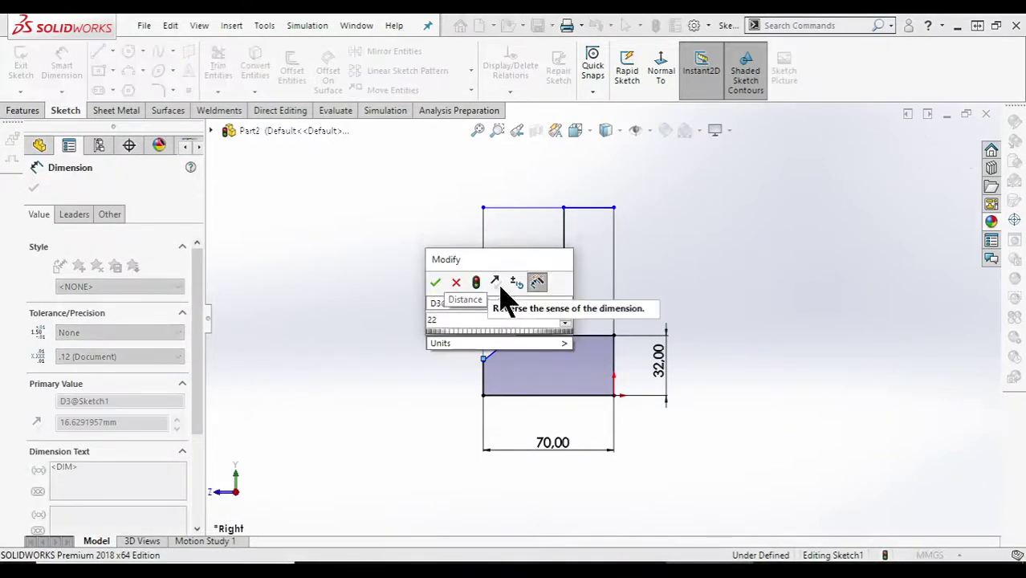
key("Return")
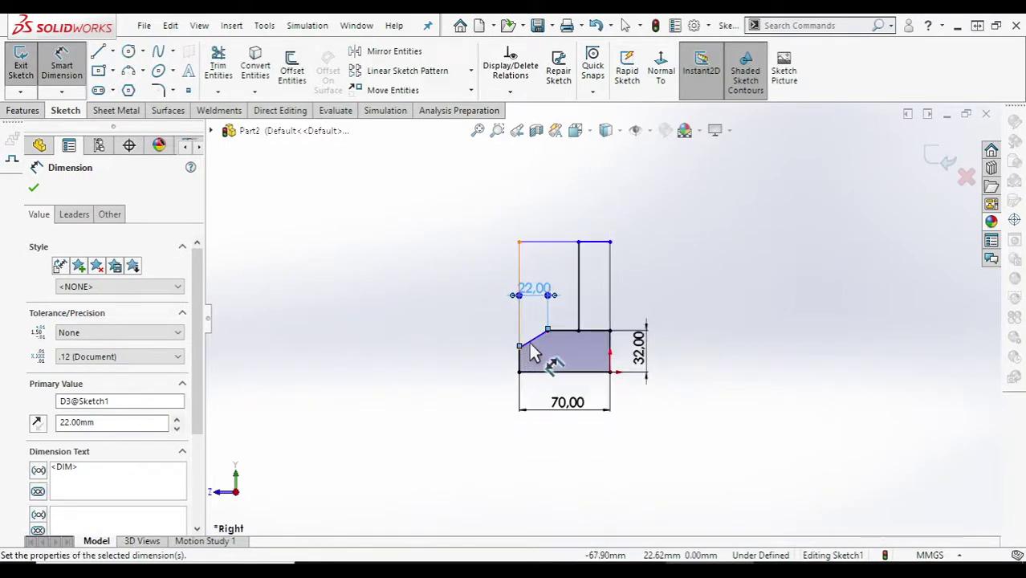
scroll(532, 353, "down", 2)
scroll(572, 351, "down", 2)
scroll(578, 305, "down", 1)
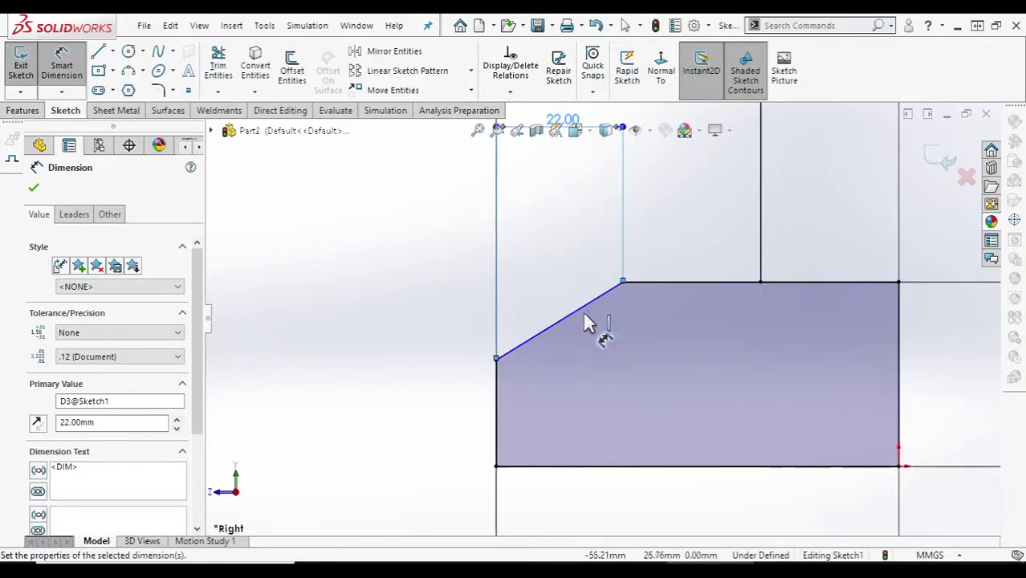
key("Escape")
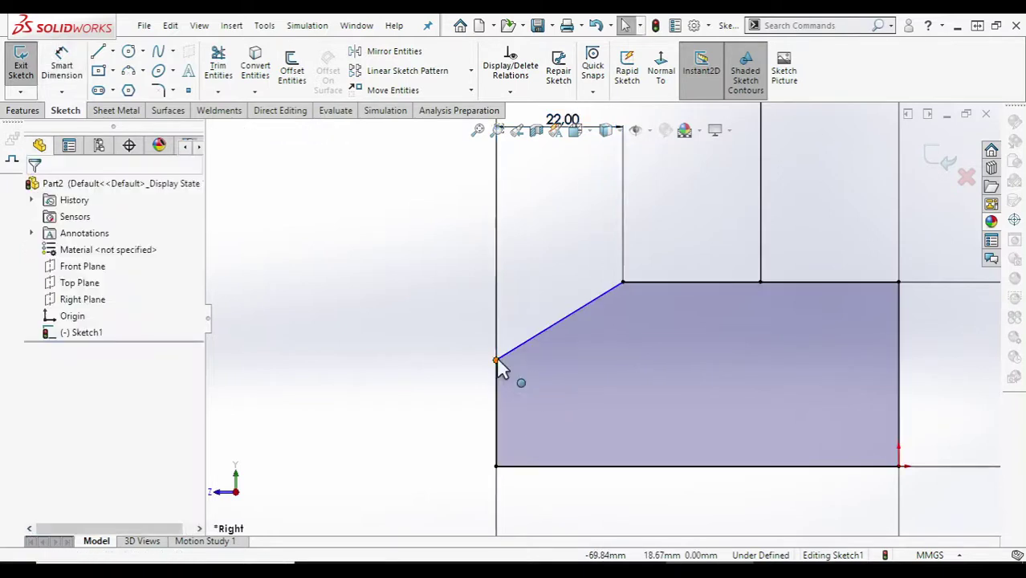
Slide the chamfer's lower end down the left edge and compare with the drawing.
mouse_move(502, 391)
left_mouse_down()
mouse_move(517, 332)
mouse_move(505, 369)
left_mouse_up()
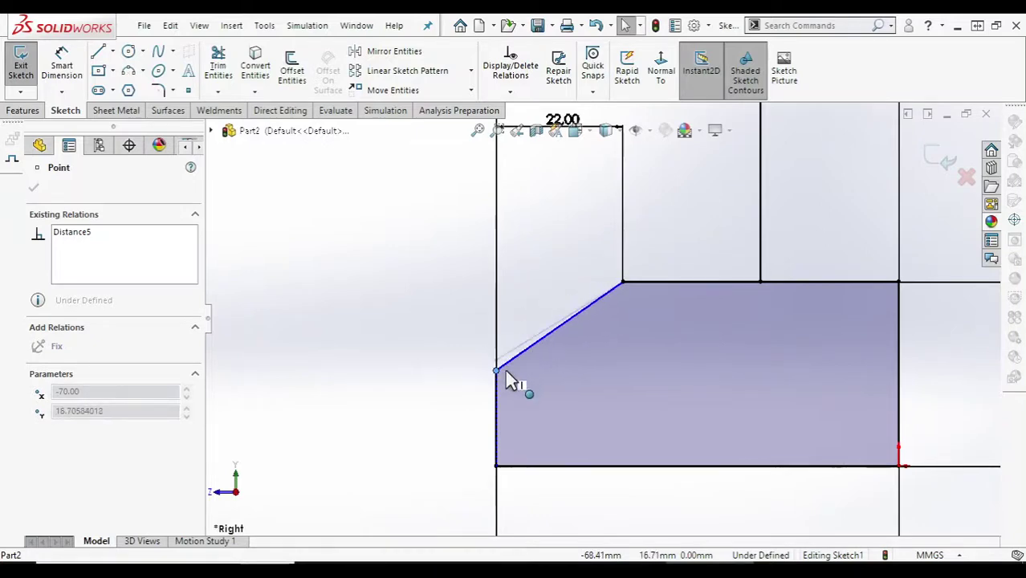
left_click(433, 366)
key("alt+Tab")
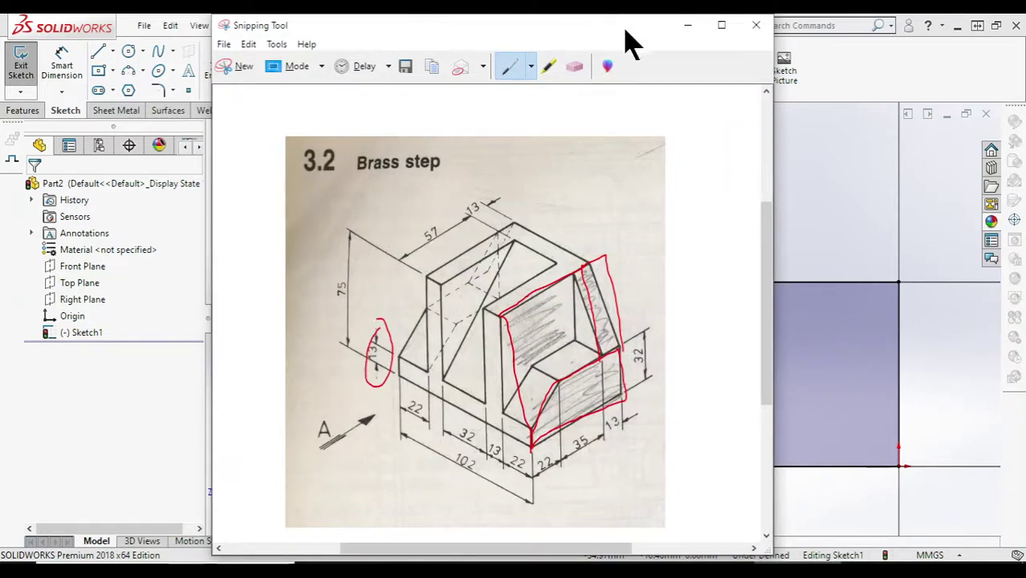
left_click(687, 25)
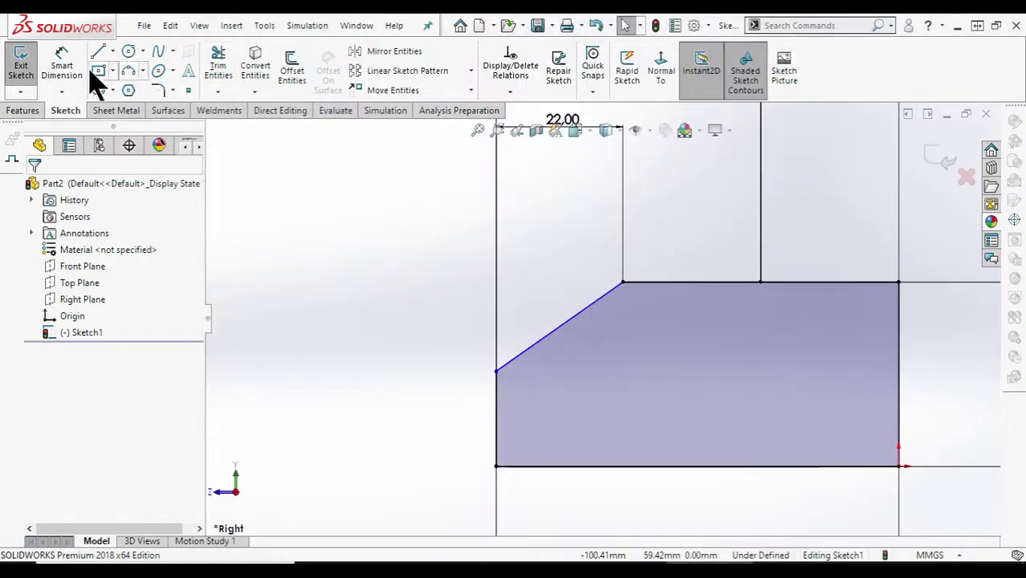
Dimension the left vertical edge below the chamfer as 13 mm.
left_click(61, 65)
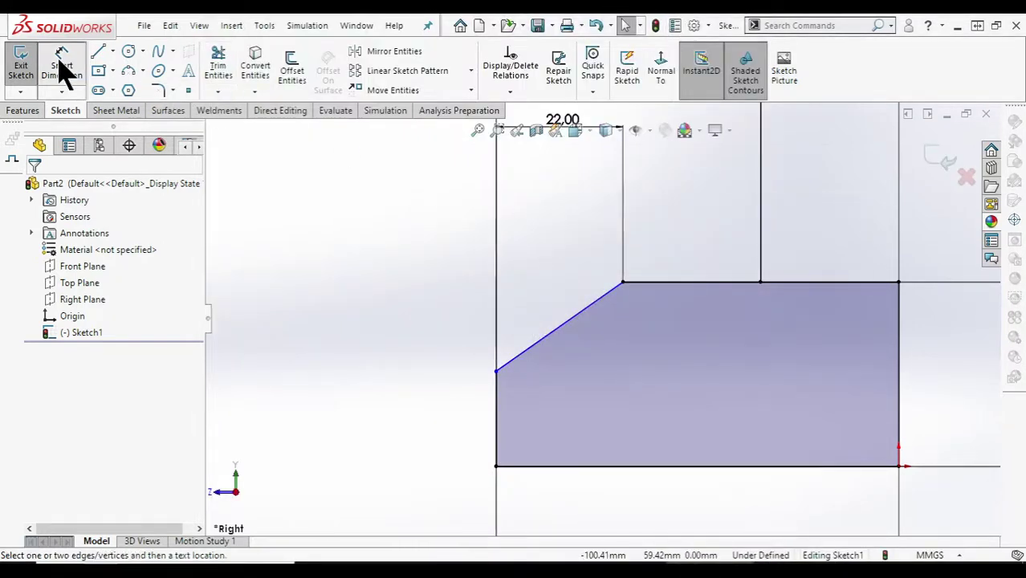
left_click(495, 395)
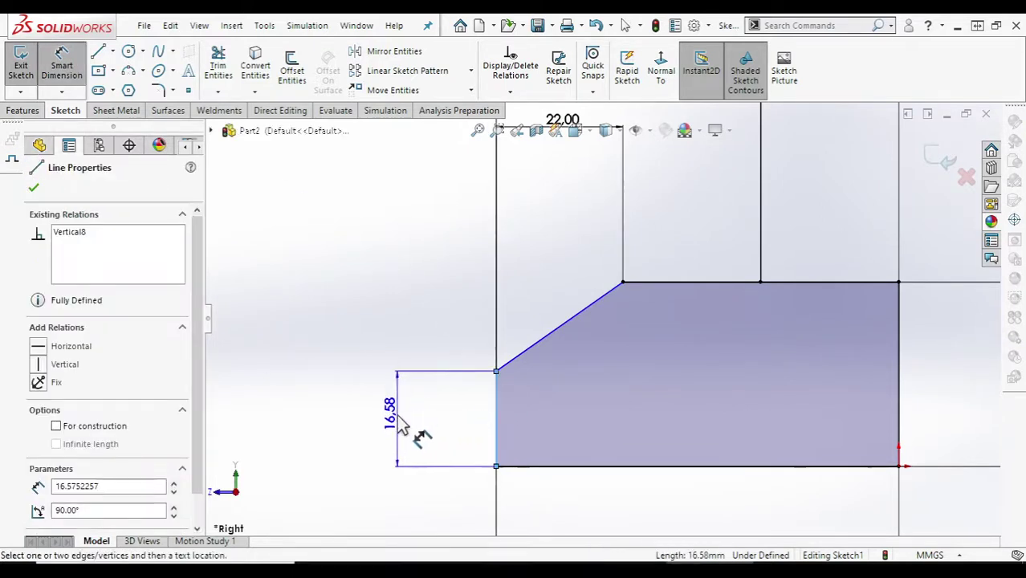
left_click(397, 415)
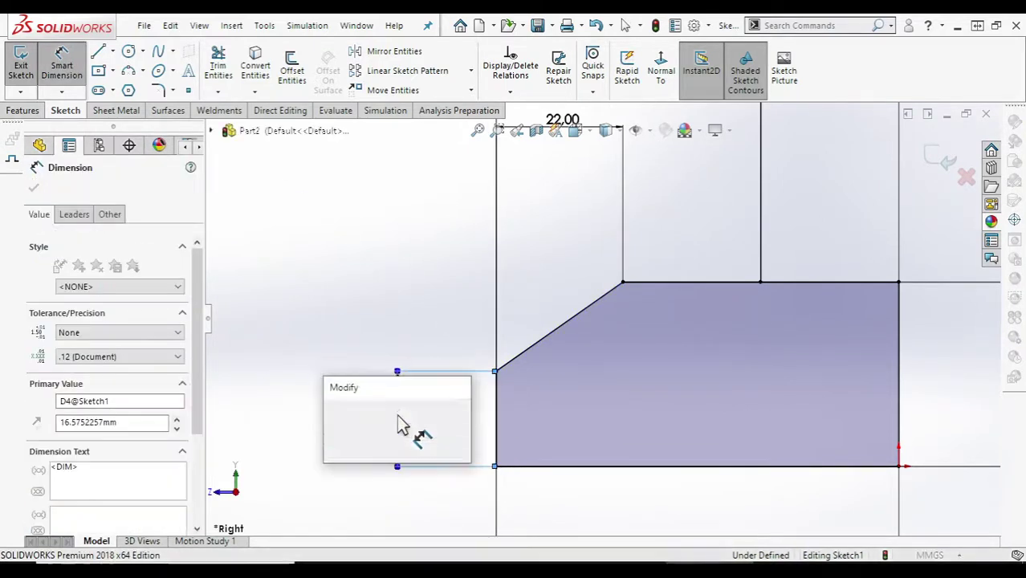
type("13")
key("Return")
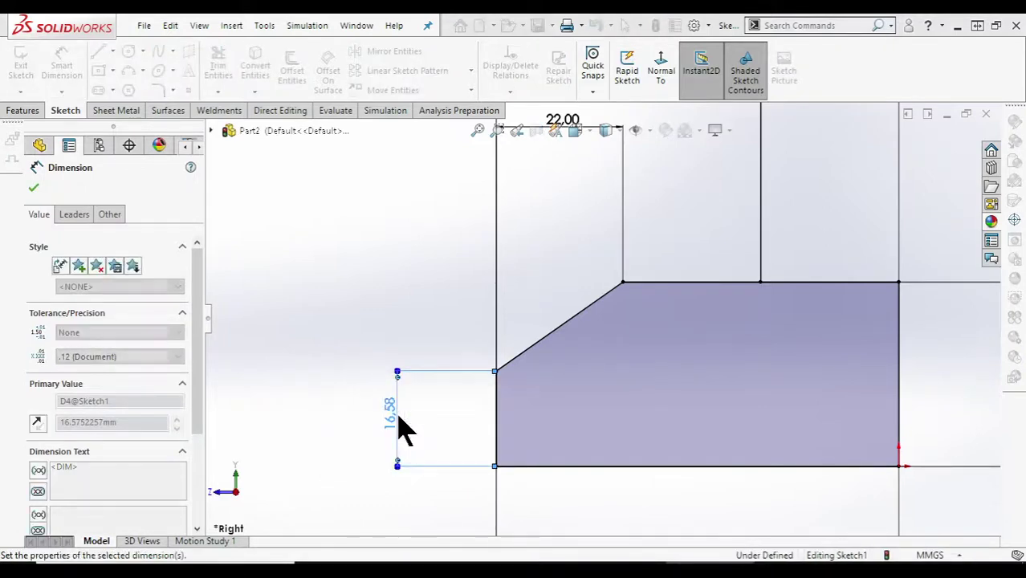
key("Escape")
scroll(508, 382, "up", 1)
Zoom the sketch and compare its heights with the reference drawing.
scroll(641, 257, "up", 1)
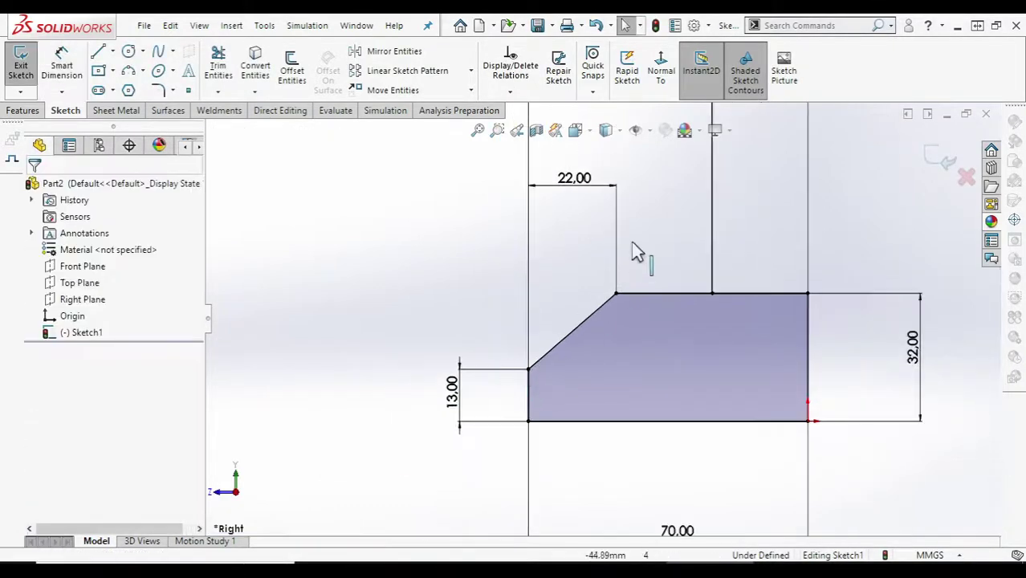
scroll(664, 298, "up", 2)
scroll(689, 231, "up", 1)
scroll(698, 269, "down", 2)
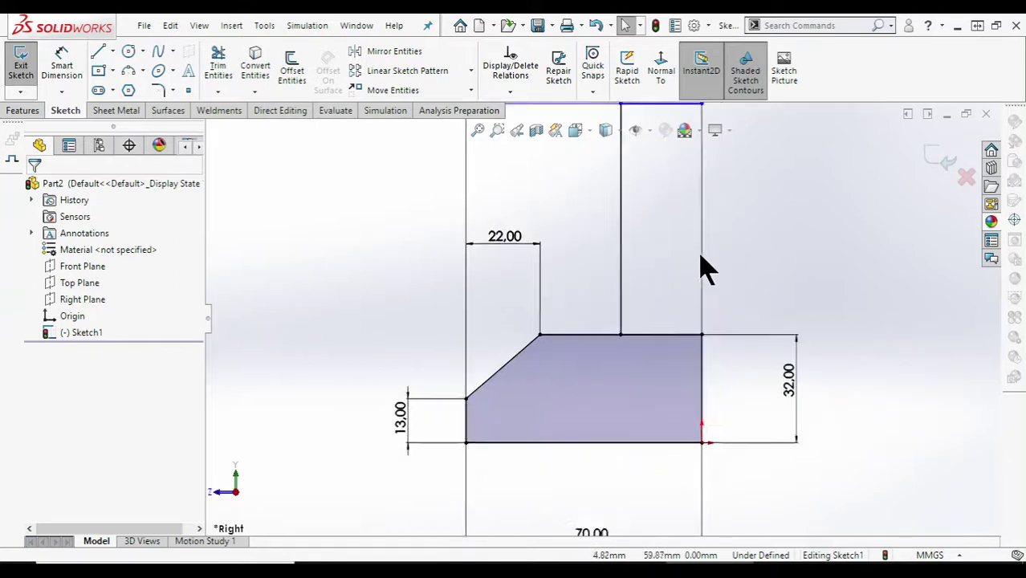
scroll(695, 265, "up", 4)
scroll(663, 207, "down", 2)
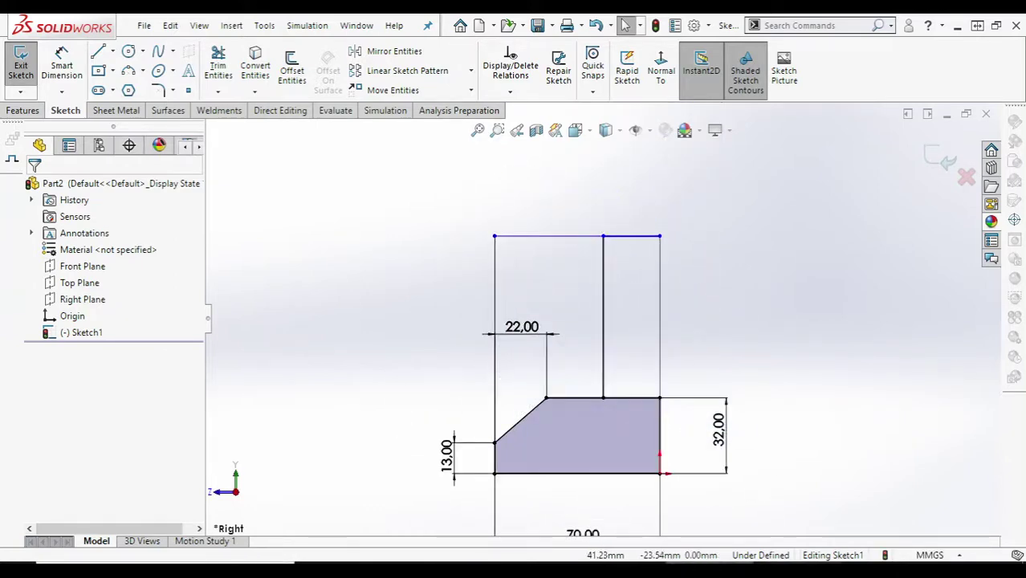
key("alt+Tab")
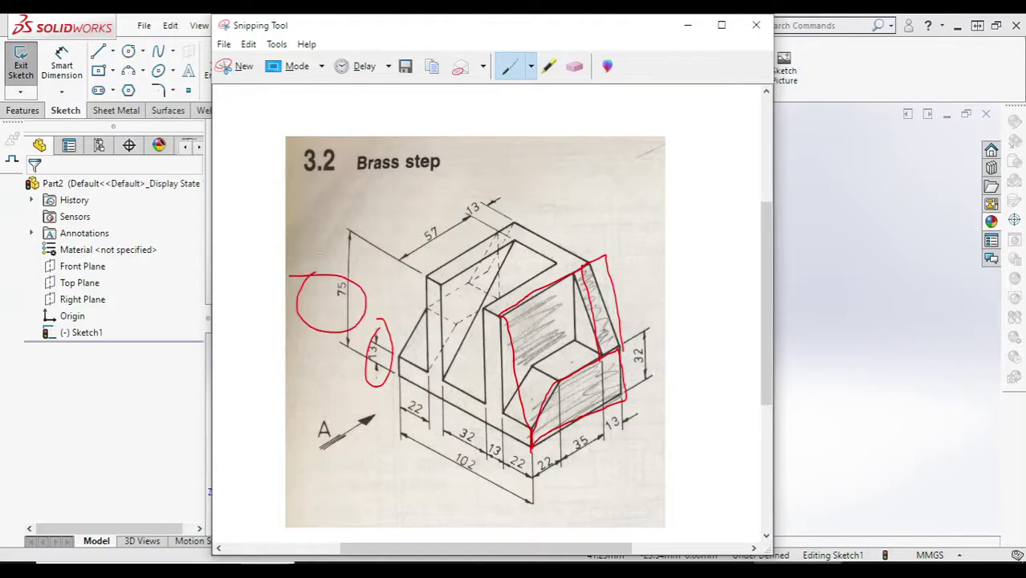
left_click(682, 26)
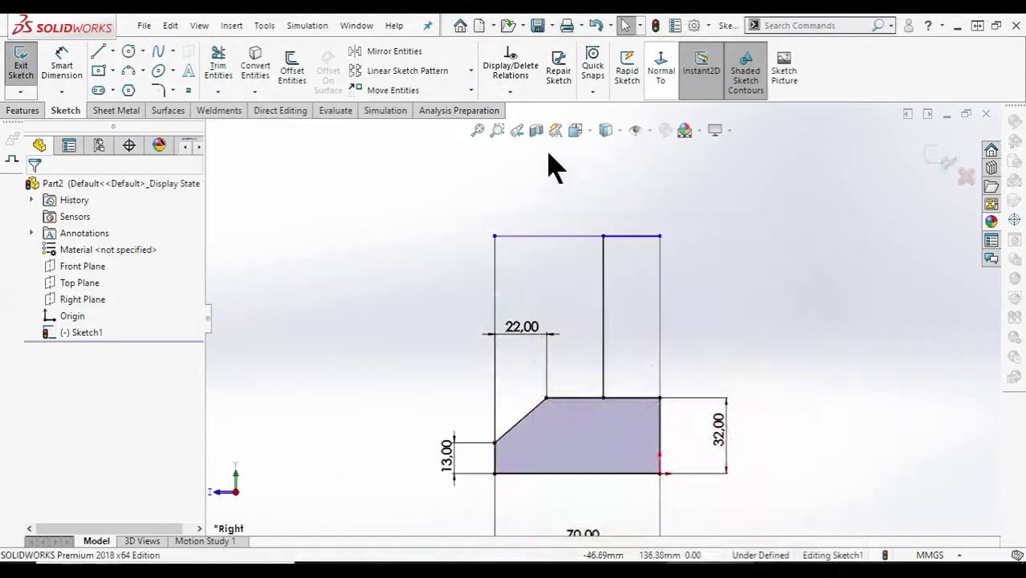
Dimension the overall height between top and bottom lines as 75 mm, then recheck the drawing.
left_click(65, 67)
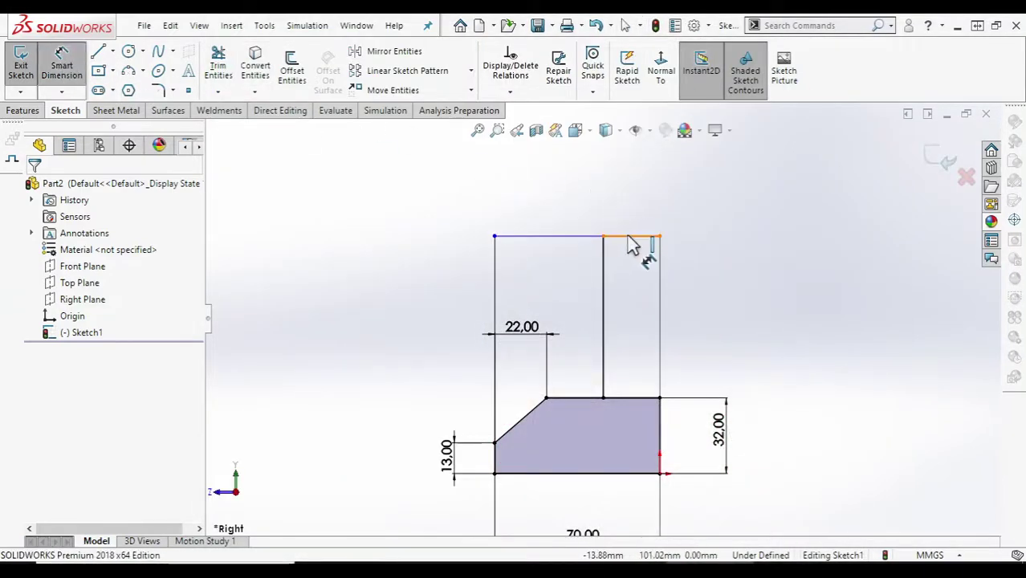
left_click(631, 241)
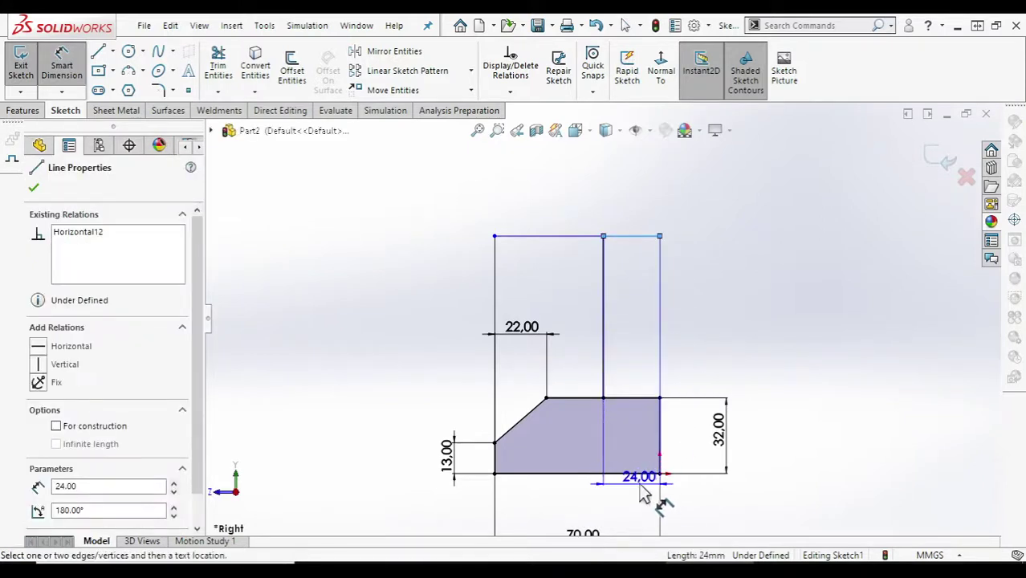
left_click(641, 477)
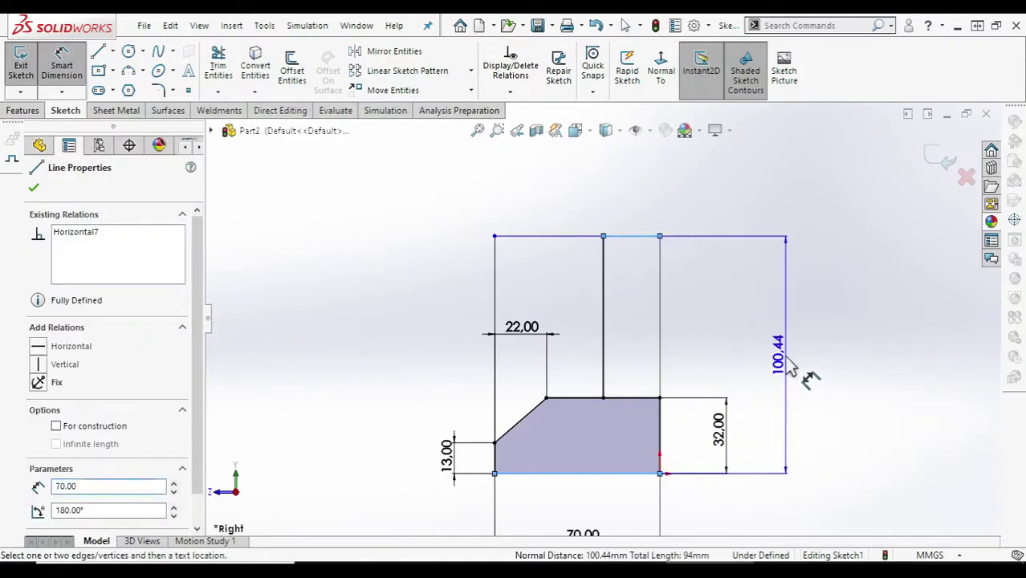
left_click(791, 365)
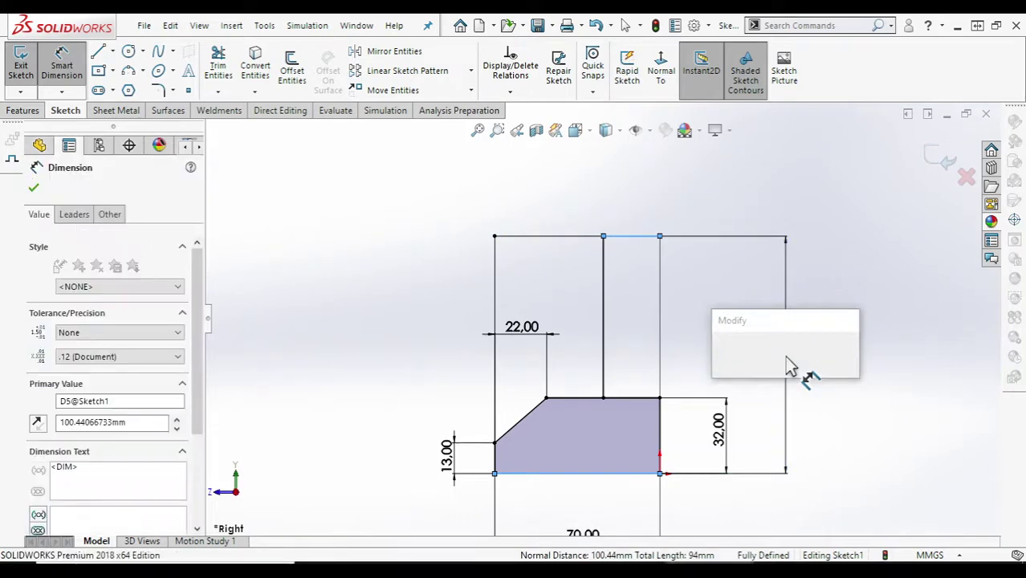
type("75")
key("Return")
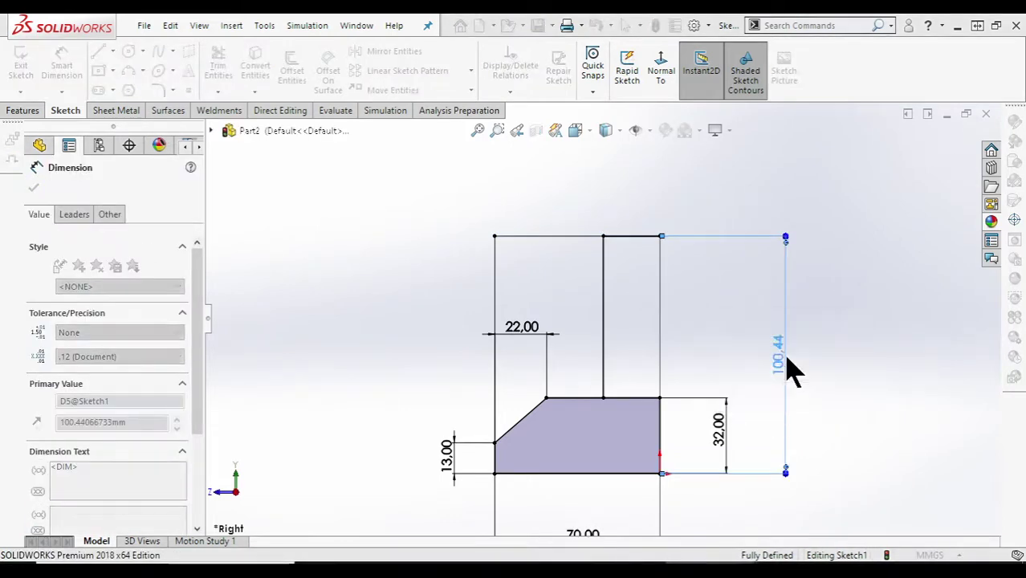
key("Escape")
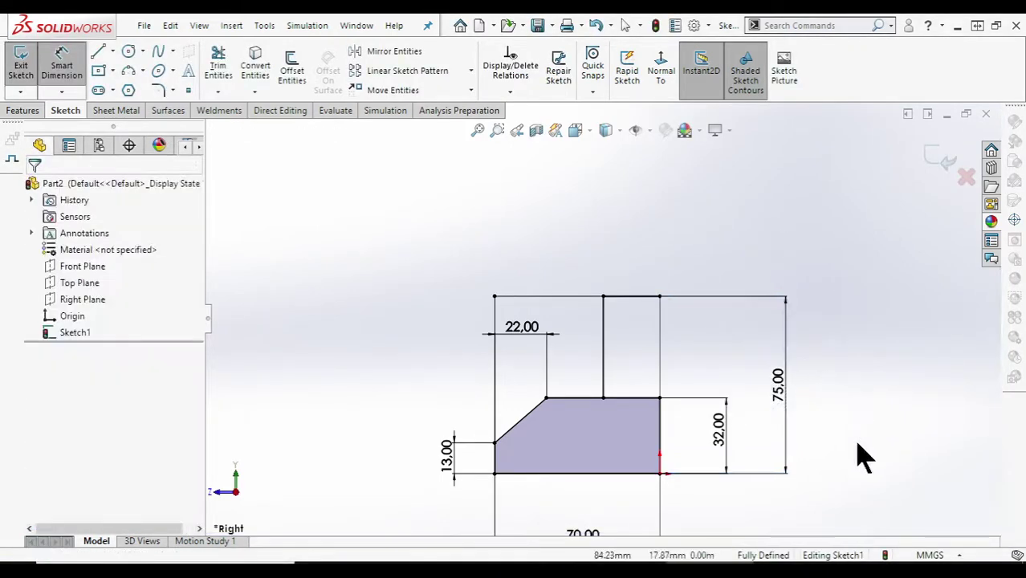
key("Escape")
key("alt+Tab")
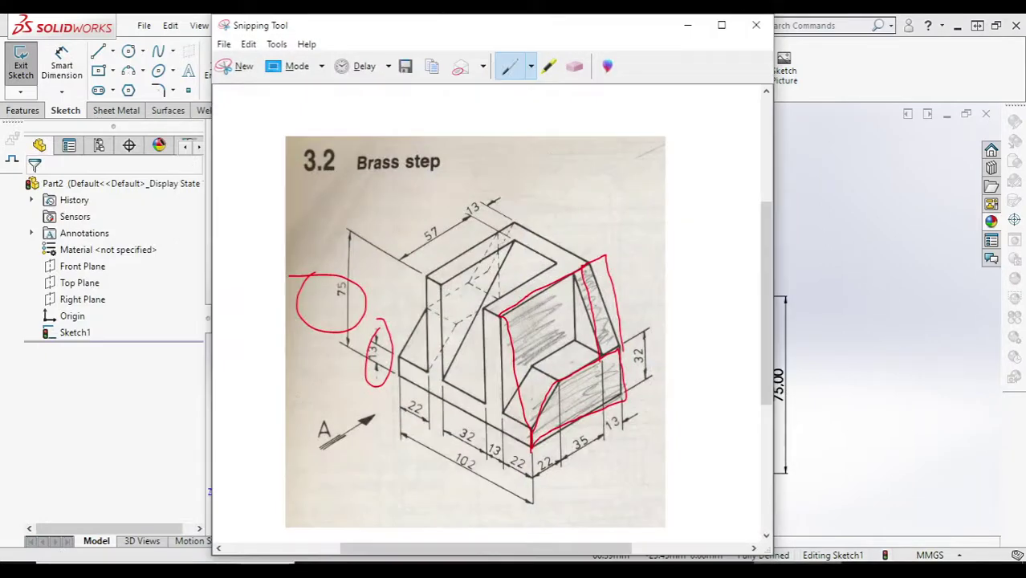
key("alt+Tab")
key("alt+Tab")
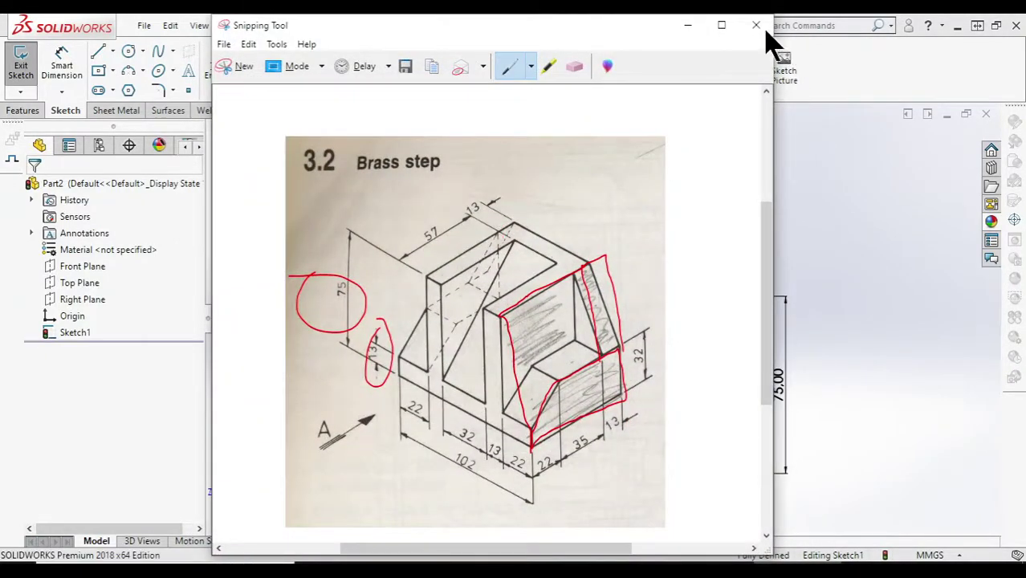
left_click(687, 27)
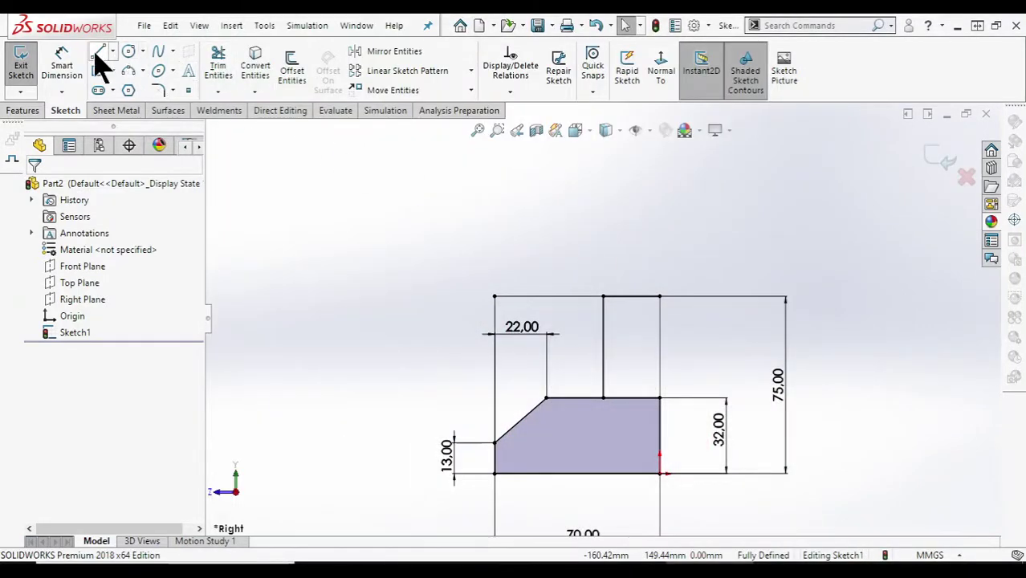
left_click(62, 67)
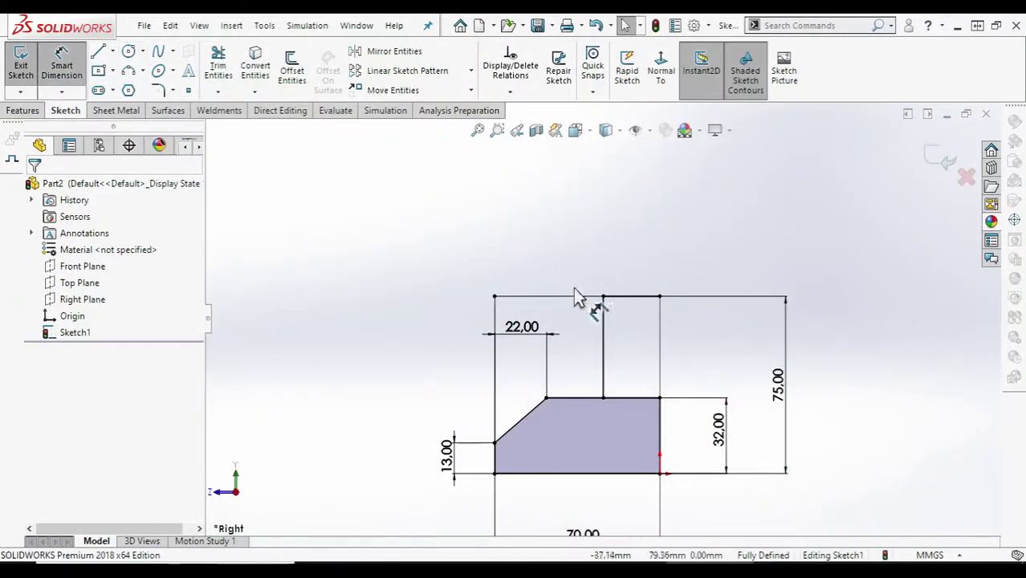
left_click(619, 331)
left_click(660, 330)
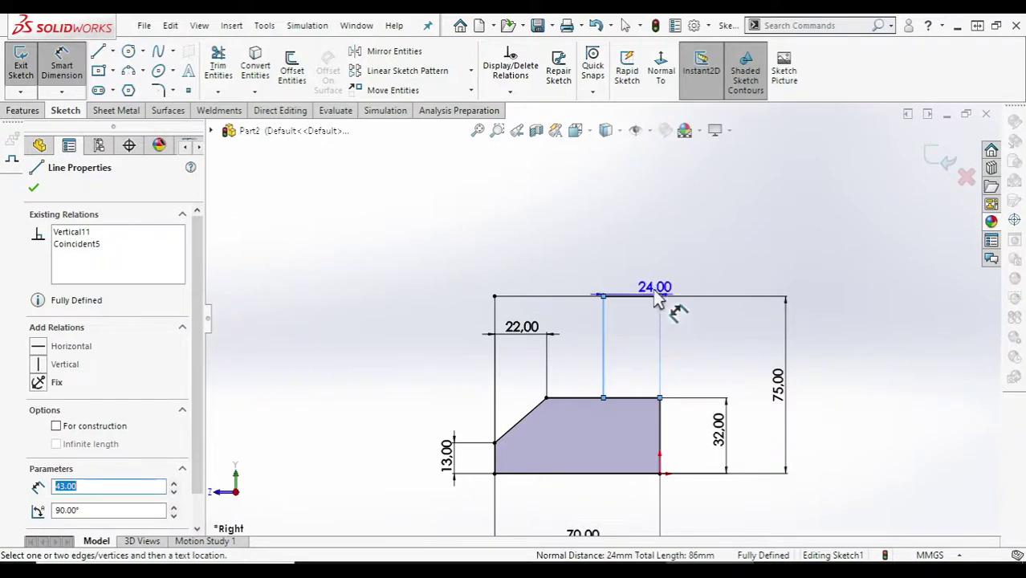
left_click(634, 271)
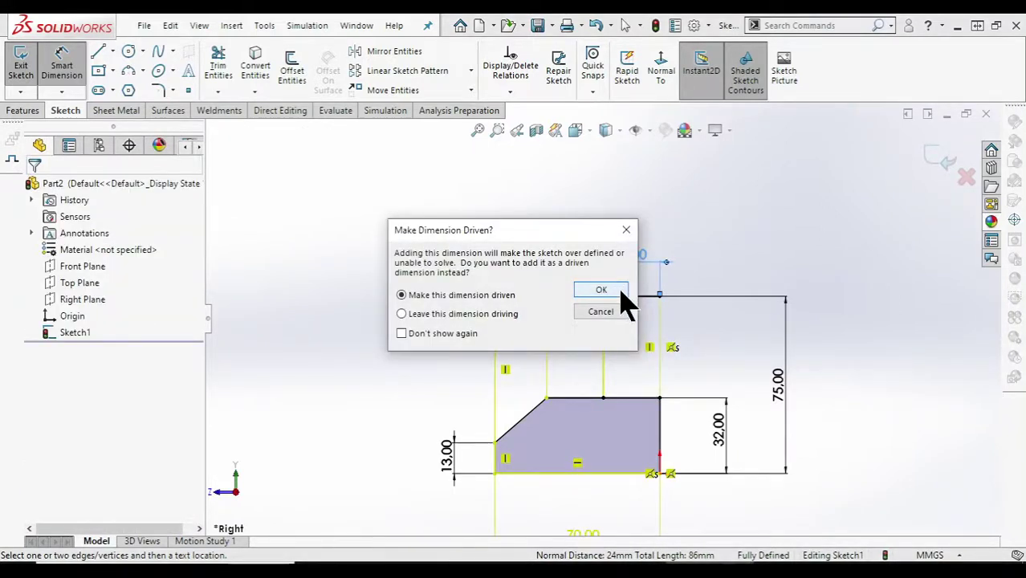
left_click(608, 292)
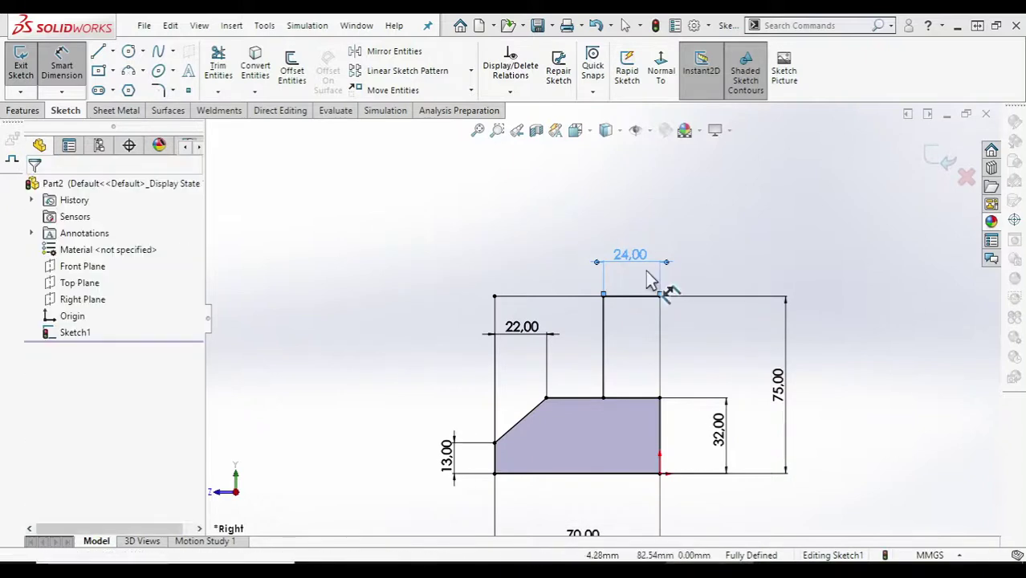
middle_click_drag(651, 282, 635, 289, "ctrl")
scroll(634, 289, "down", 2)
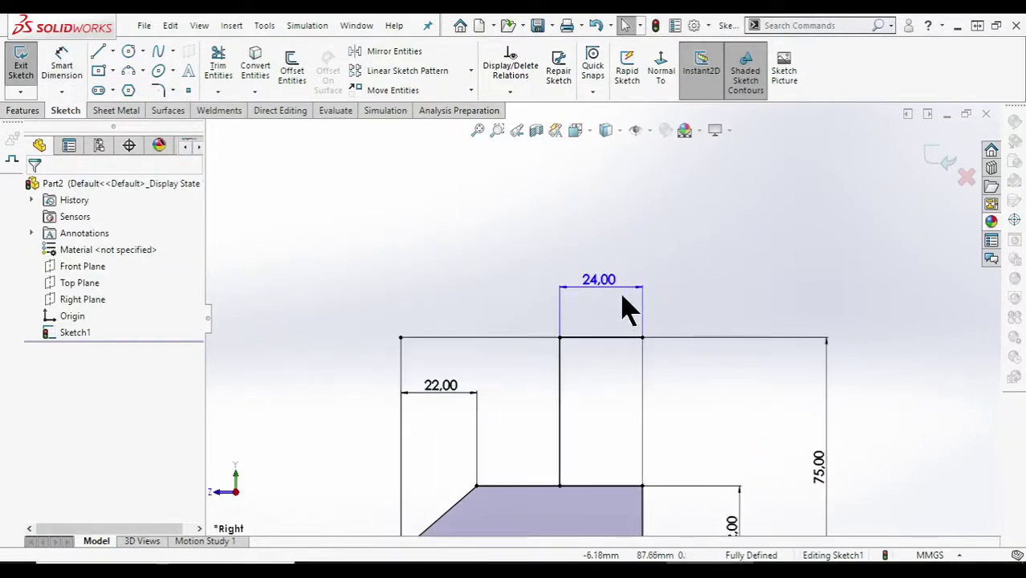
double_click(624, 291)
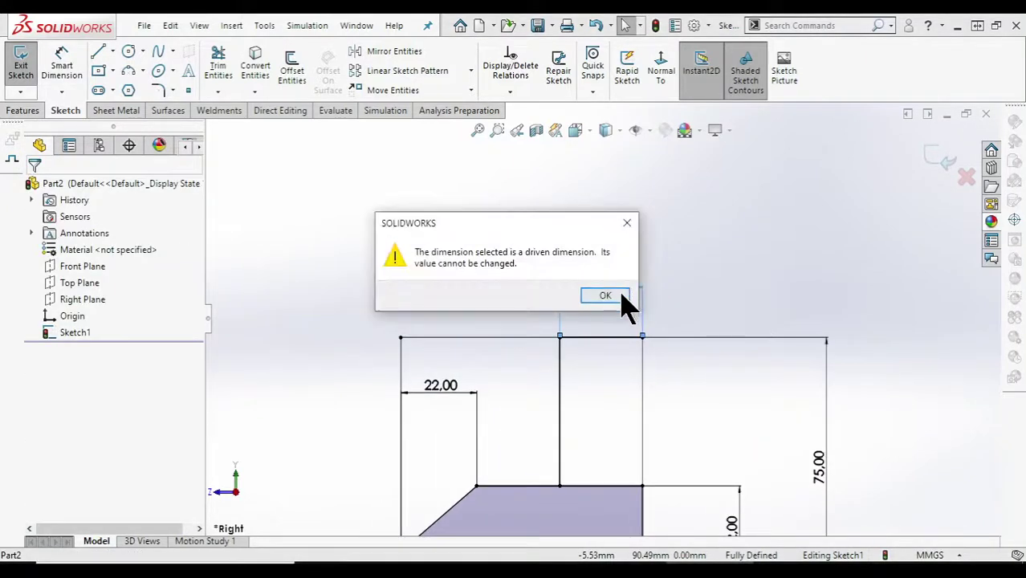
left_click(607, 296)
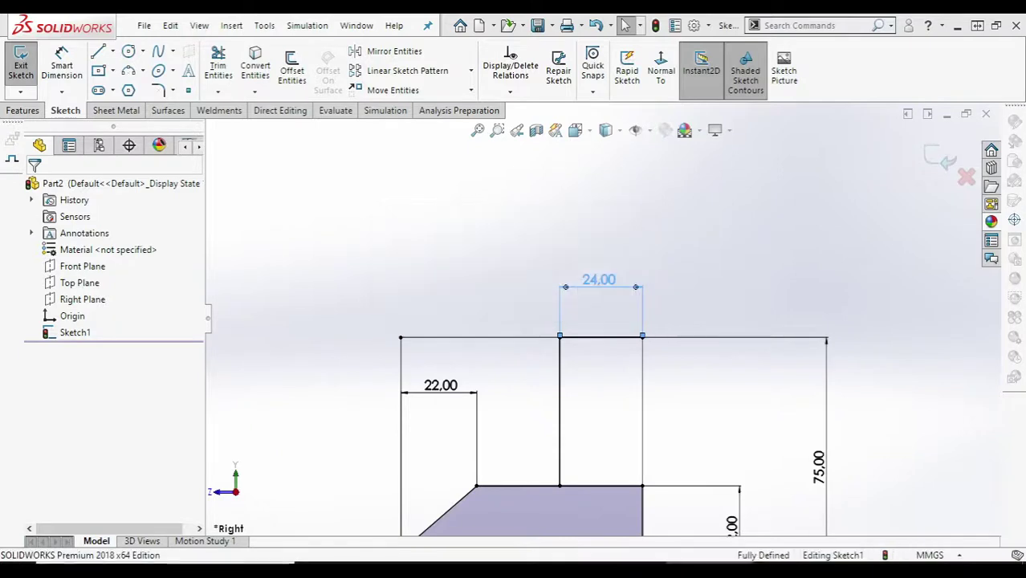
left_click(658, 291)
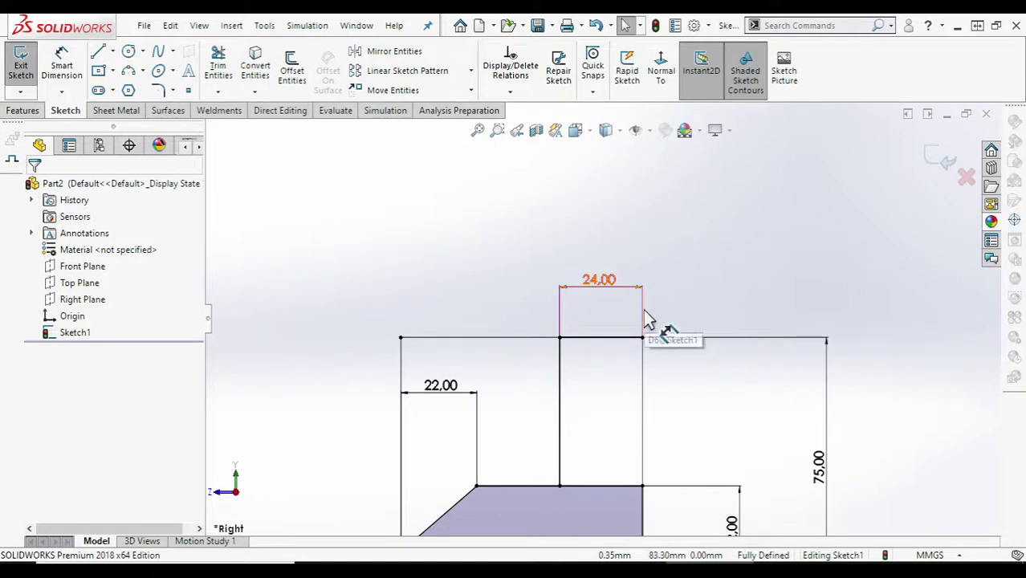
left_click(648, 318)
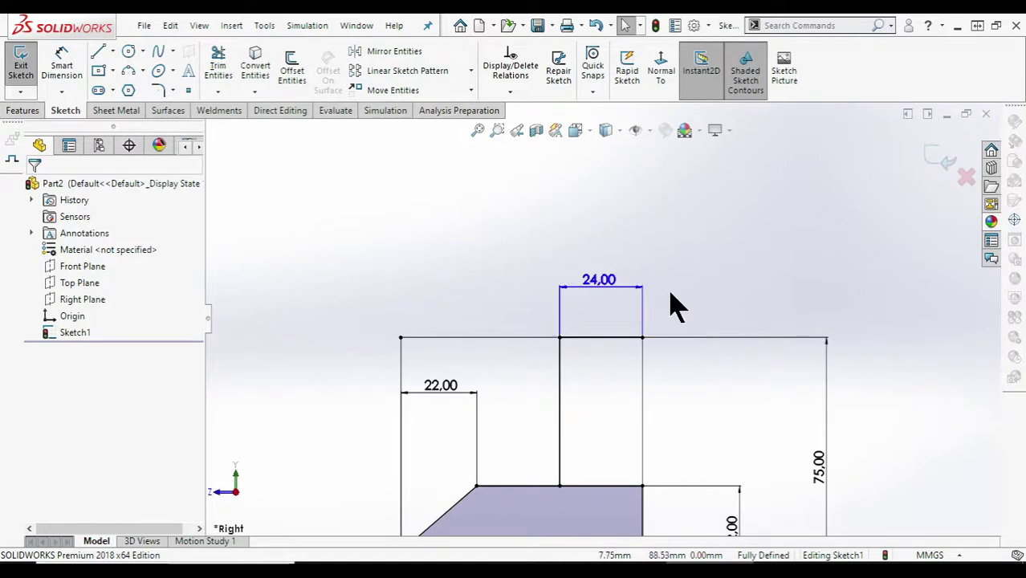
left_click(609, 288)
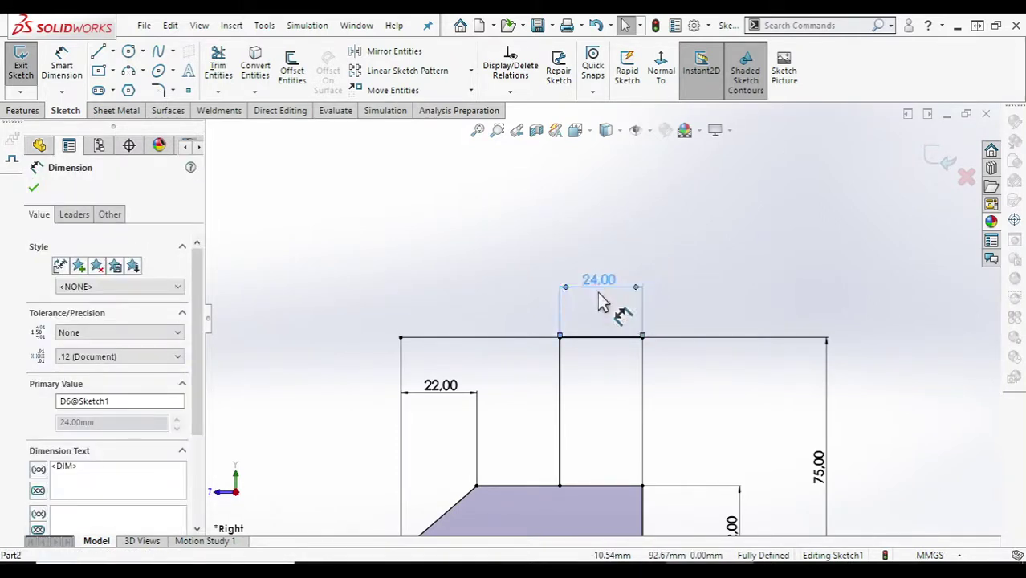
right_click(603, 305)
Delete the 24.00 dimension and select the upright's inner lines.
left_click(644, 431)
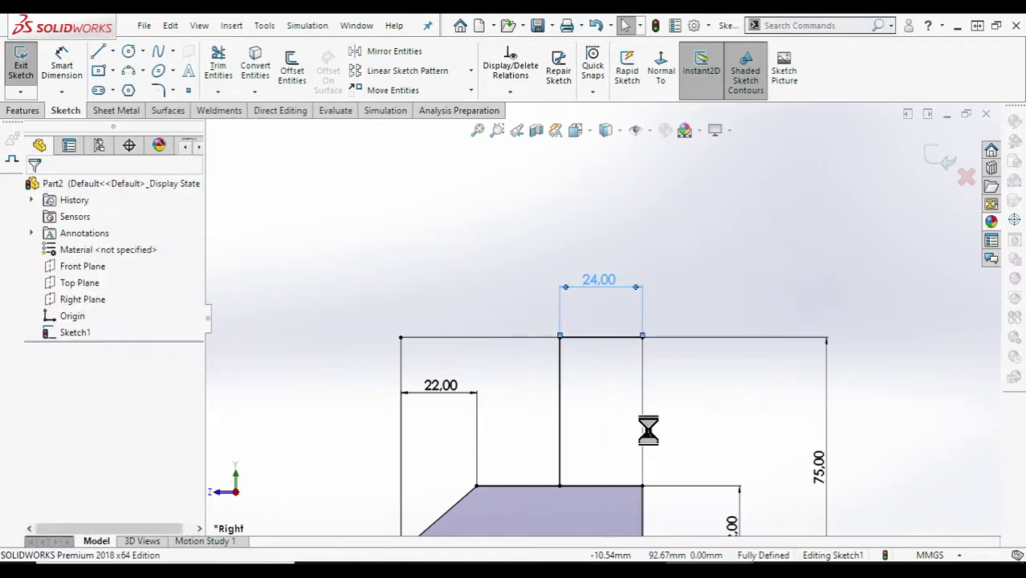
left_click(559, 385)
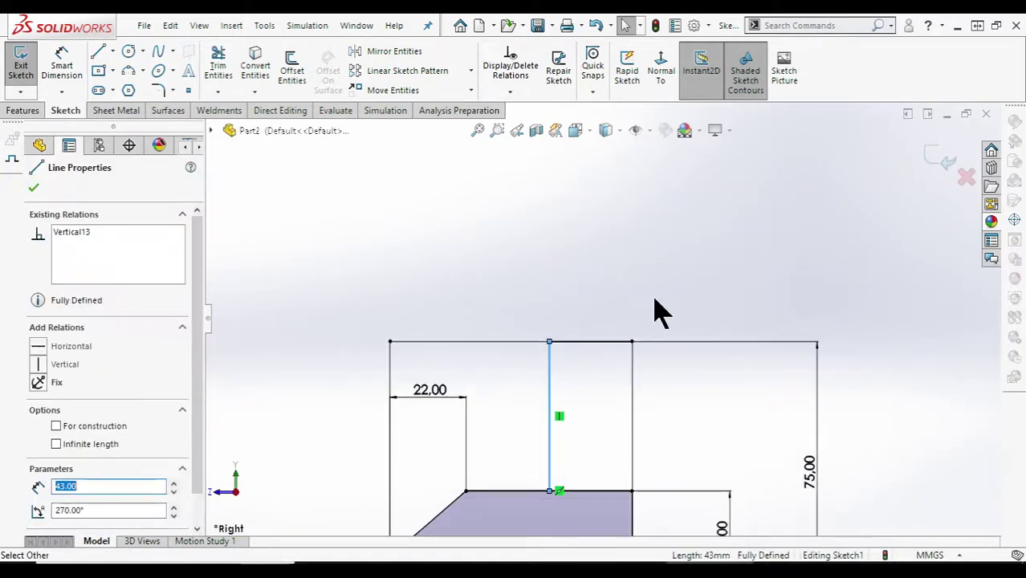
scroll(657, 312, "up", 3)
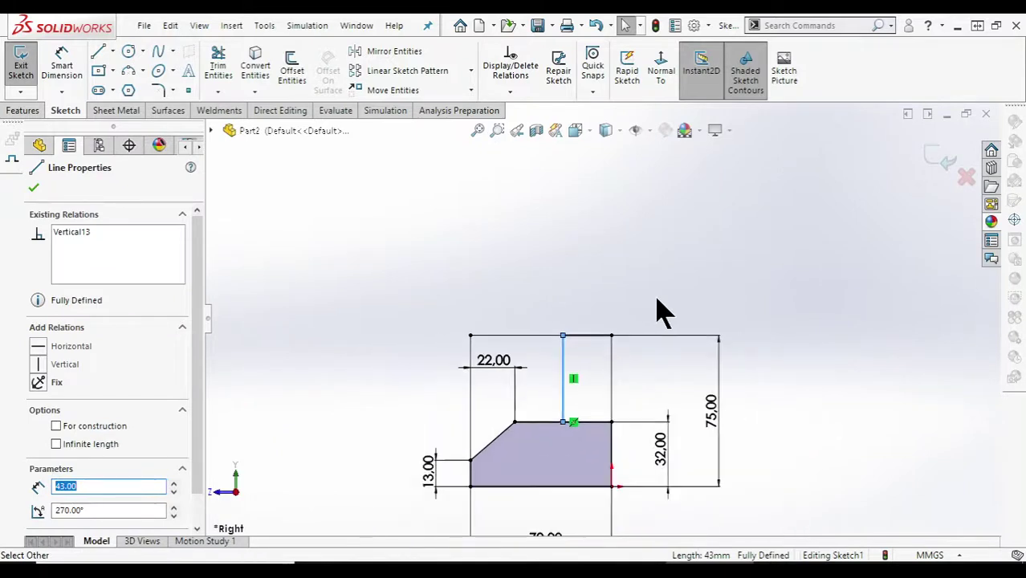
left_click(585, 335)
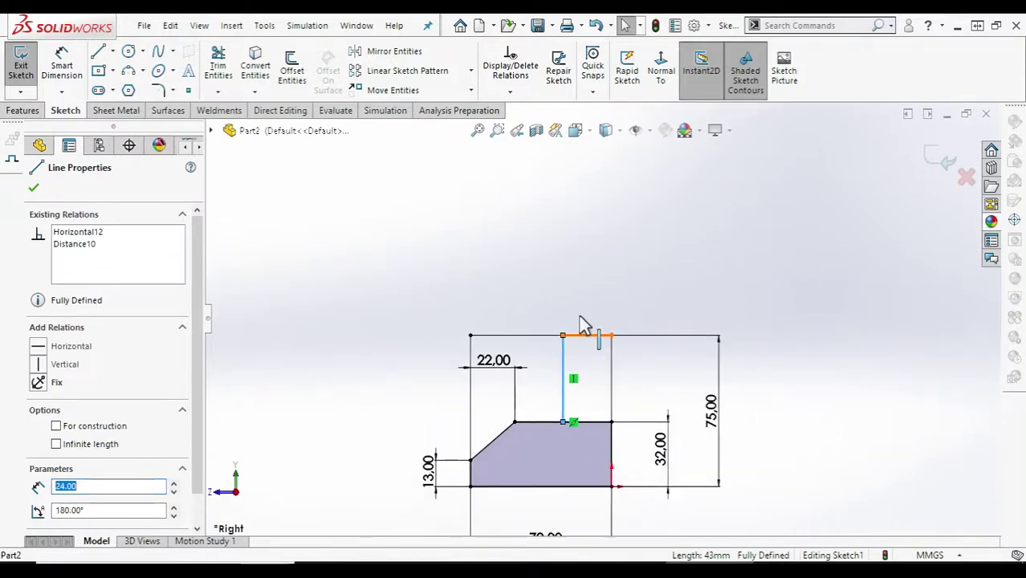
left_click(606, 353)
Shift the upright's inner vertical line to the right, then bring up the Brass step drawing.
scroll(599, 350, "up", 1)
scroll(594, 360, "down", 2)
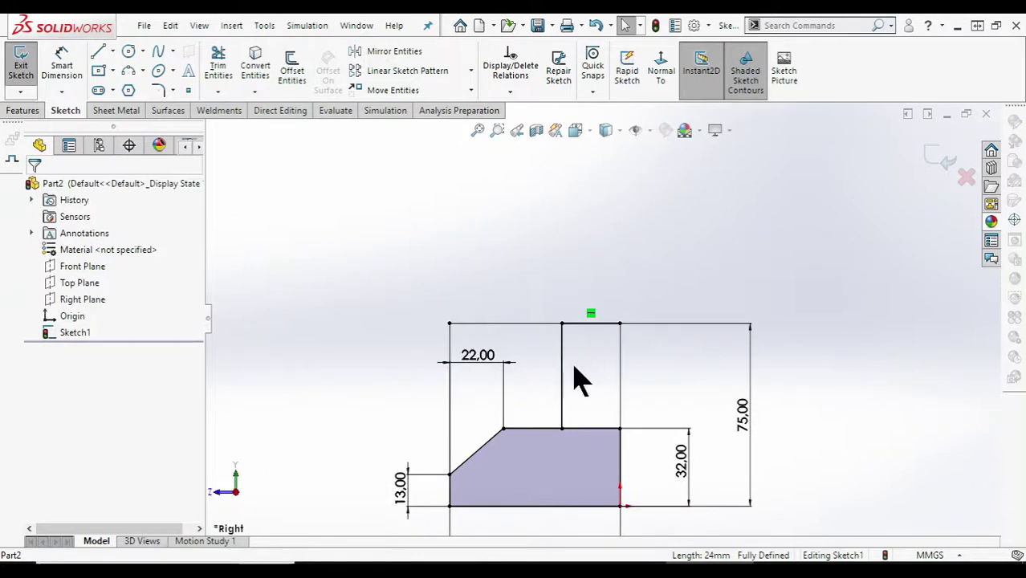
left_click(563, 369)
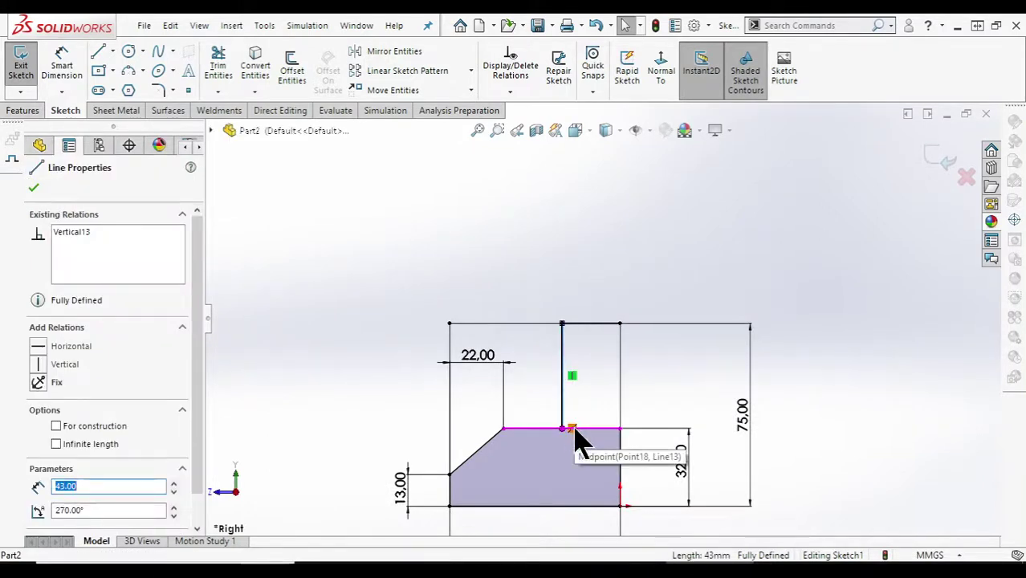
key("Escape")
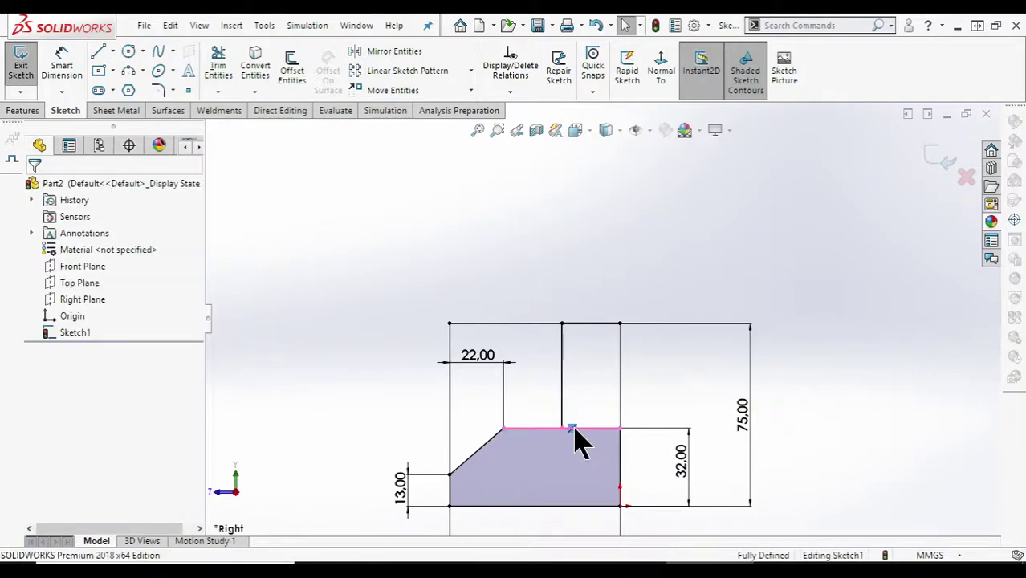
left_click(573, 429)
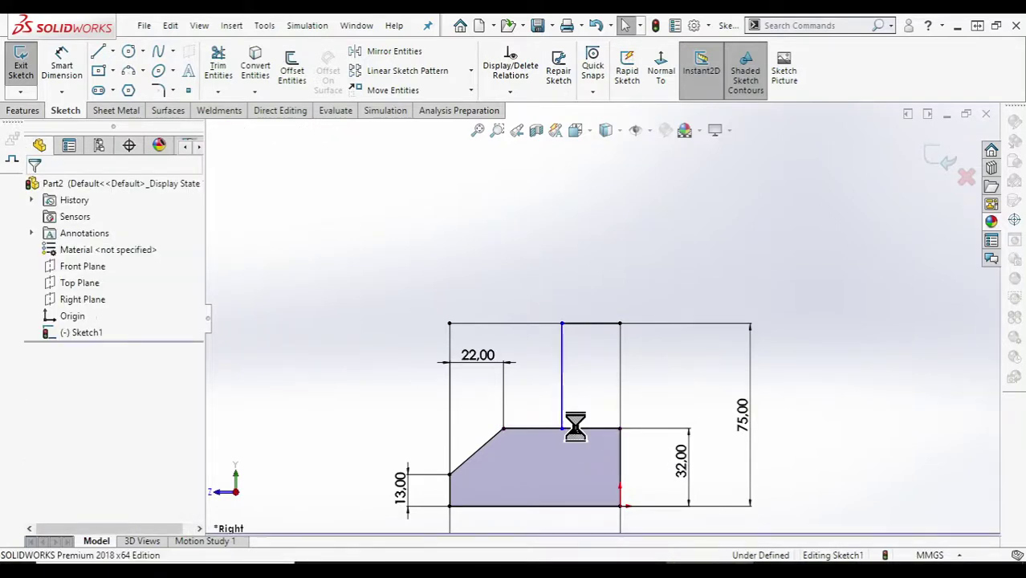
left_click(562, 361)
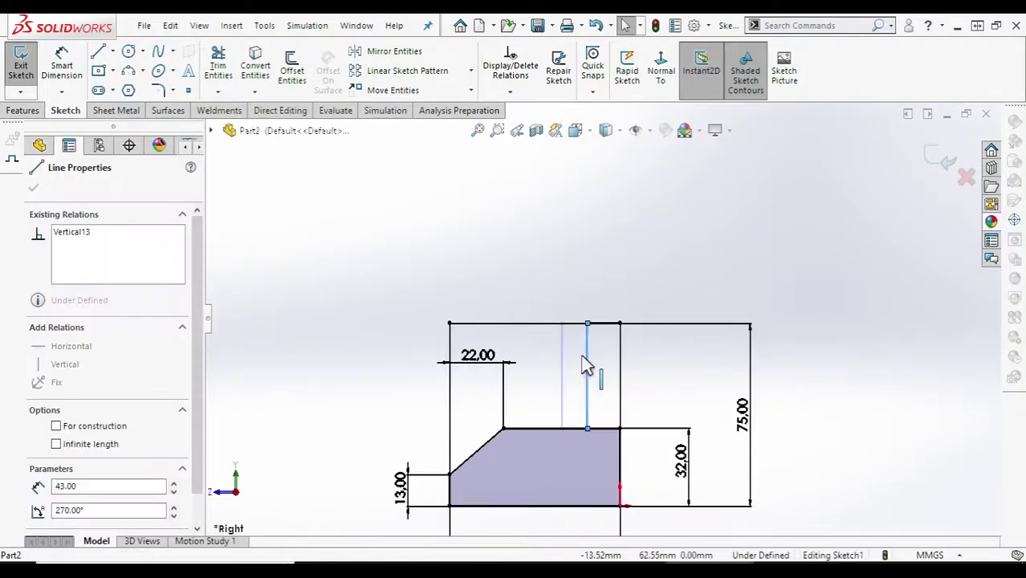
left_click_drag(582, 365, 582, 365)
left_click(573, 229)
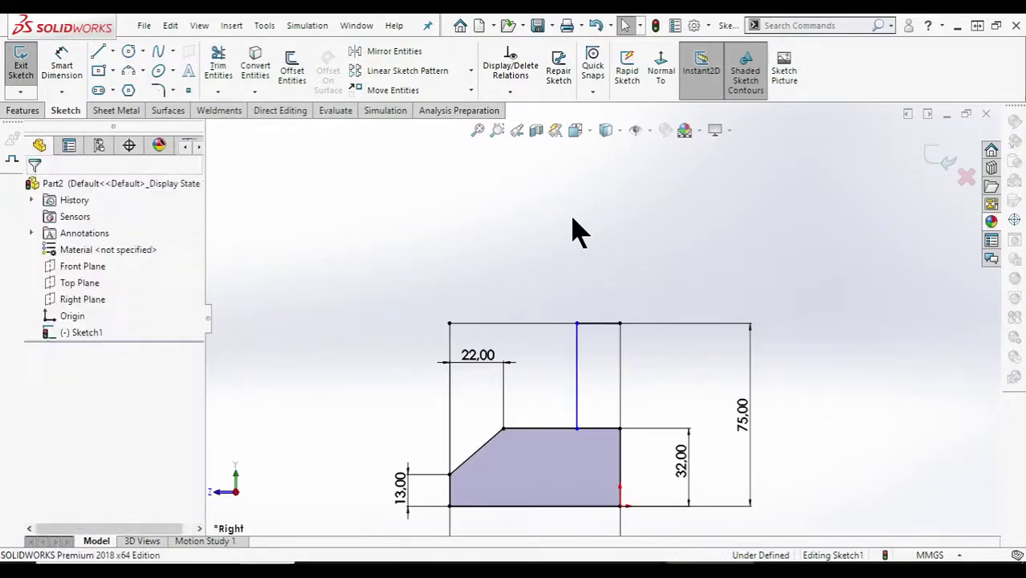
key("alt+Tab")
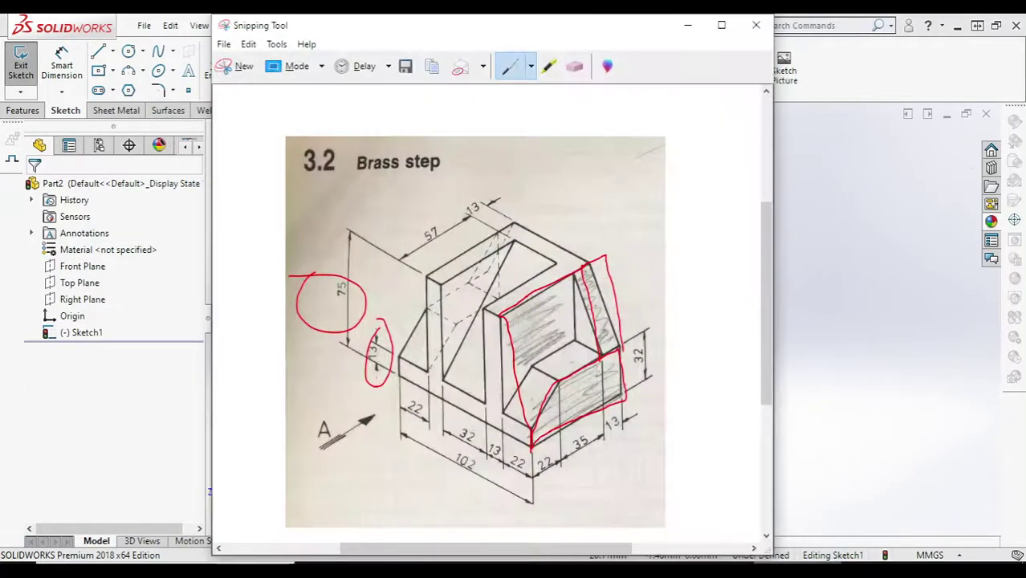
Add a 13.00 mm width dimension between the inner upright line and the profile's right edge.
key("alt+Tab")
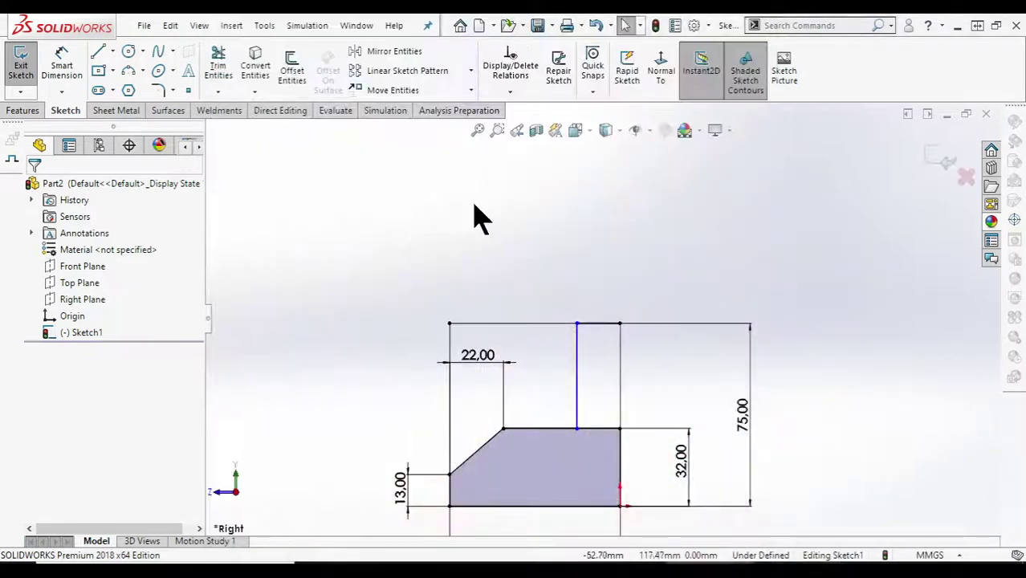
left_click(64, 76)
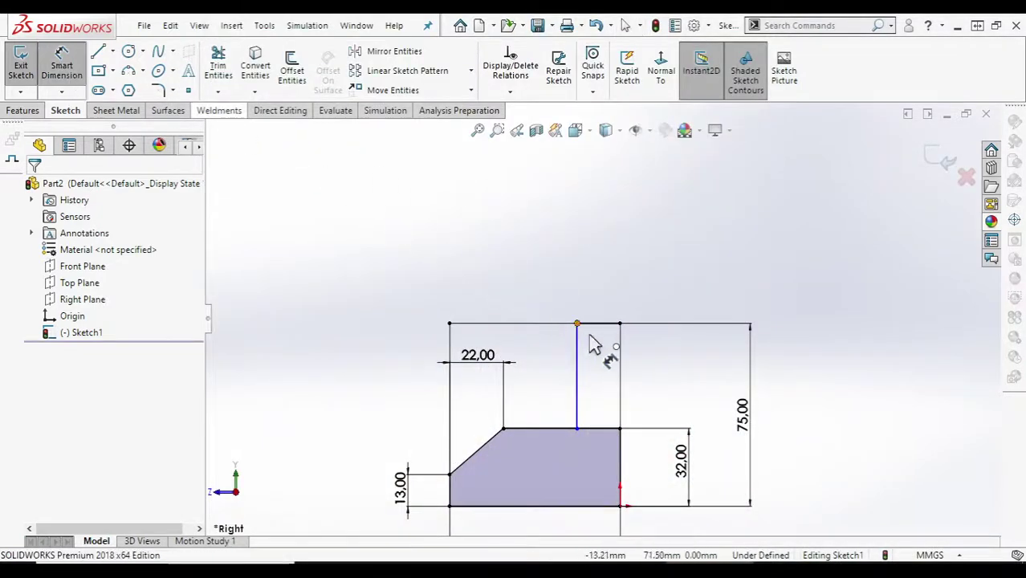
left_click(576, 369)
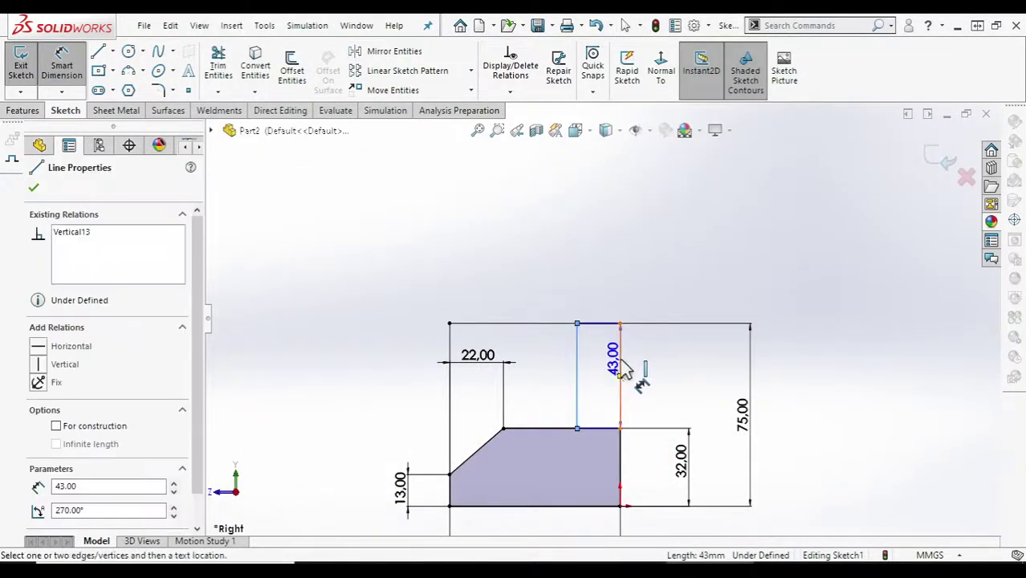
left_click(620, 357)
left_click(611, 282)
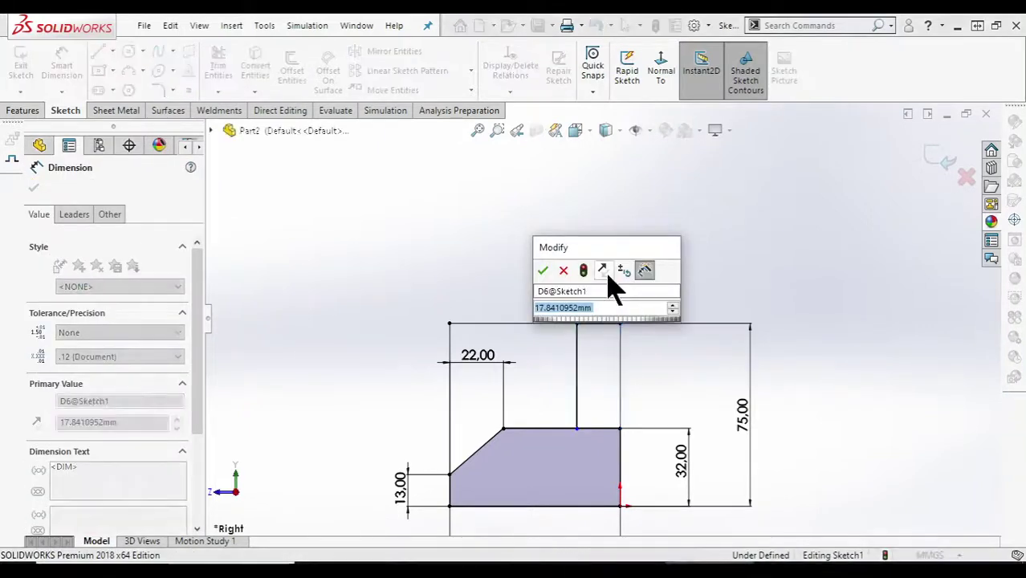
type("13")
key("Return")
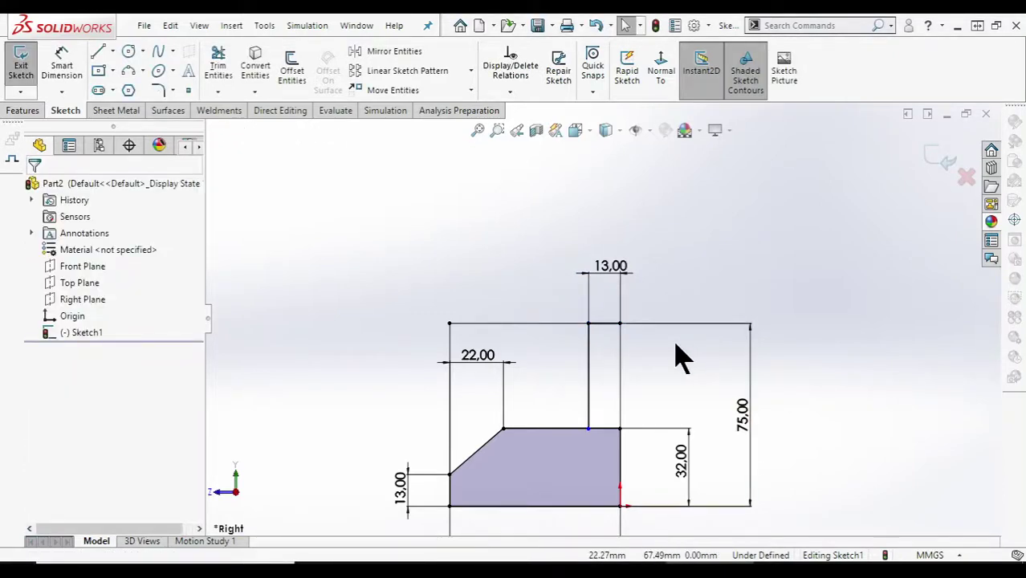
left_click(24, 111)
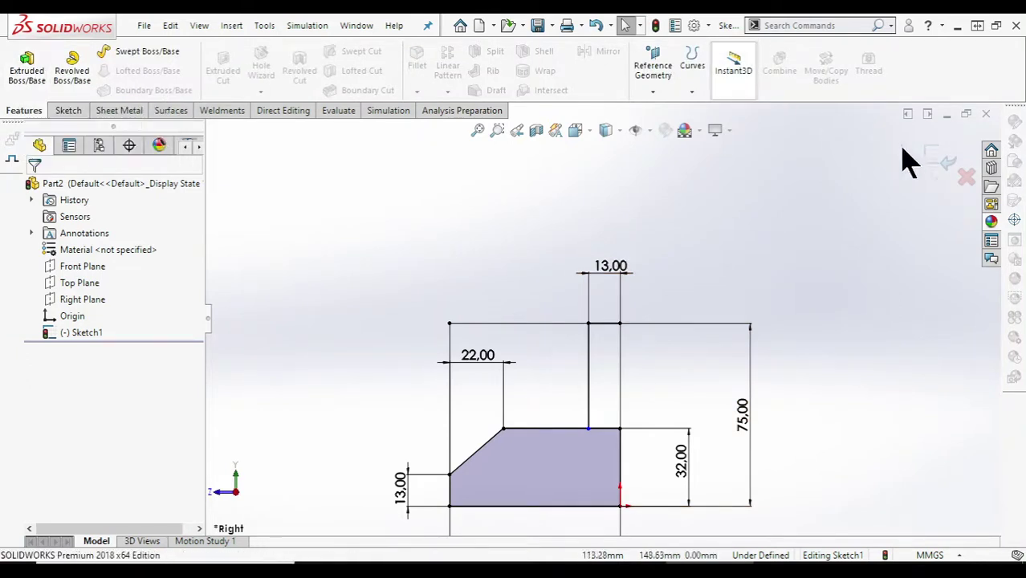
Exit Sketch1, turn the view to isometric, and start an Extruded Boss/Base.
left_click(941, 165)
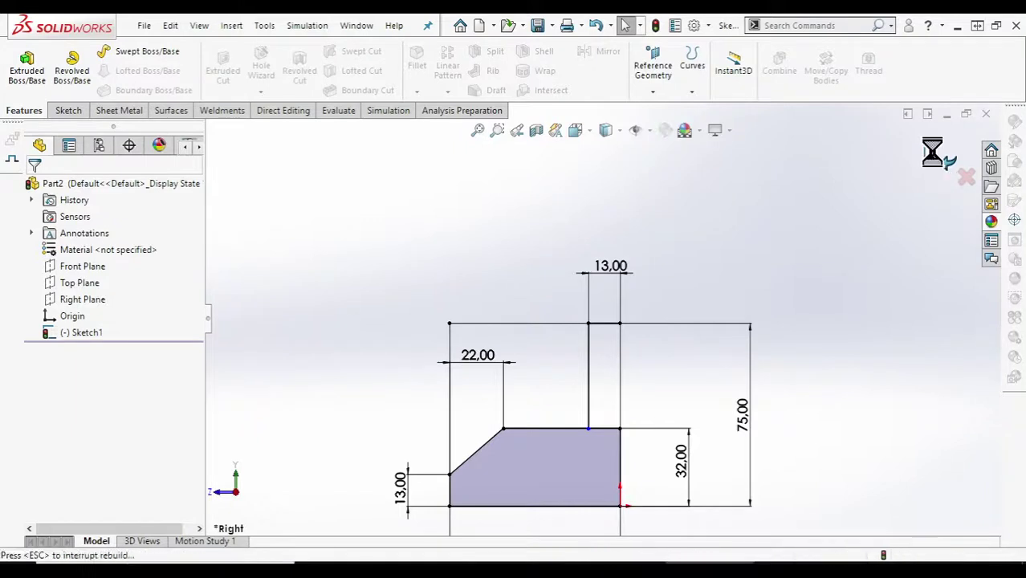
left_click(399, 251)
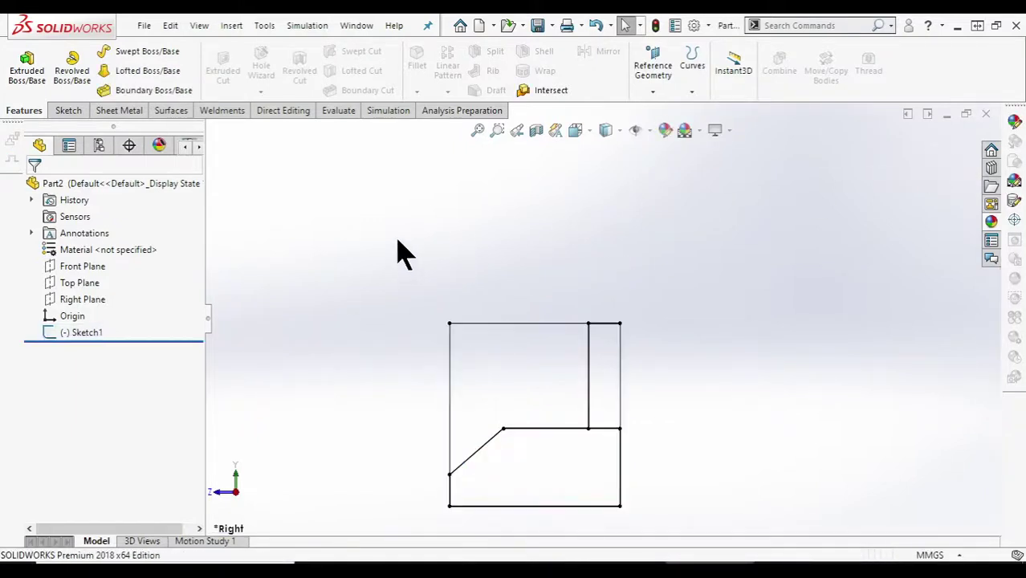
left_click(591, 133)
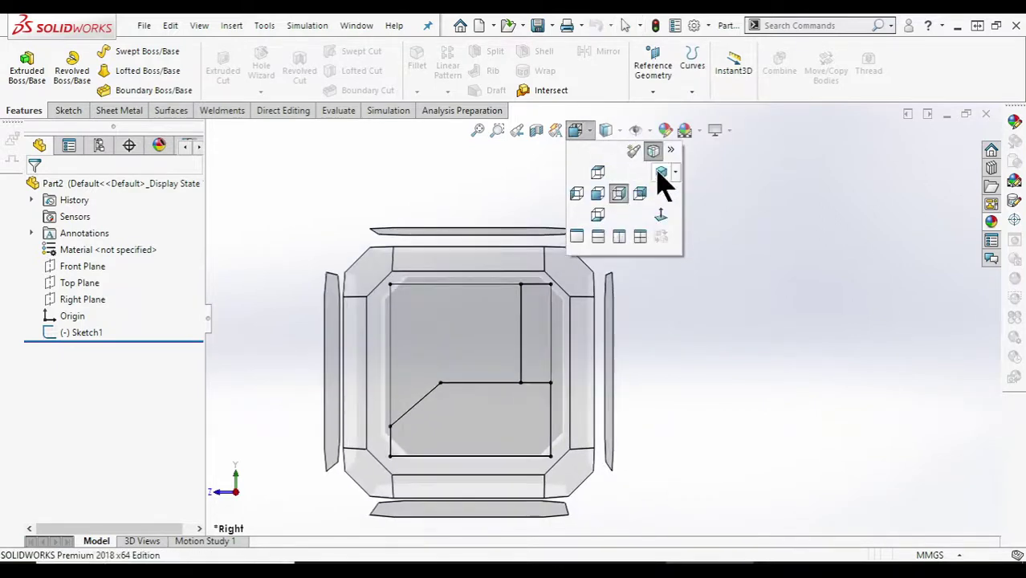
left_click(662, 173)
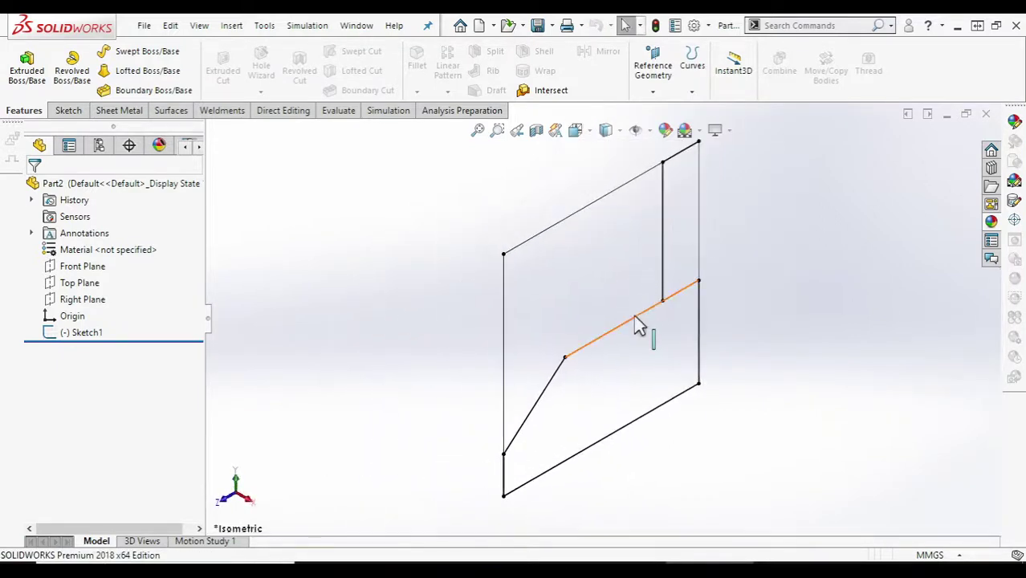
left_click(26, 64)
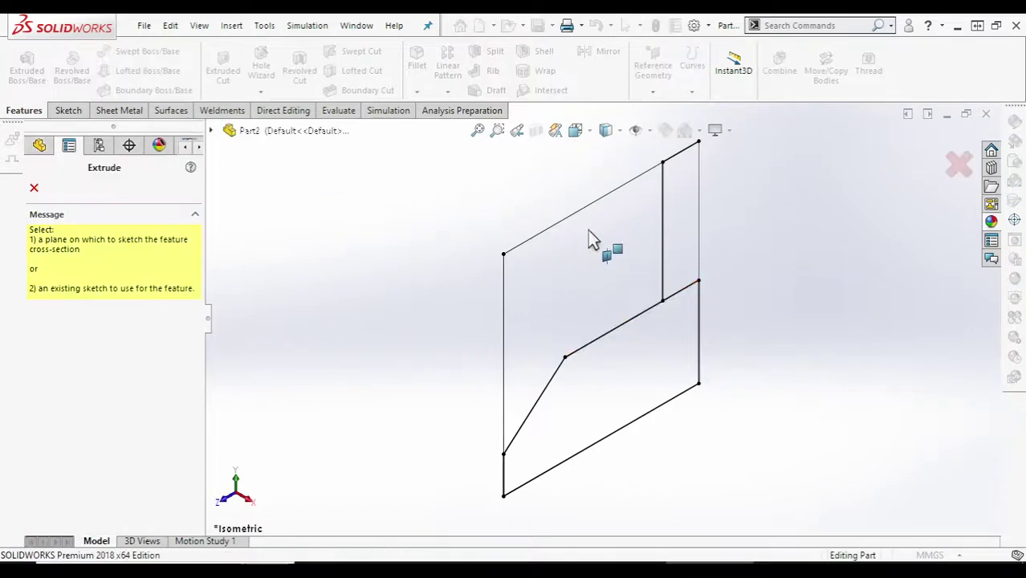
Extrude Sketch1 with Thin Feature off, using only its sloped lower region as the contour.
key("alt+Tab")
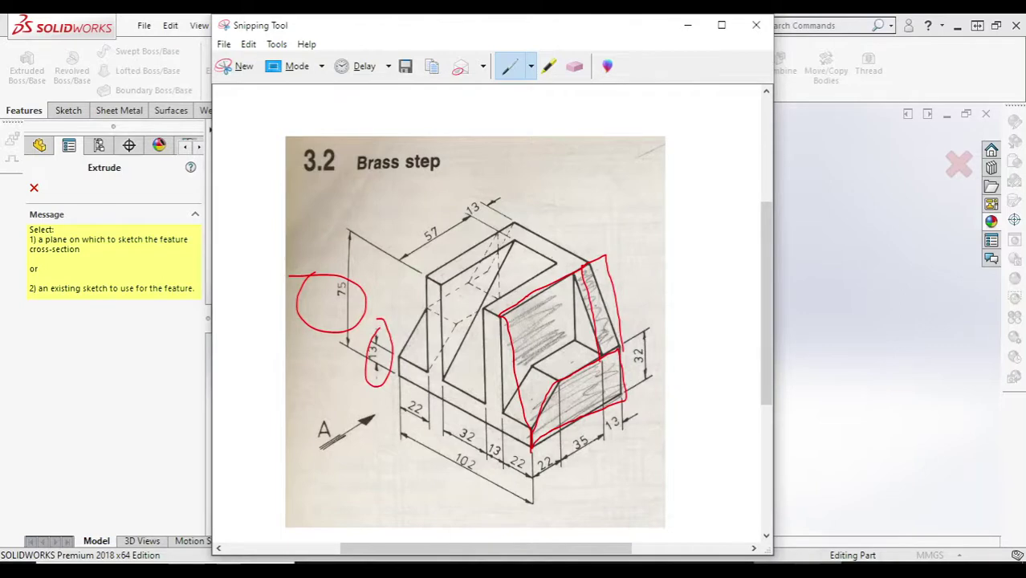
key("alt+Tab")
left_click(624, 322)
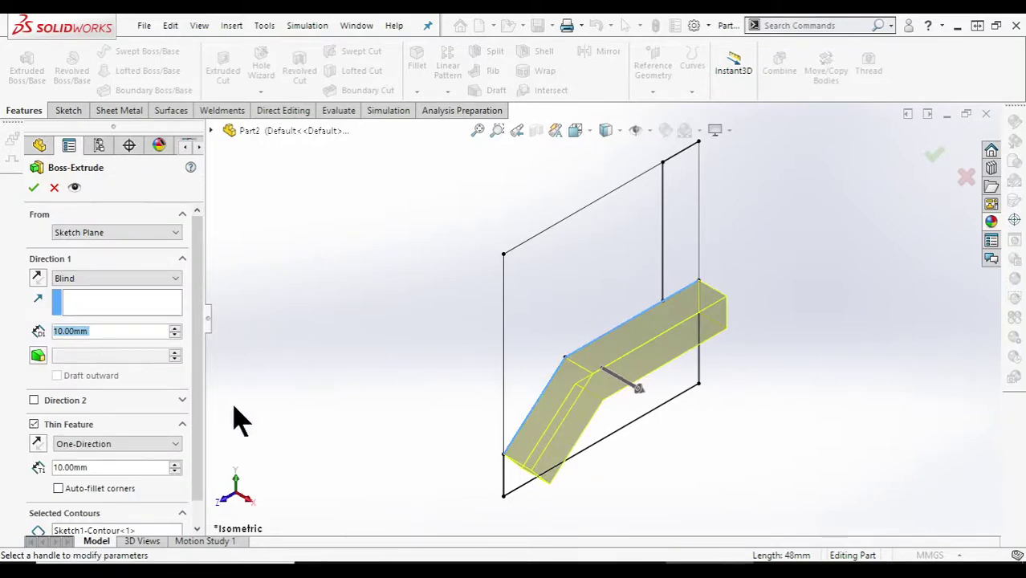
left_click(33, 425)
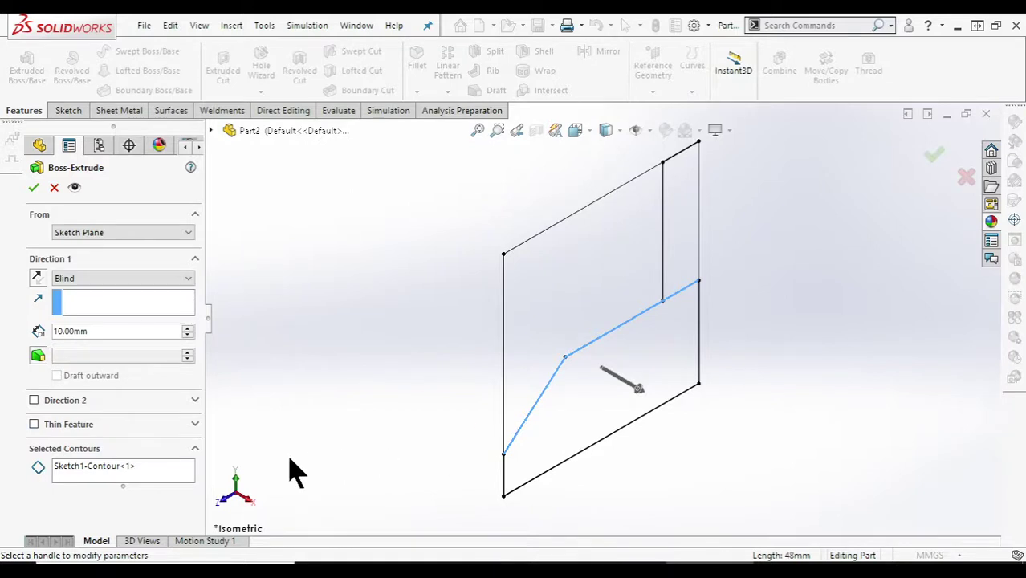
left_click(112, 469)
right_click(115, 473)
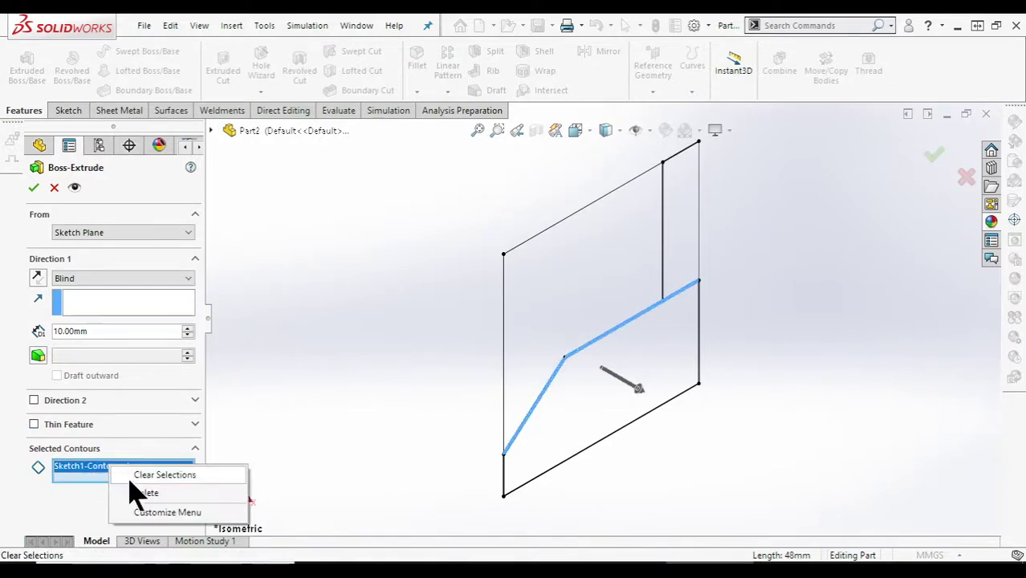
left_click(141, 493)
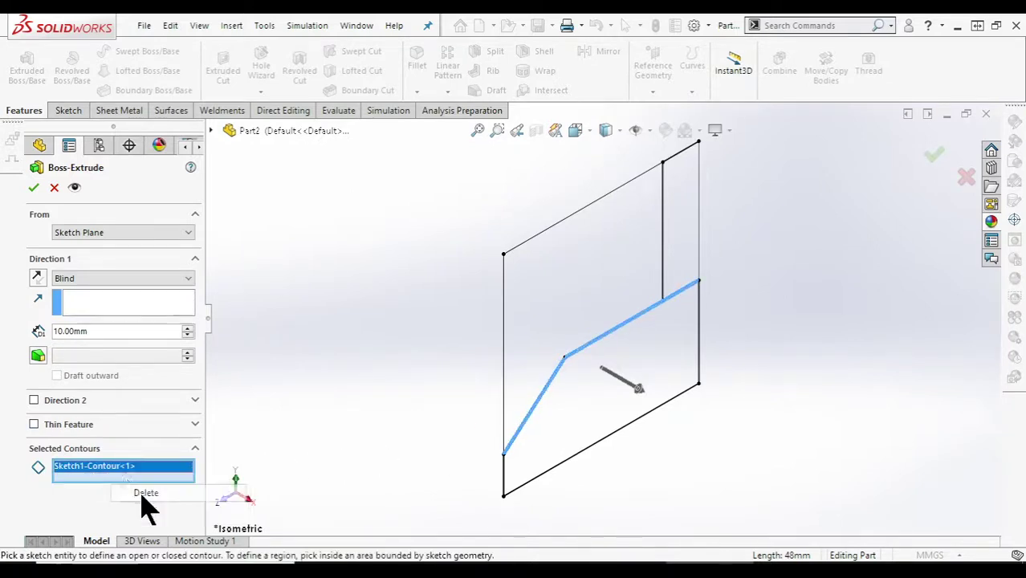
left_click(660, 391)
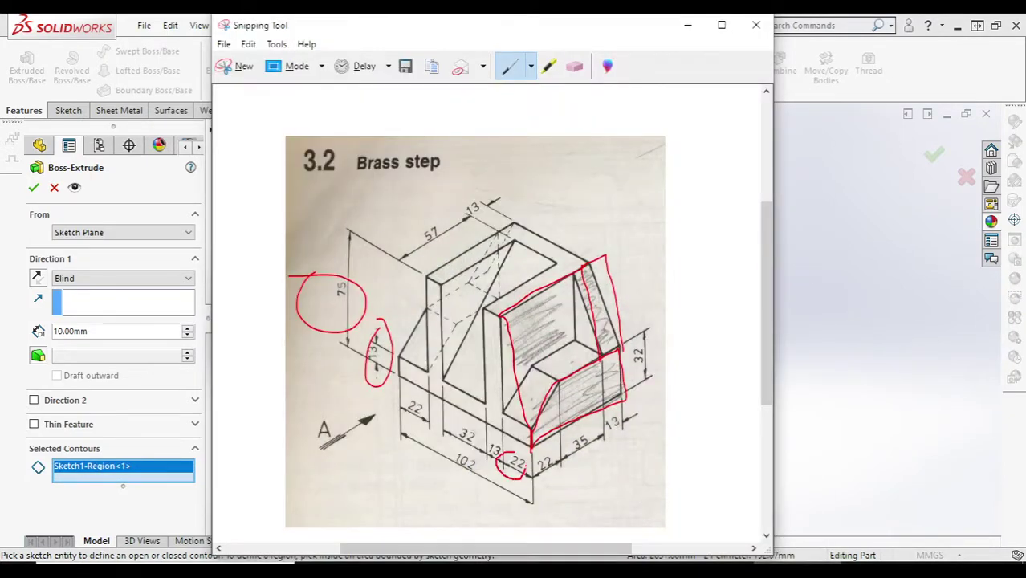
Set the Blind depth to 22 mm and create Boss-Extrude1.
left_click(687, 25)
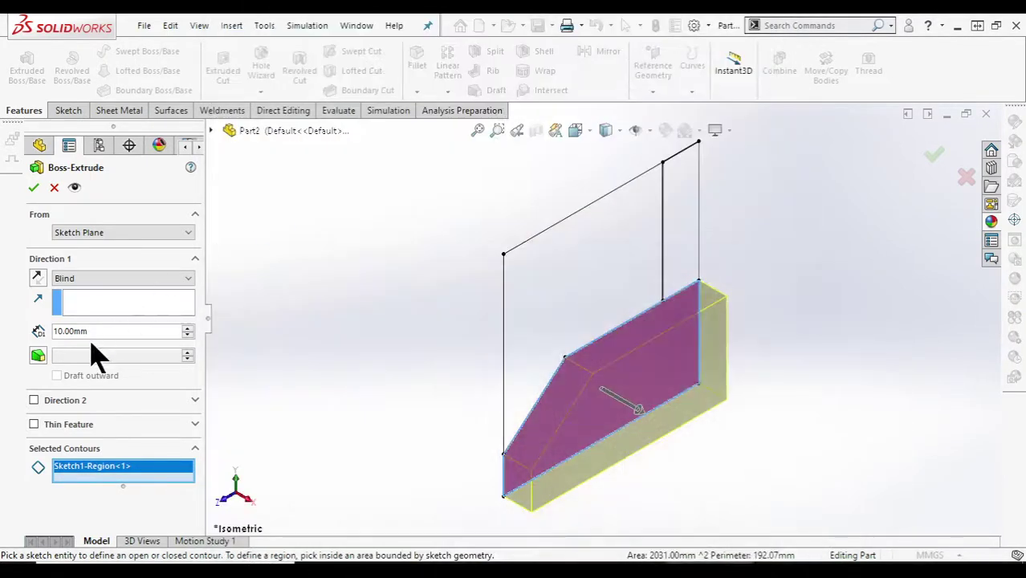
left_click_drag(100, 331, 22, 349)
type("2")
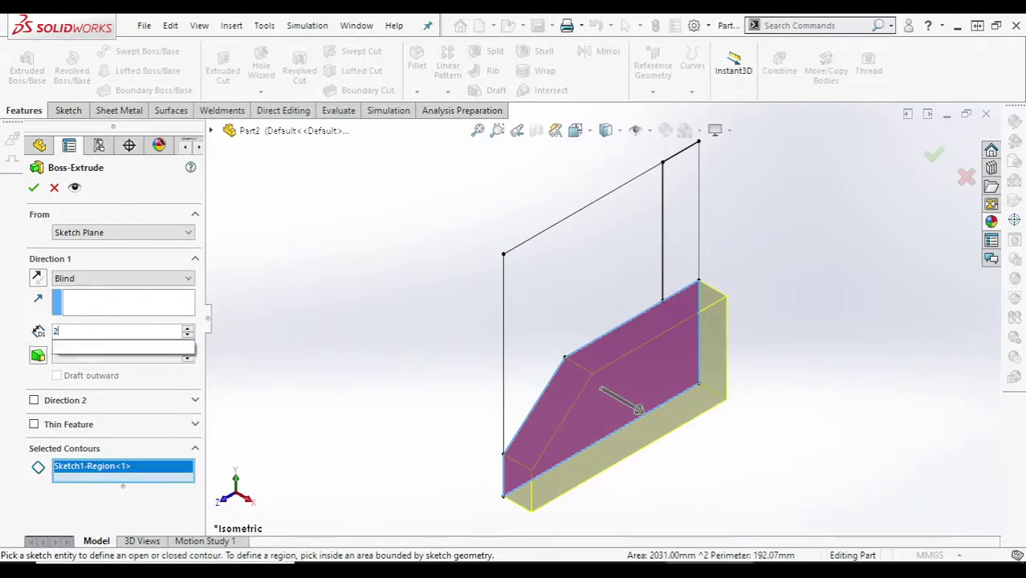
type("2")
key("Return")
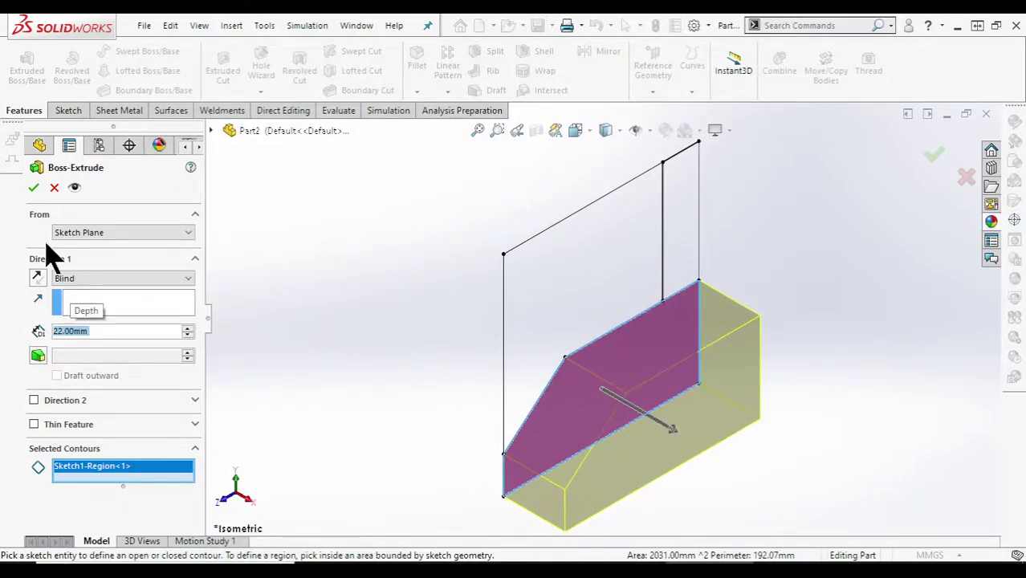
left_click(33, 187)
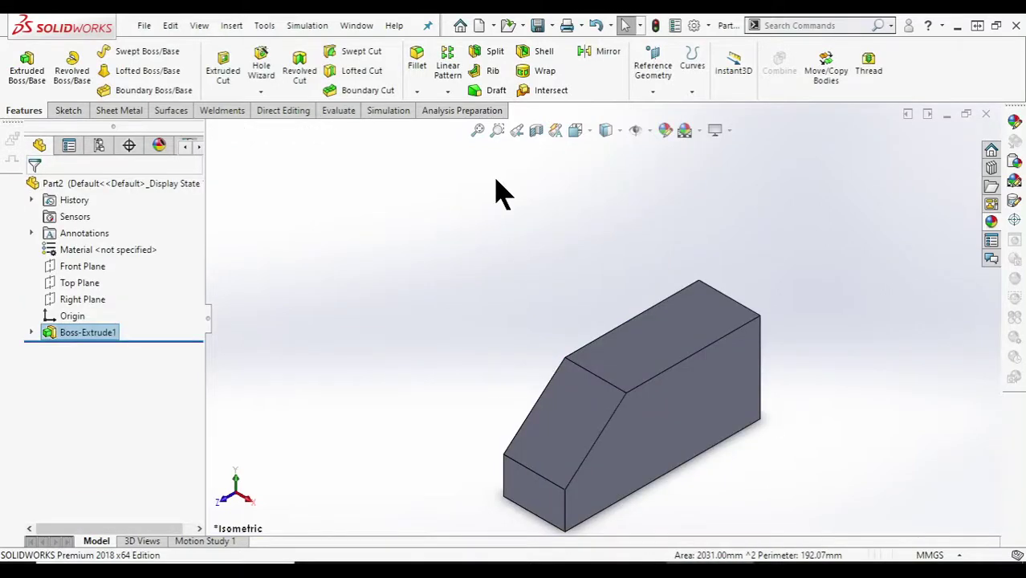
Show Sketch1 again and start a new extrusion on it.
left_click(31, 334)
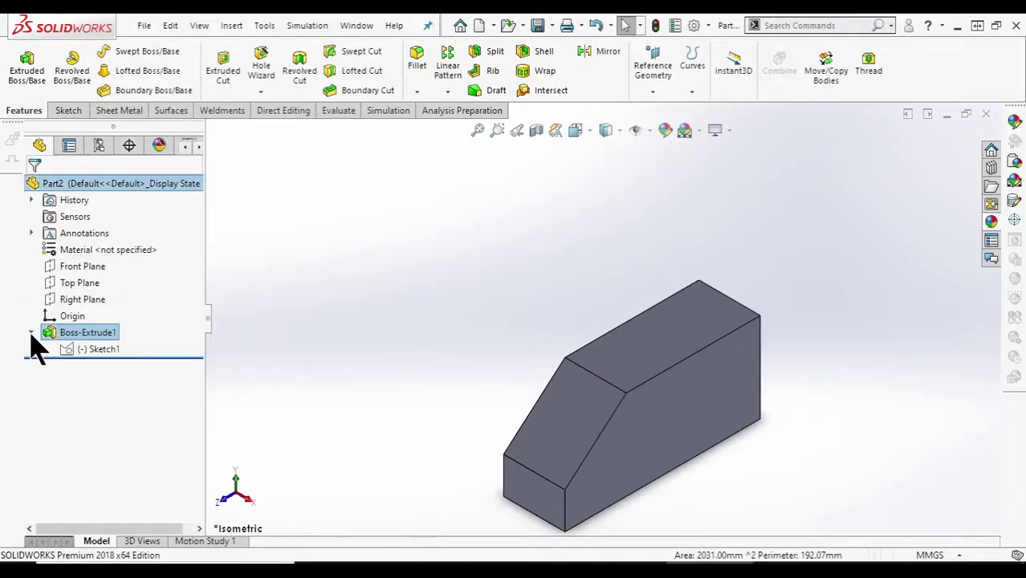
left_click(106, 352)
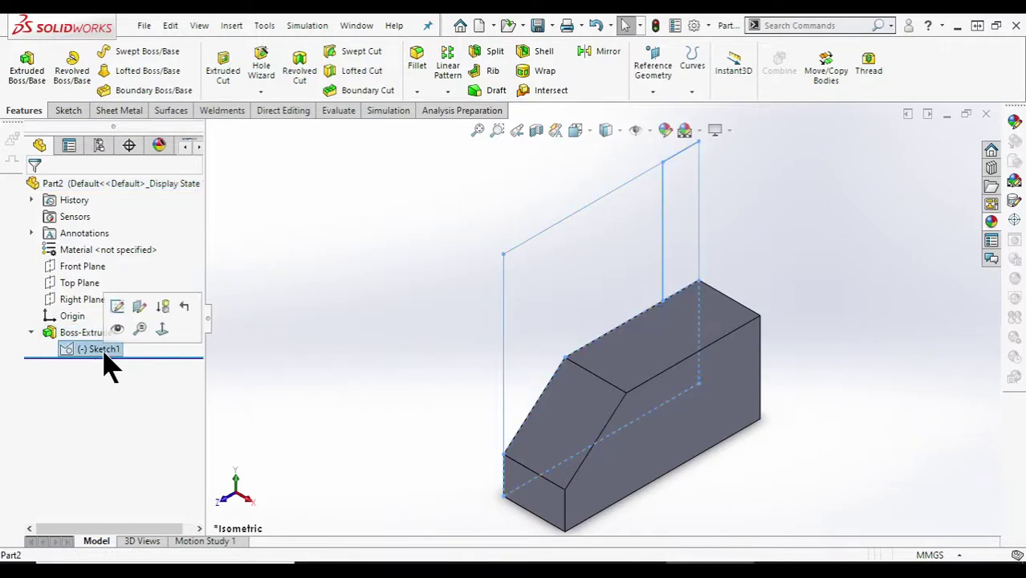
left_click(121, 329)
left_click(355, 236)
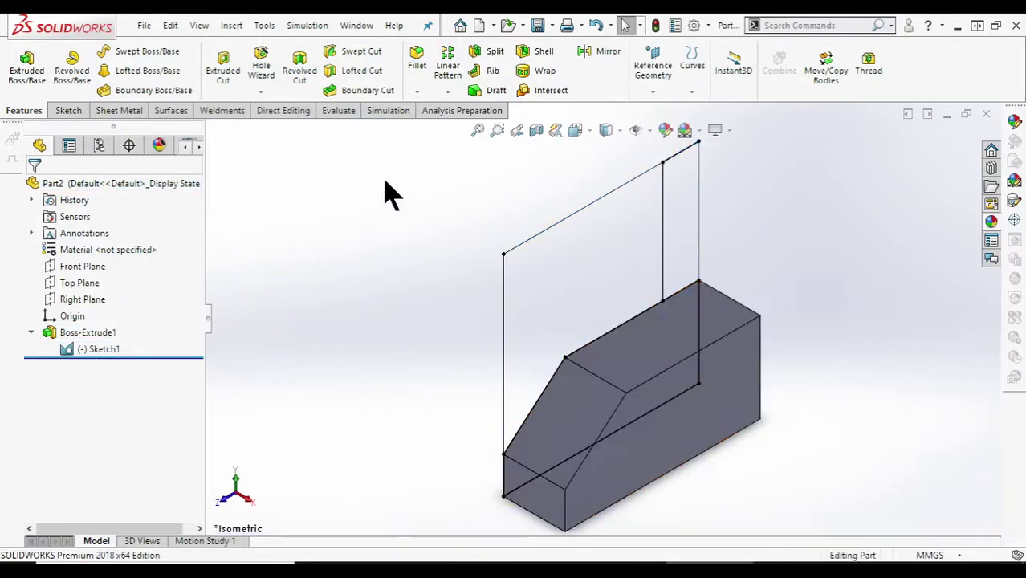
left_click(26, 60)
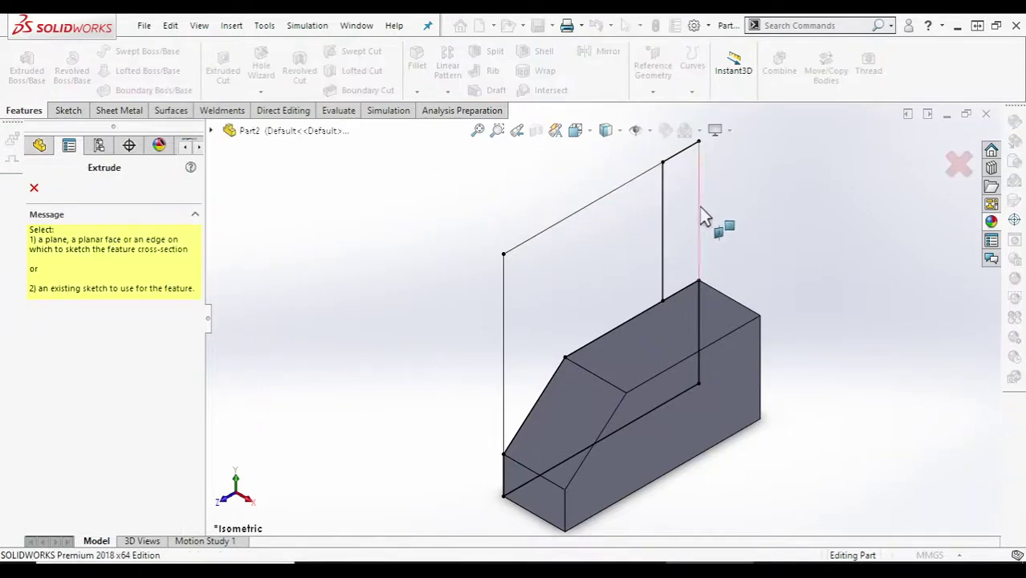
left_click(661, 209)
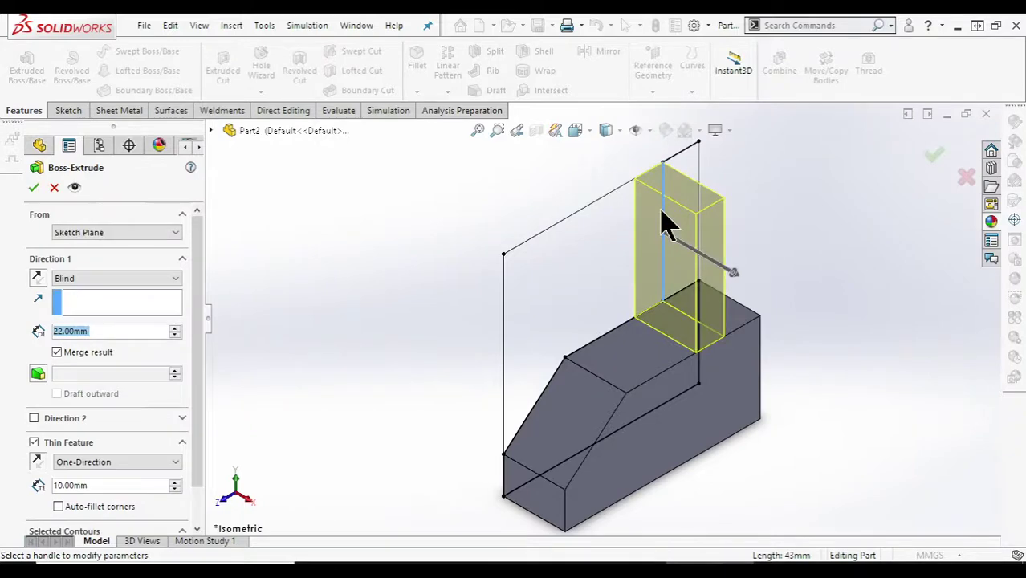
Turn off Thin Feature and replace the contour with the upright rectangle region.
left_click(33, 443)
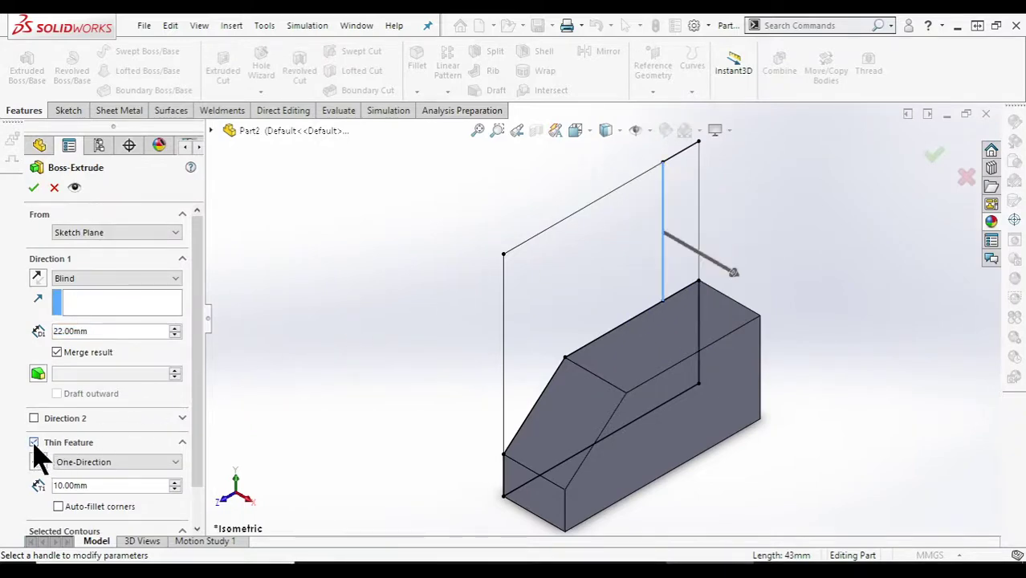
left_click(124, 488)
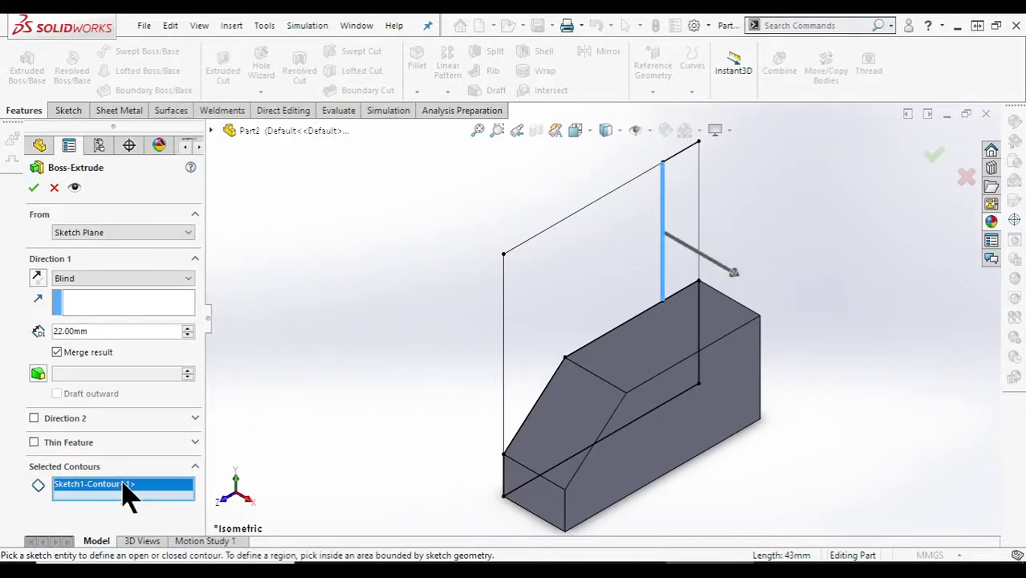
right_click(124, 488)
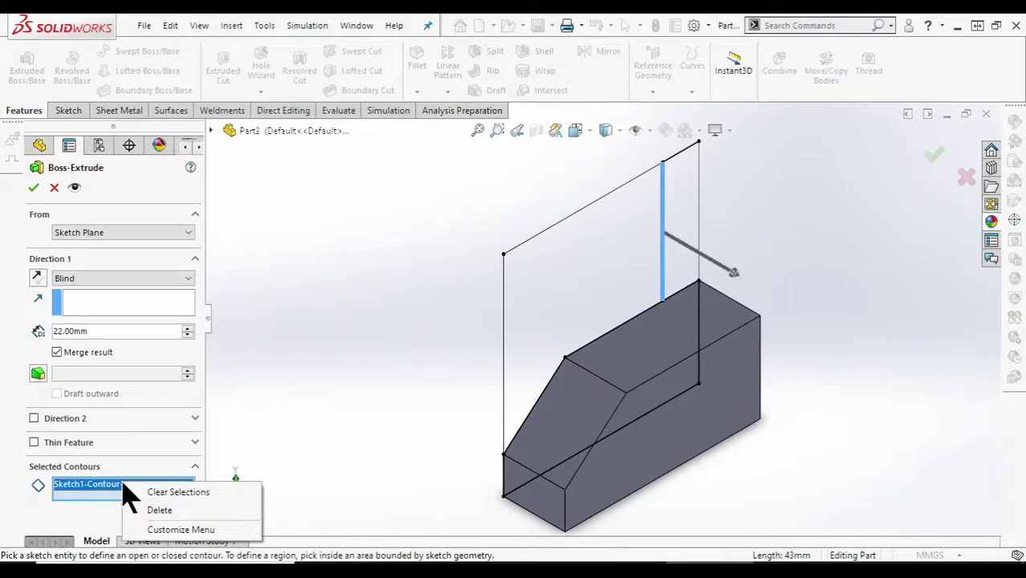
left_click(177, 492)
left_click(689, 229)
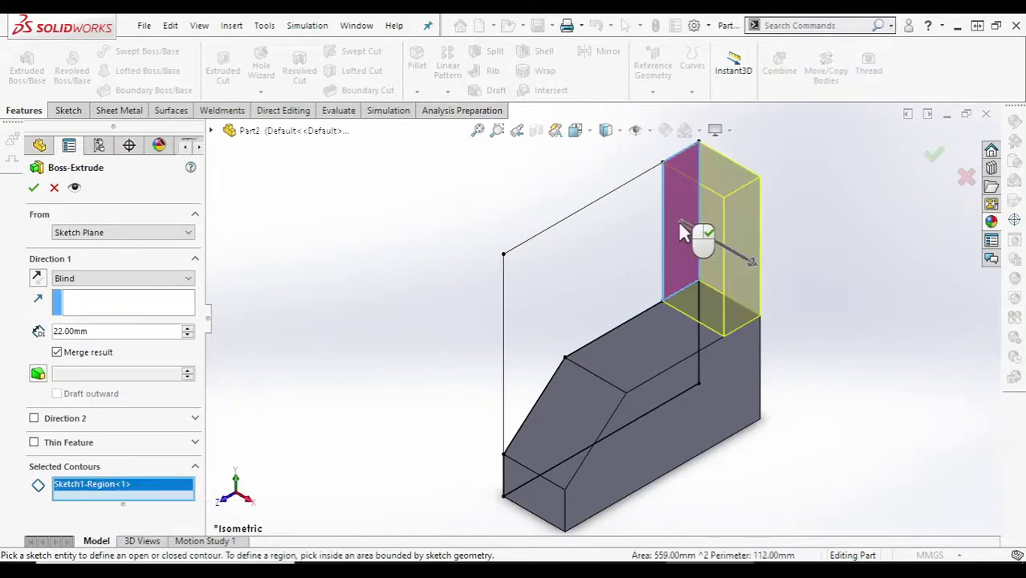
key("alt+Tab")
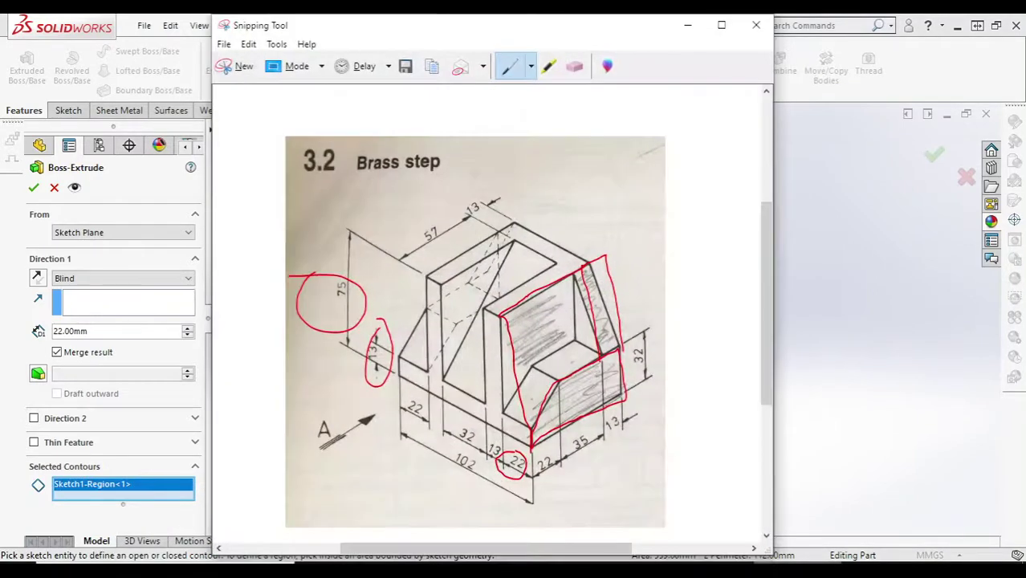
key("alt+Tab")
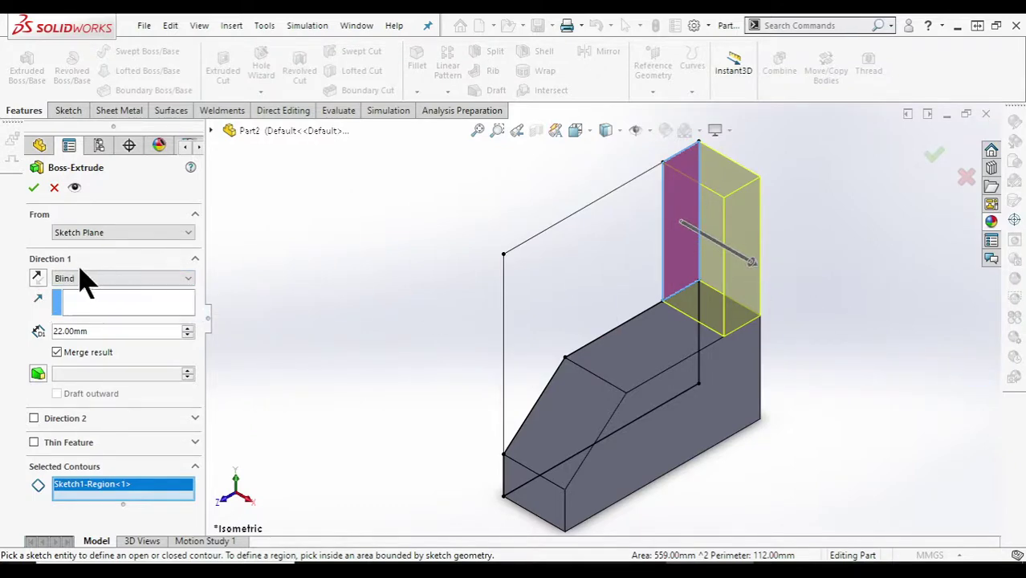
Reverse the extrusion direction so it runs toward the base block.
left_click(37, 279)
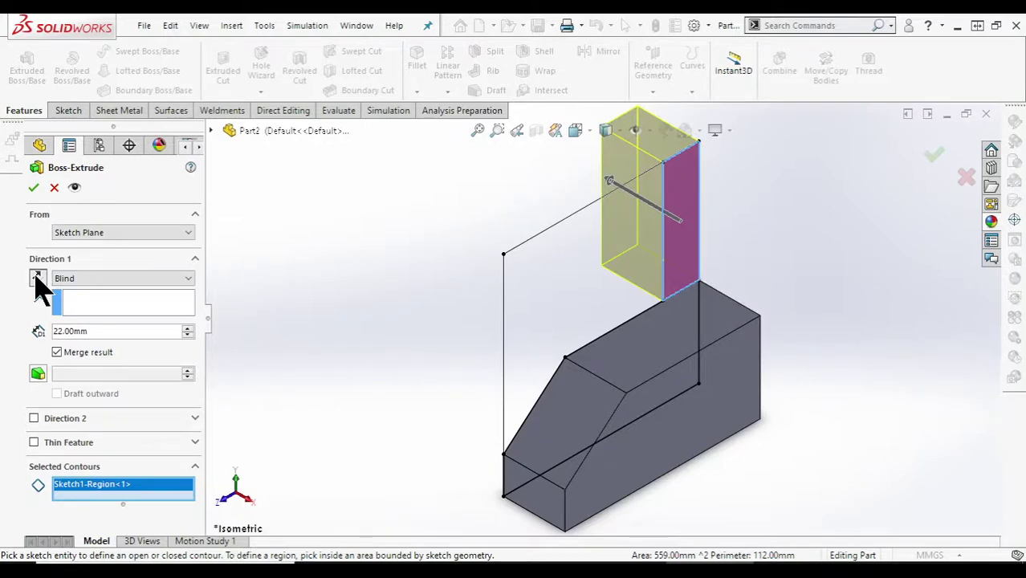
left_click(37, 279)
left_click(37, 279)
left_click(37, 279)
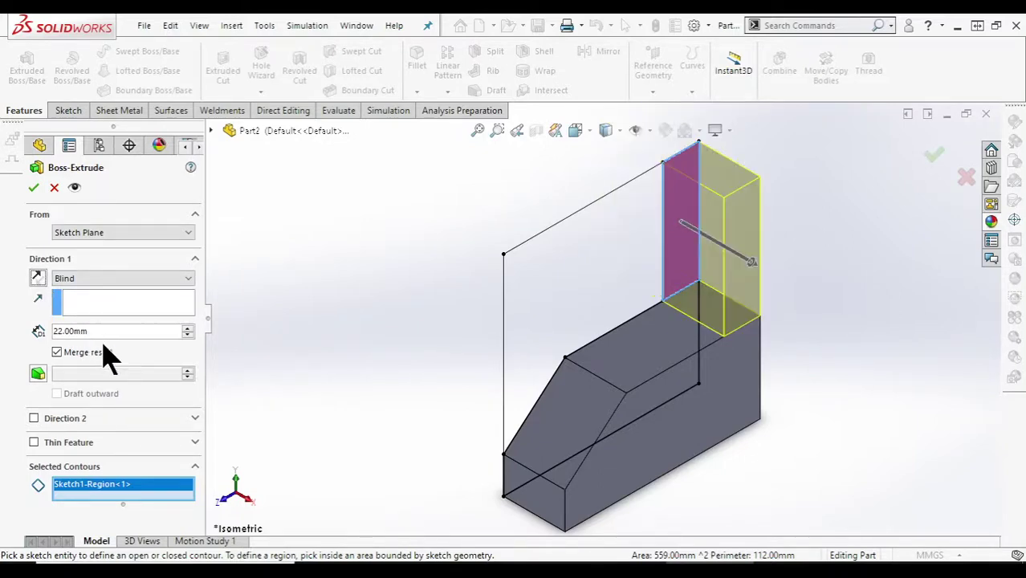
End the upright extrusion Up To Vertex at the base block's top edge, creating Boss-Extrude2.
left_click(157, 279)
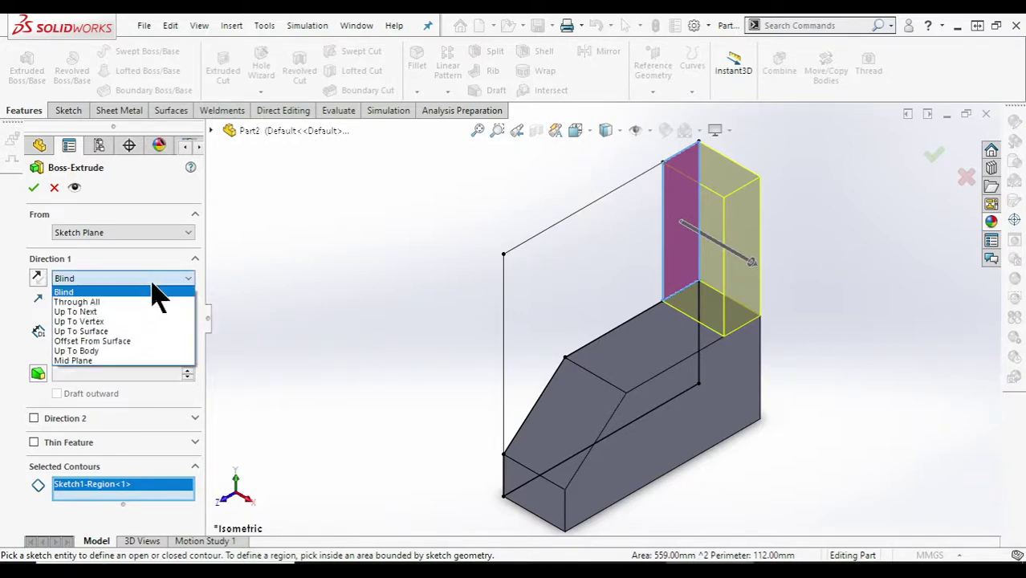
left_click(153, 311)
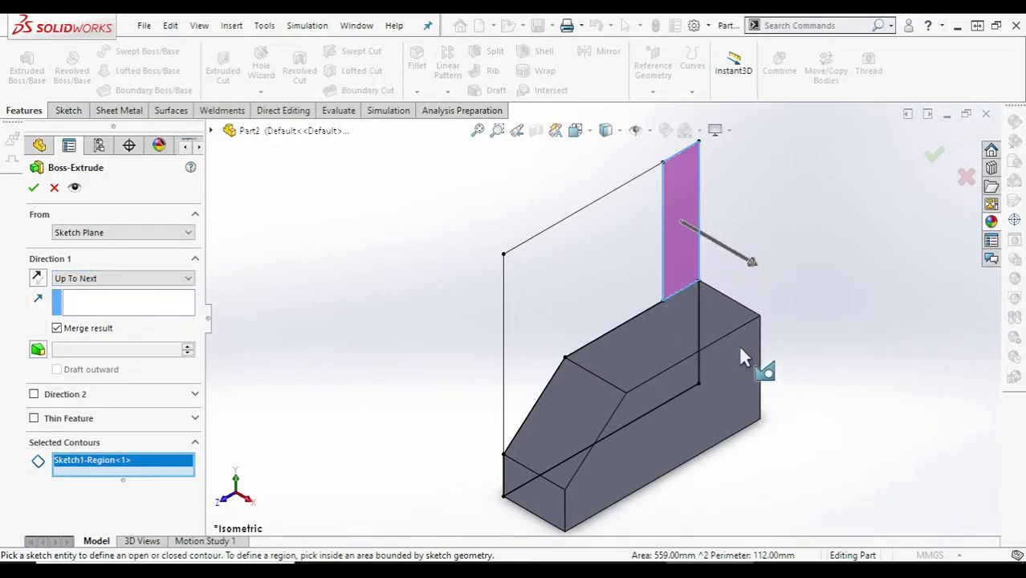
left_click(119, 279)
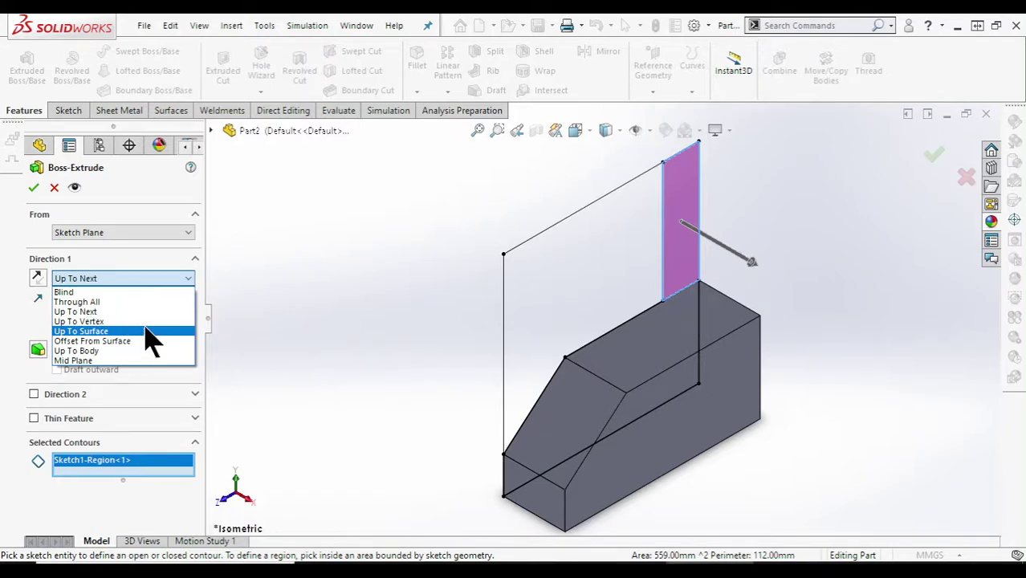
left_click(120, 322)
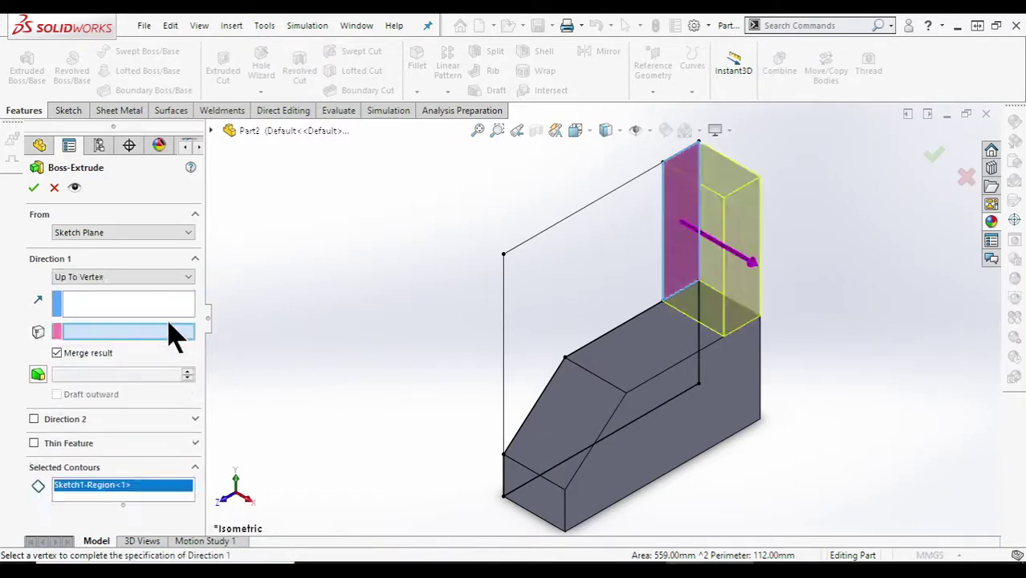
left_click(720, 346)
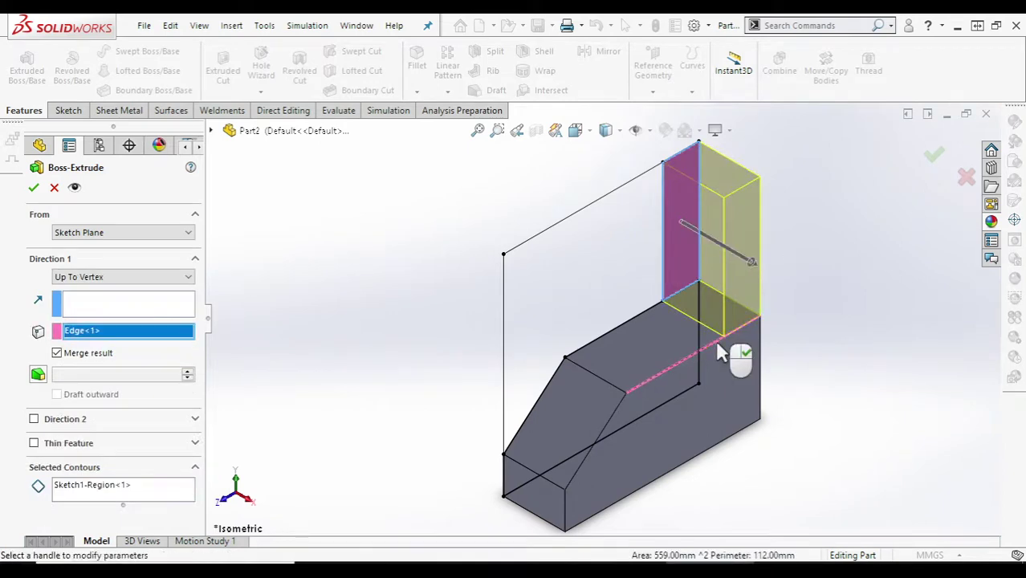
left_click(34, 187)
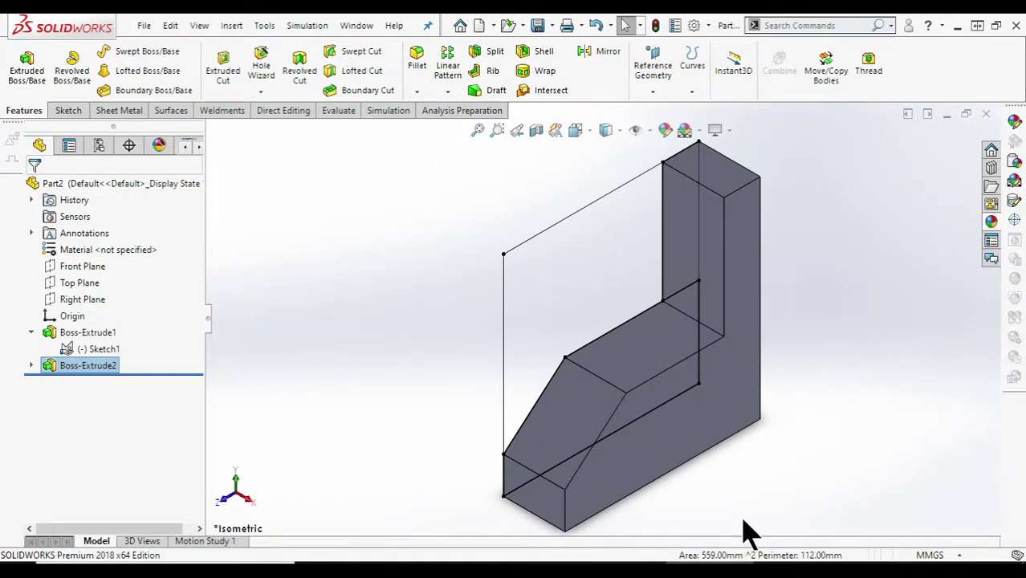
Start a third extrusion on Sketch1 with Thin Feature off and the default contour removed.
key("alt+Tab")
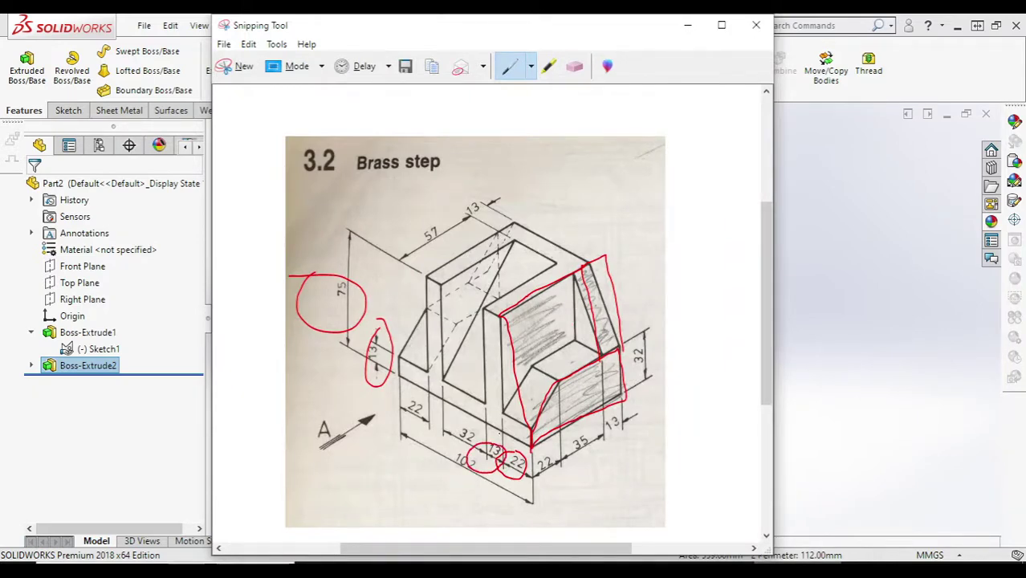
left_click(688, 26)
left_click(27, 69)
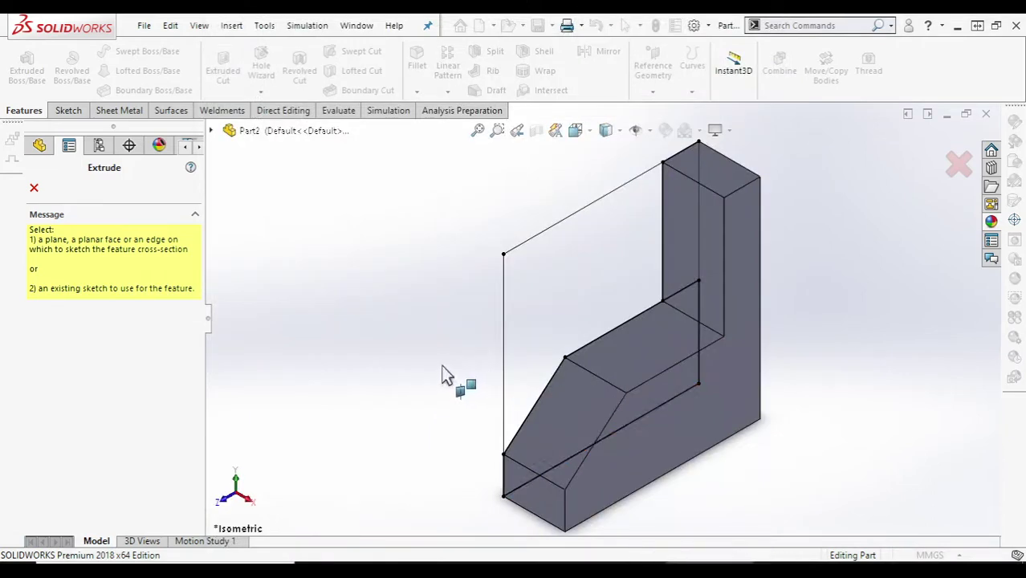
middle_click_drag(445, 367, 615, 350)
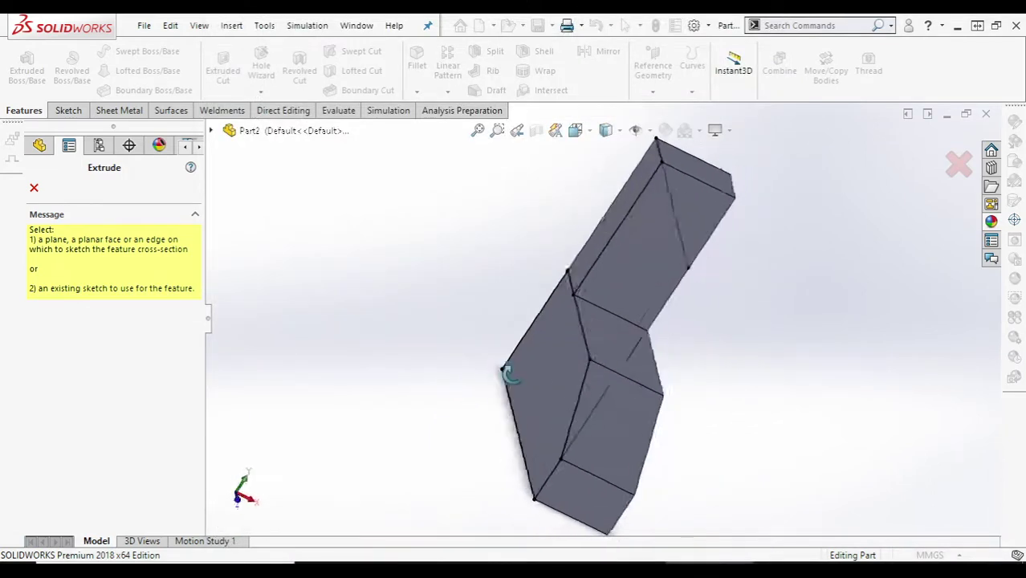
left_click(717, 264)
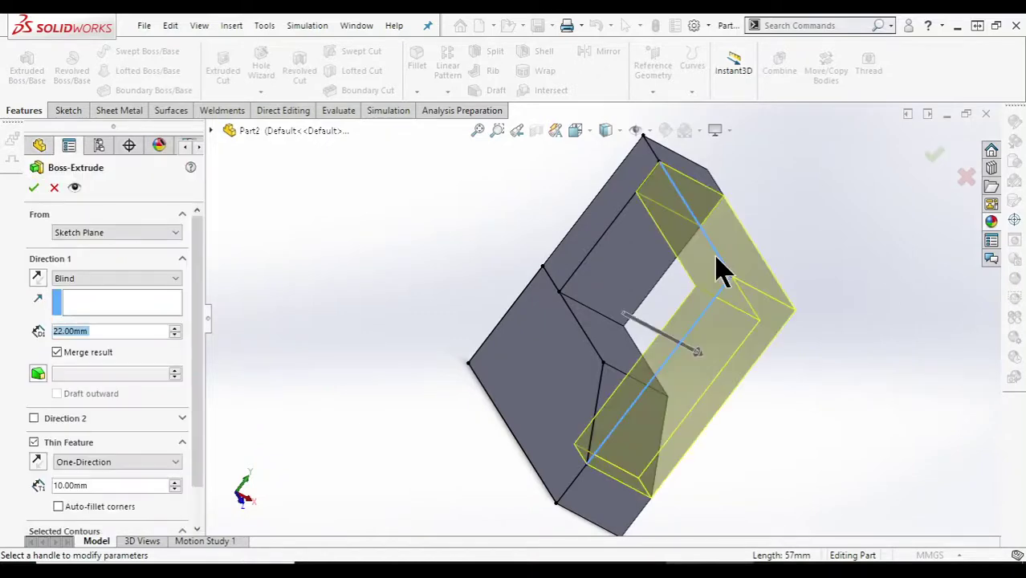
left_click(34, 442)
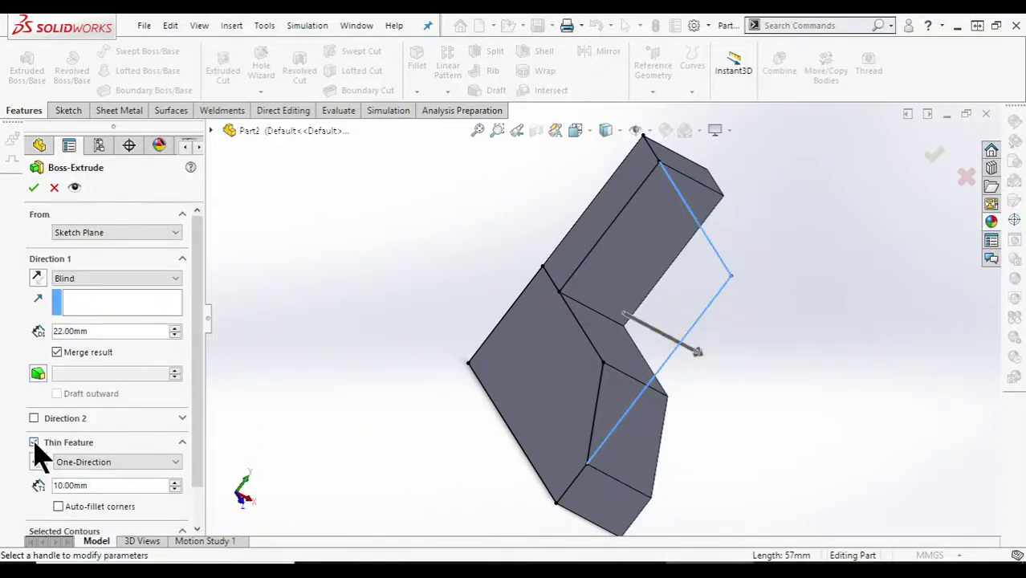
left_click(129, 491)
right_click(128, 491)
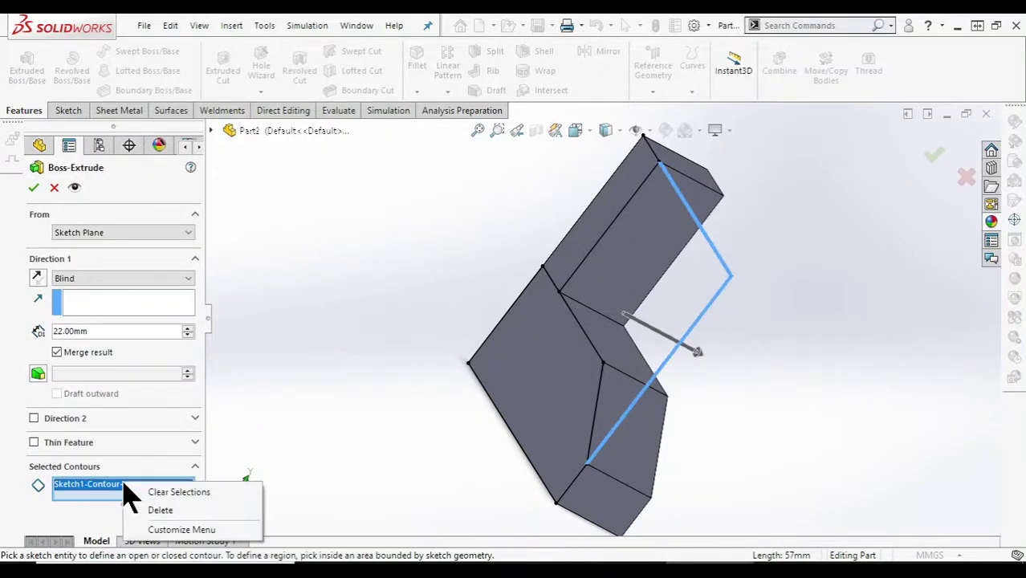
left_click(148, 514)
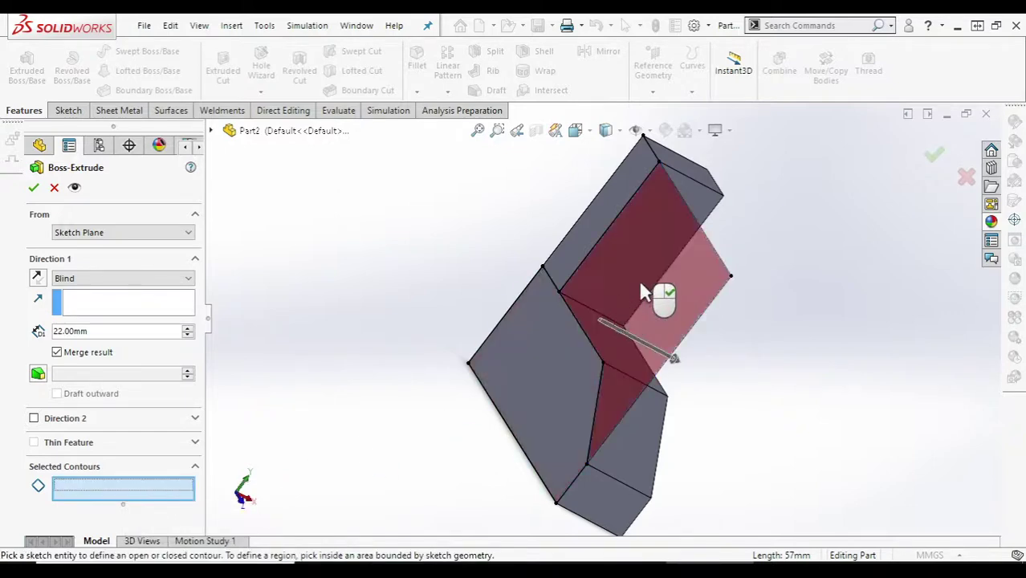
Select three Sketch1 regions and flip the extrusion to the part's other side.
left_click(660, 294)
left_click(614, 224)
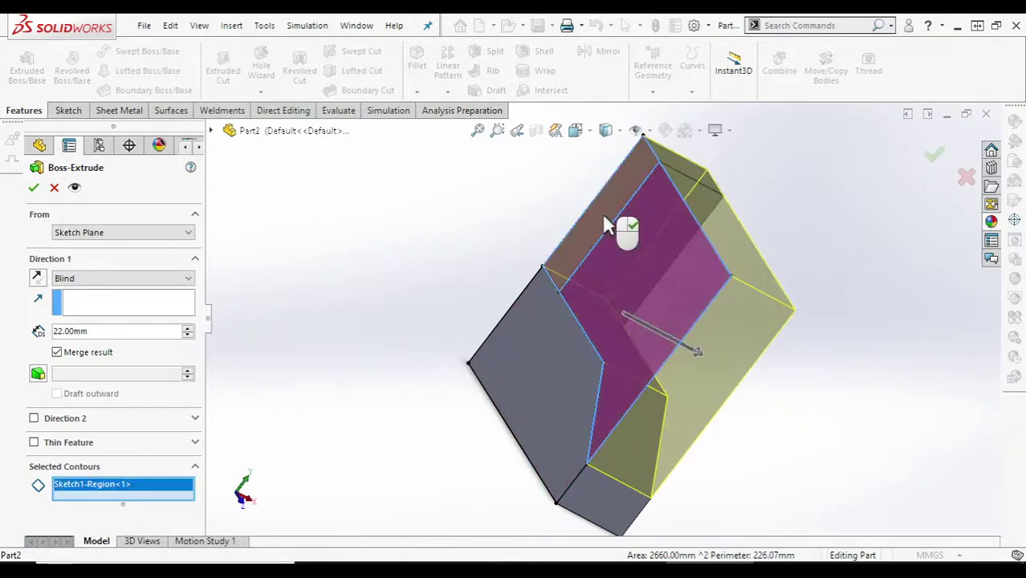
left_click(566, 365)
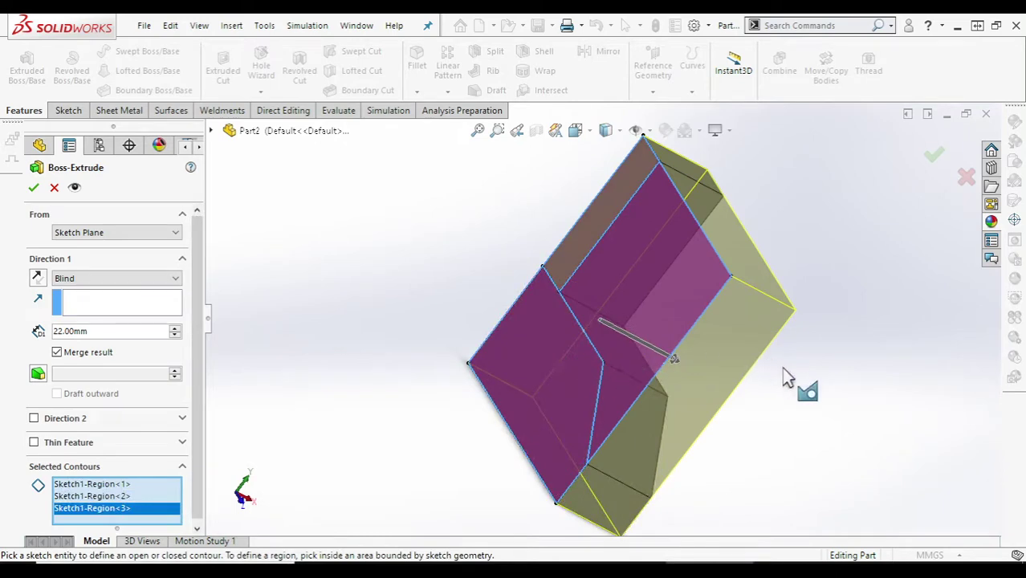
middle_click_drag(790, 384, 728, 377)
mouse_move(692, 369)
left_mouse_down()
mouse_move(554, 321)
mouse_move(538, 303)
left_mouse_up()
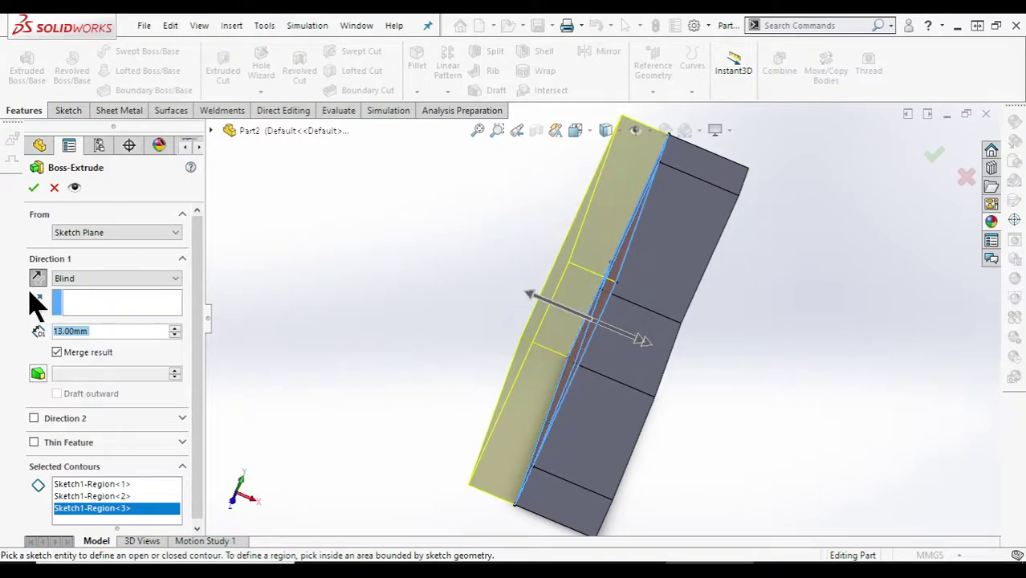
Set the extrusion depth to 13 mm and confirm Boss-Extrude3.
left_click(803, 572)
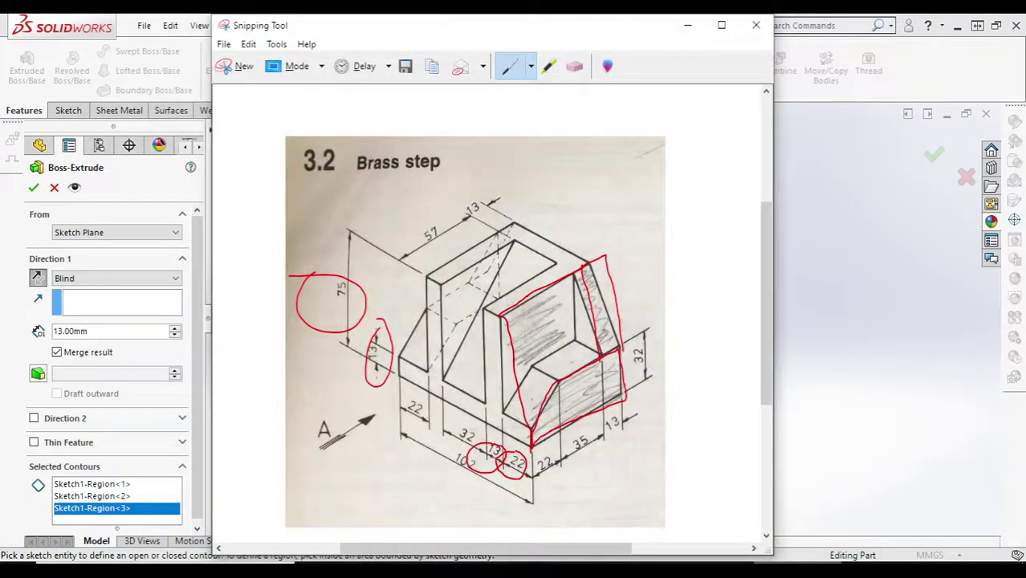
left_click(196, 445)
left_click(97, 331)
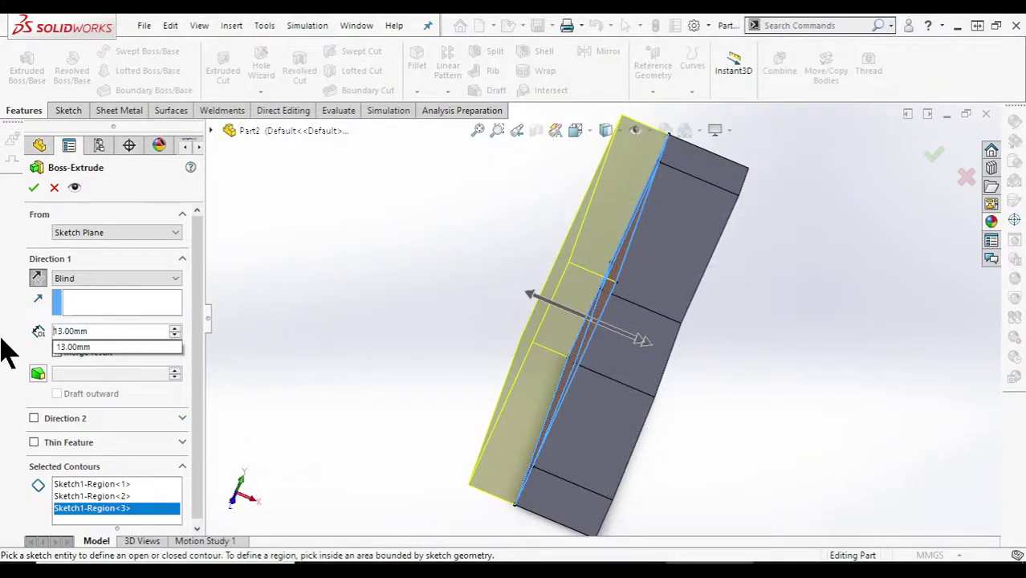
left_click_drag(110, 331, 36, 344)
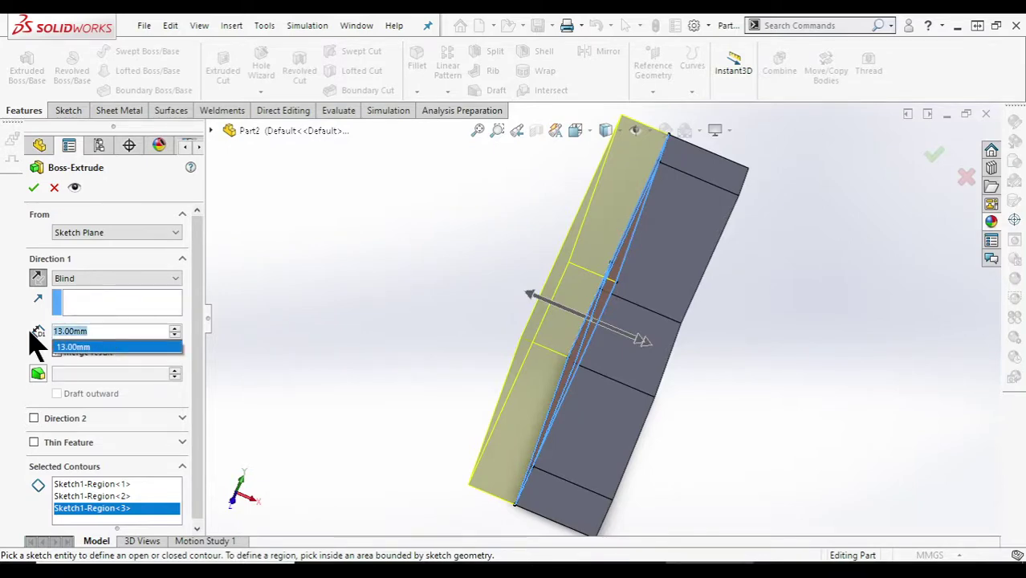
type("13")
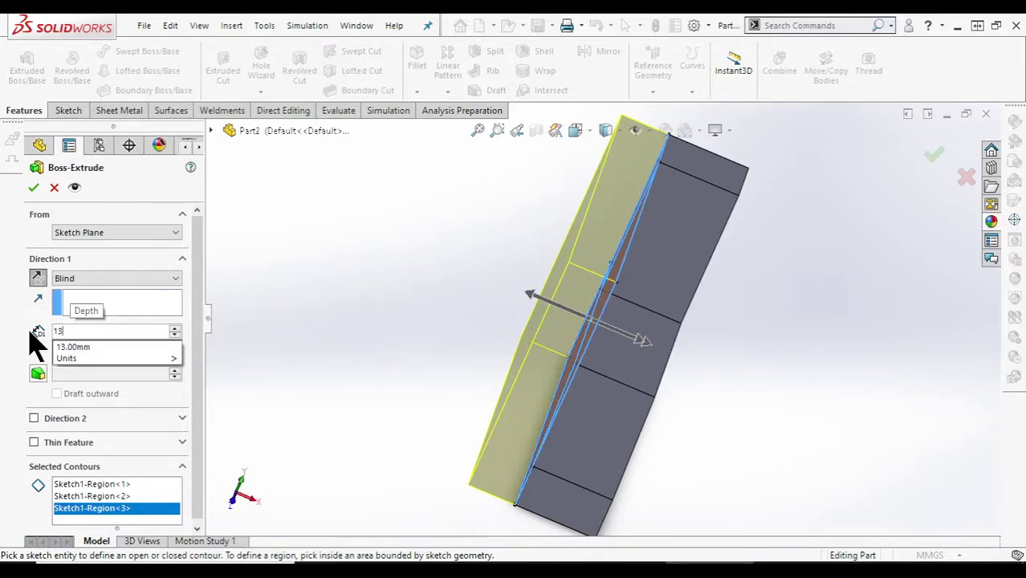
key("Return")
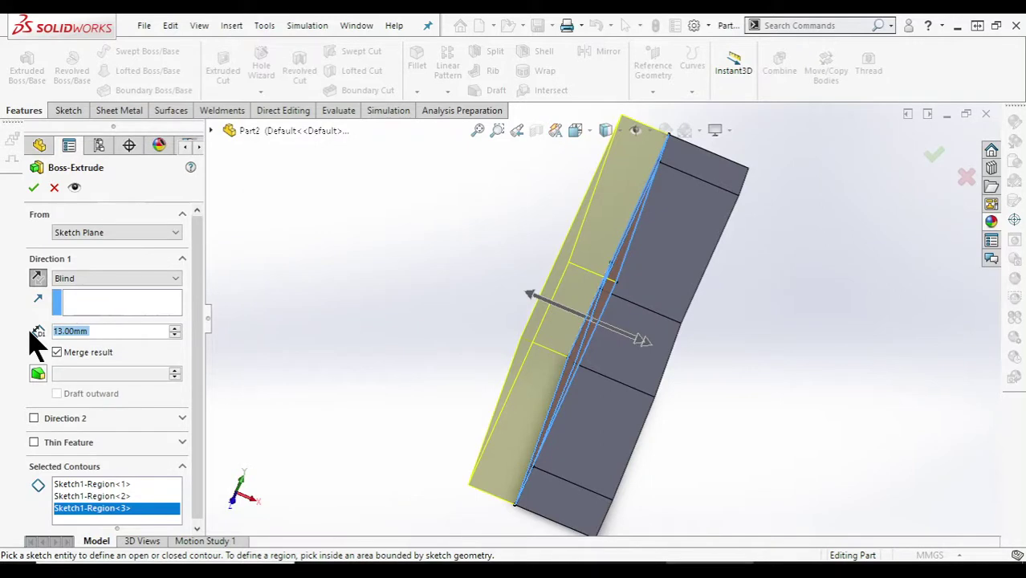
left_click(33, 187)
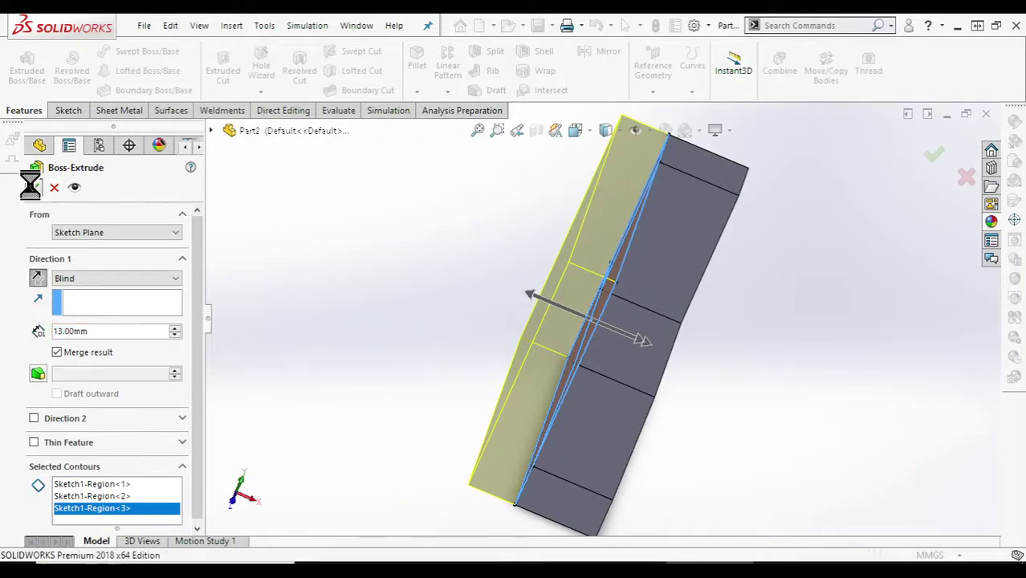
mouse_move(408, 264)
middle_mouse_down()
mouse_move(368, 210)
mouse_move(389, 206)
middle_mouse_up()
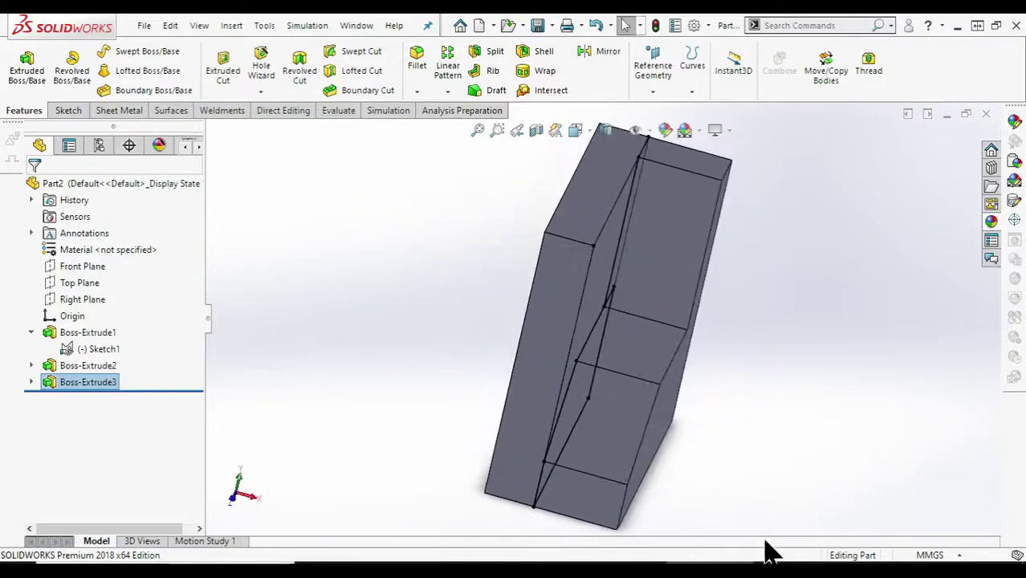
key("alt+Tab")
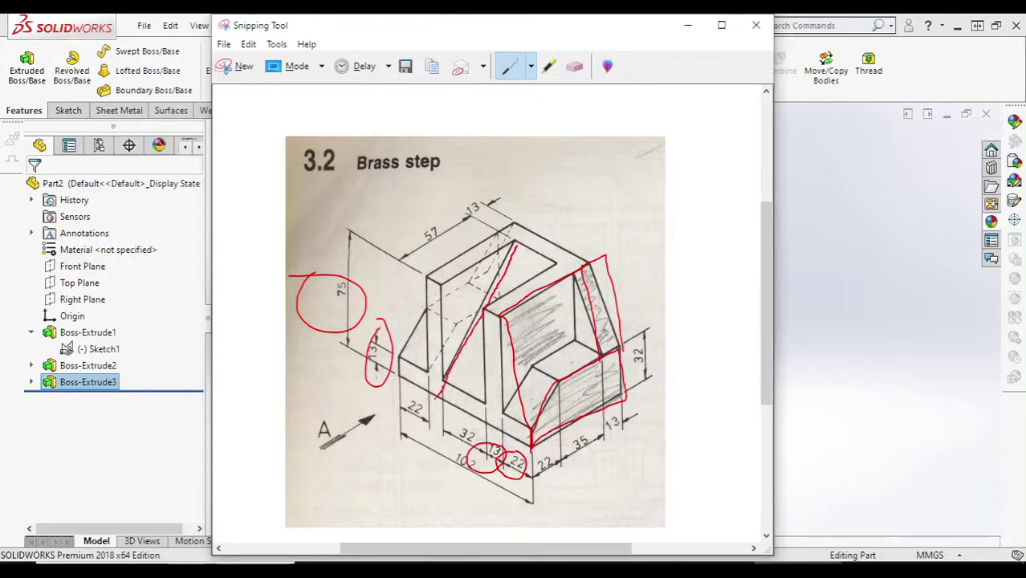
left_click(687, 25)
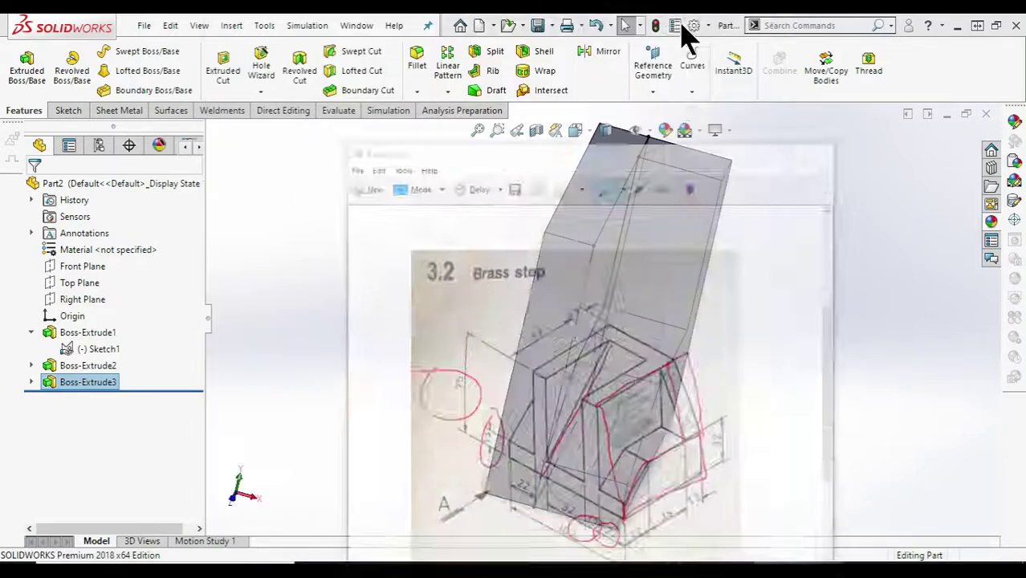
middle_click_drag(382, 235, 423, 243)
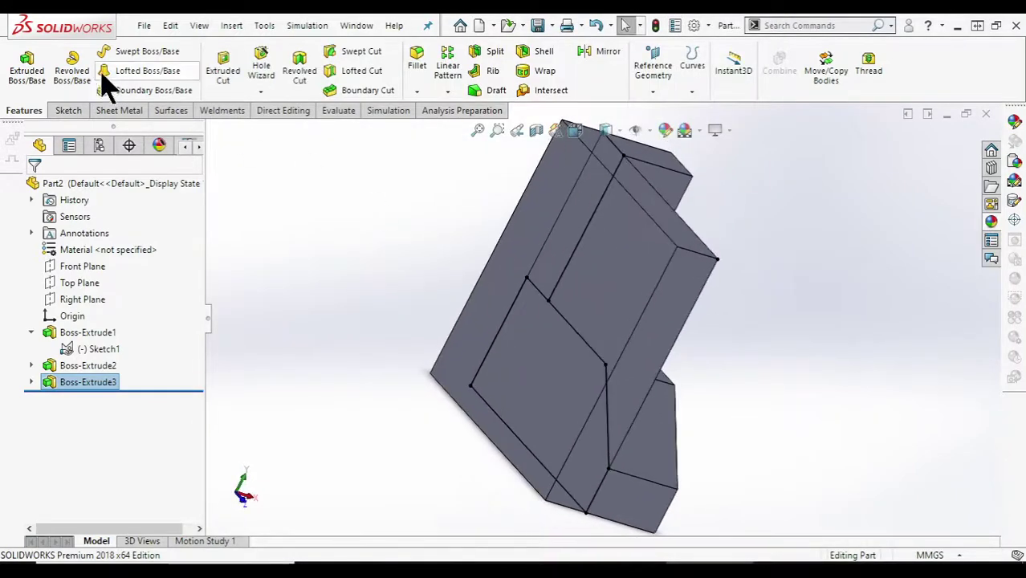
Start a new sketch, Sketch2, on the part's side face.
left_click(79, 113)
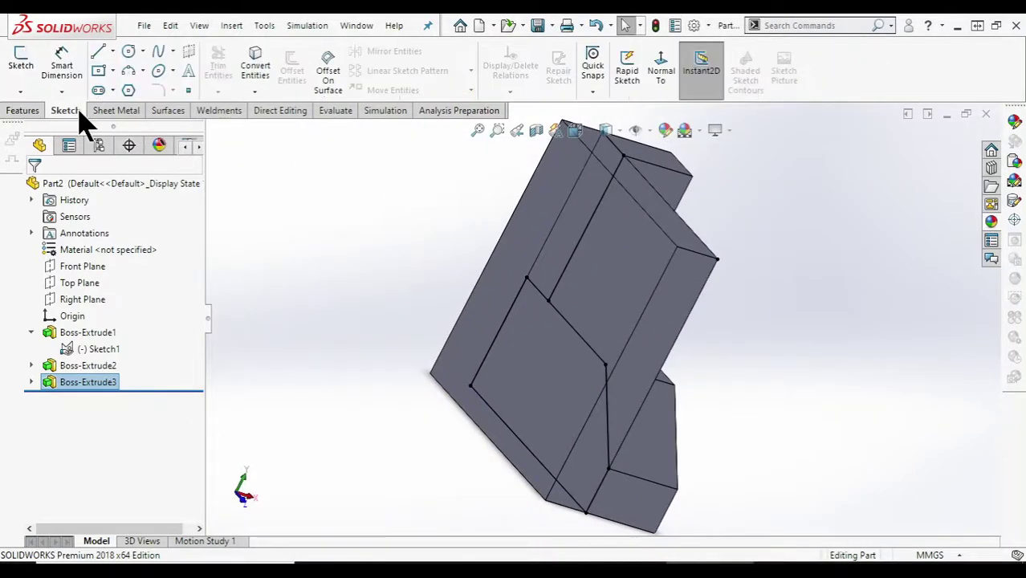
left_click(20, 61)
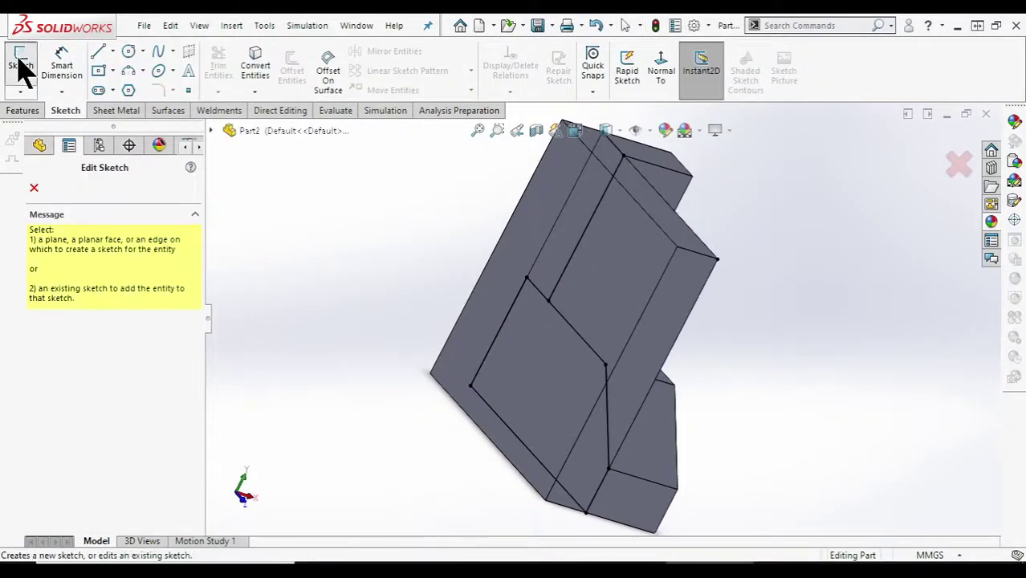
left_click(613, 243)
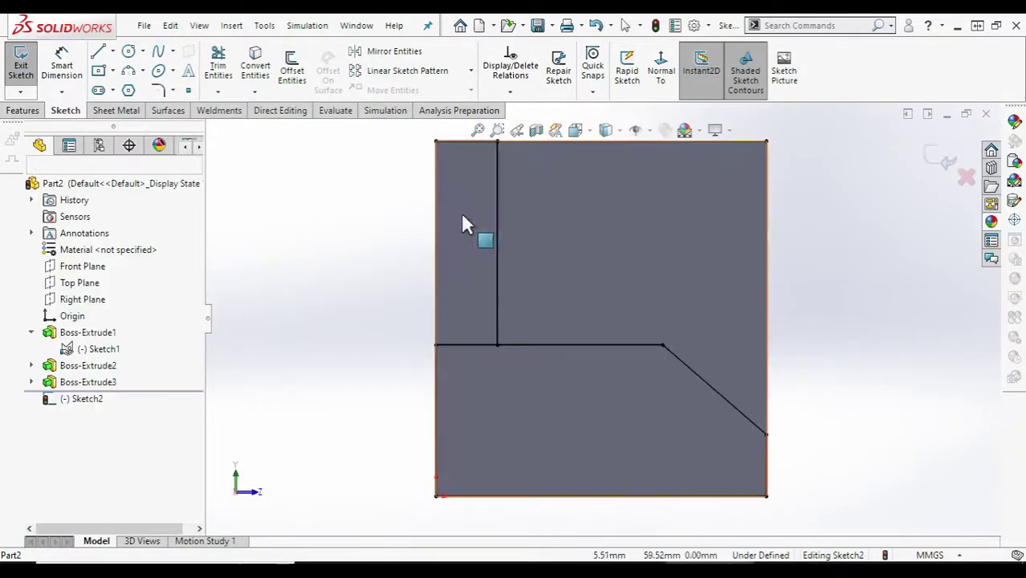
Draw a diagonal line from the upright's top corner down to the chamfer's lower end.
left_click(98, 52)
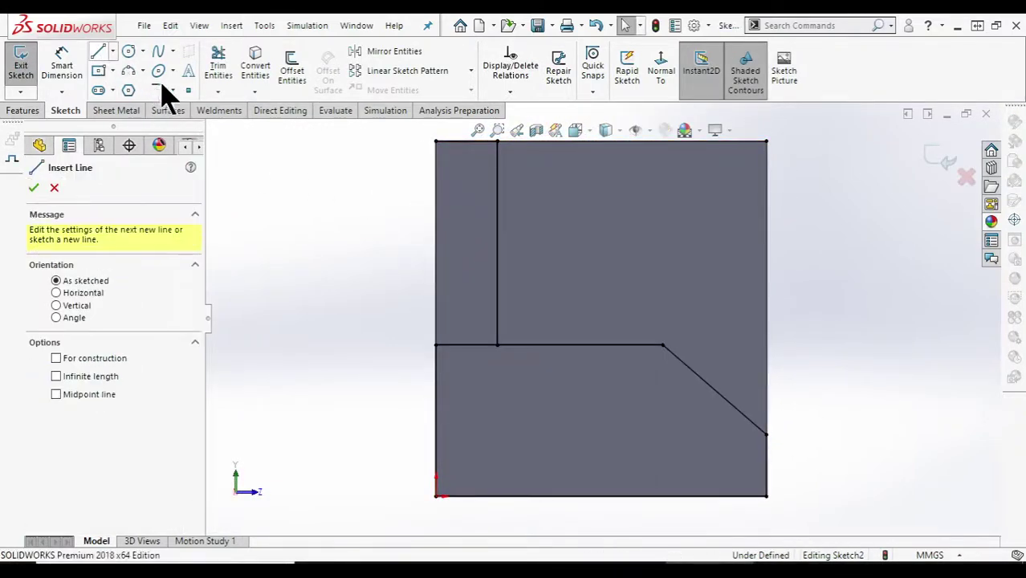
left_click(497, 142)
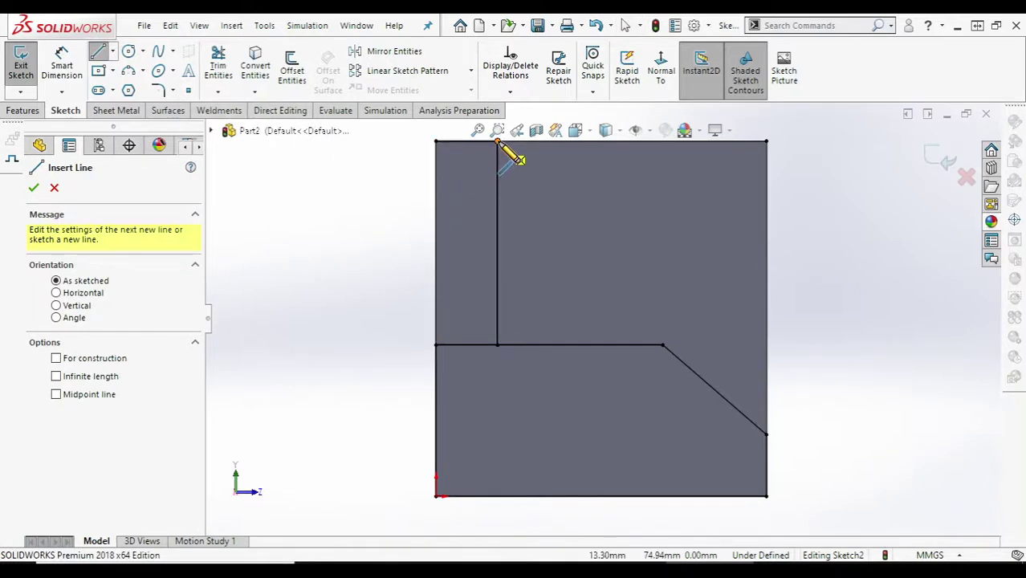
left_click(498, 142)
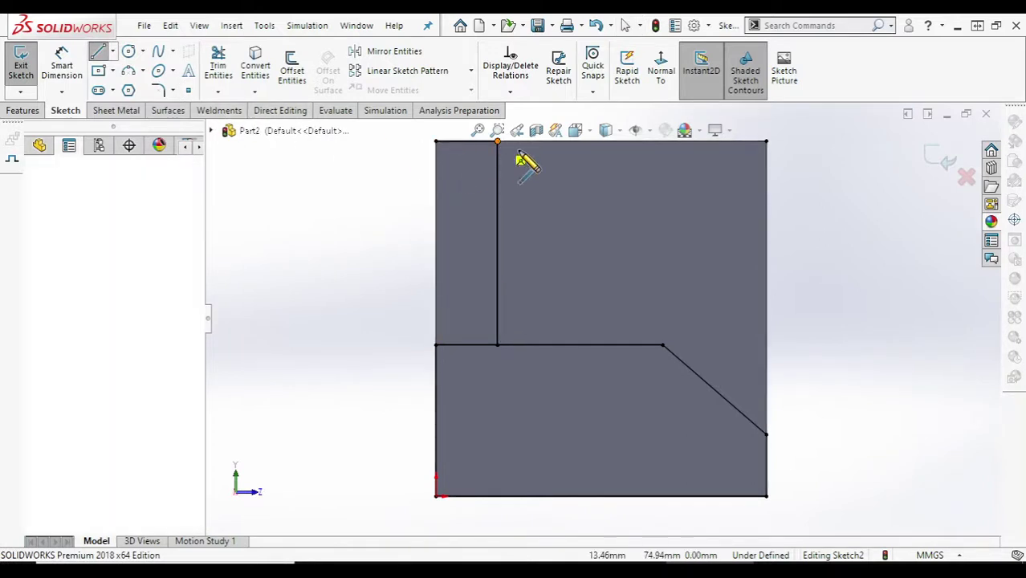
left_click(766, 433)
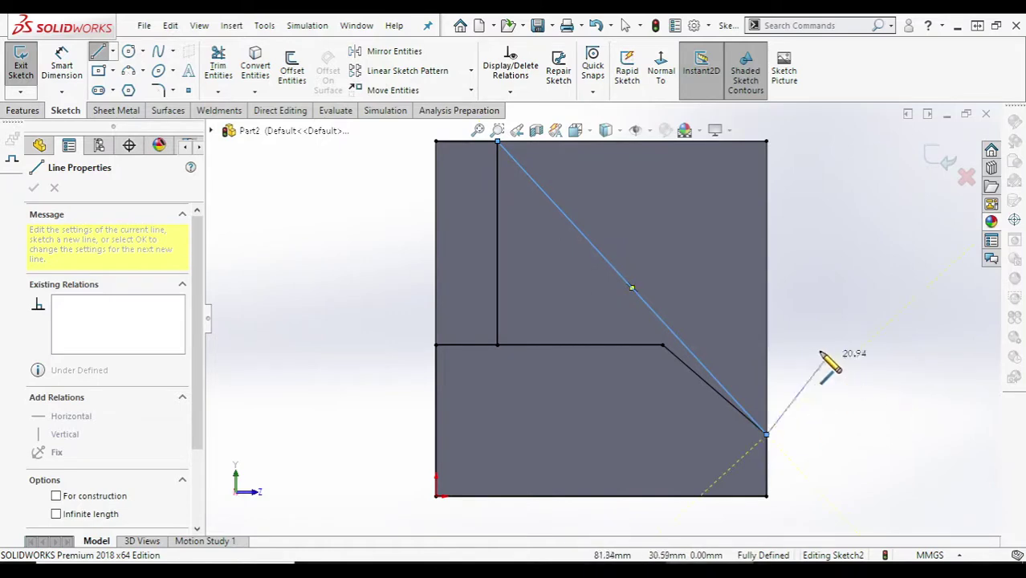
right_click(841, 264)
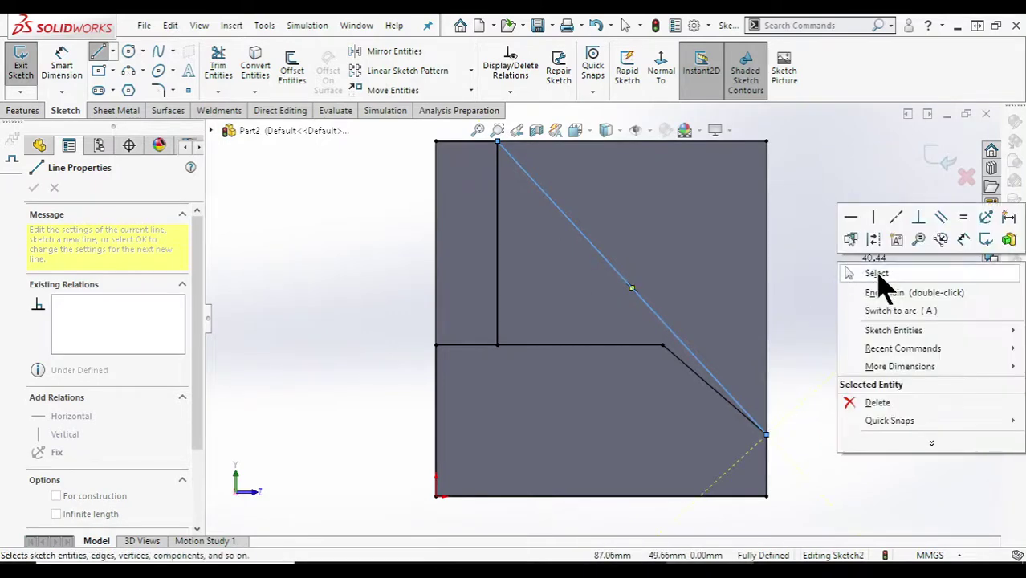
left_click(878, 274)
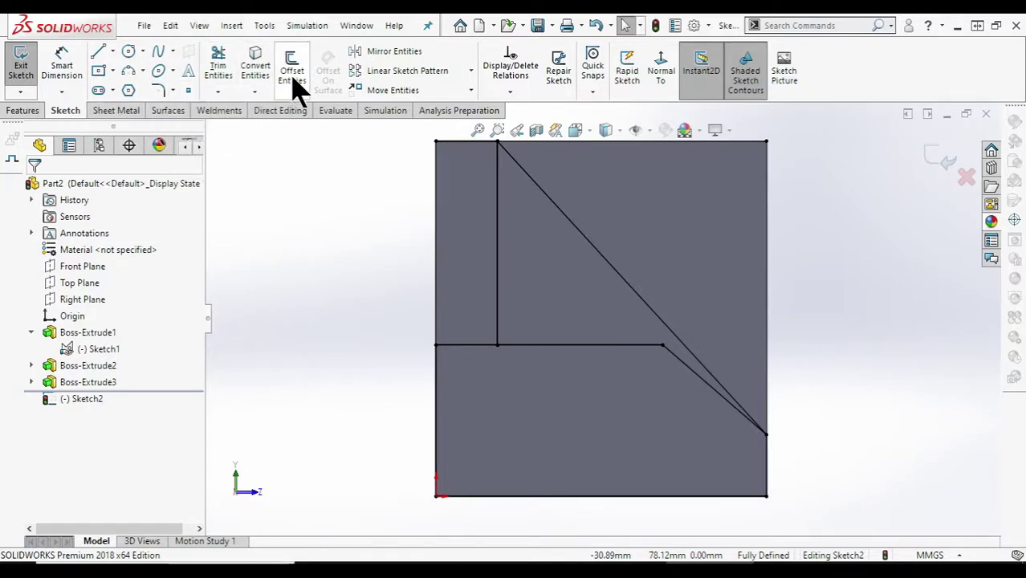
Convert the face's left, upper, lower-left, bottom and right edges into Sketch2 lines.
left_click(250, 68)
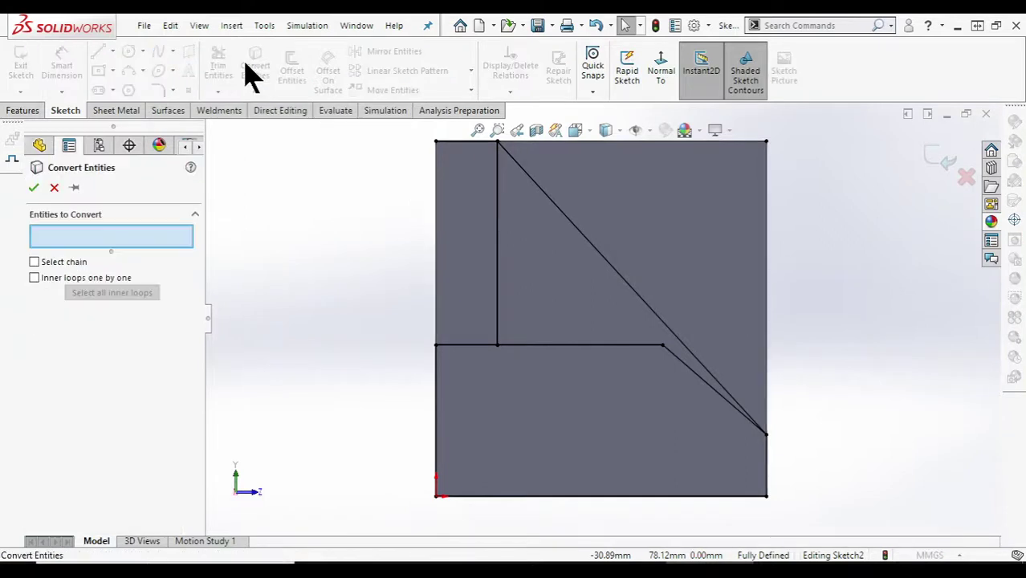
left_click(440, 200)
scroll(462, 216, "down", 1)
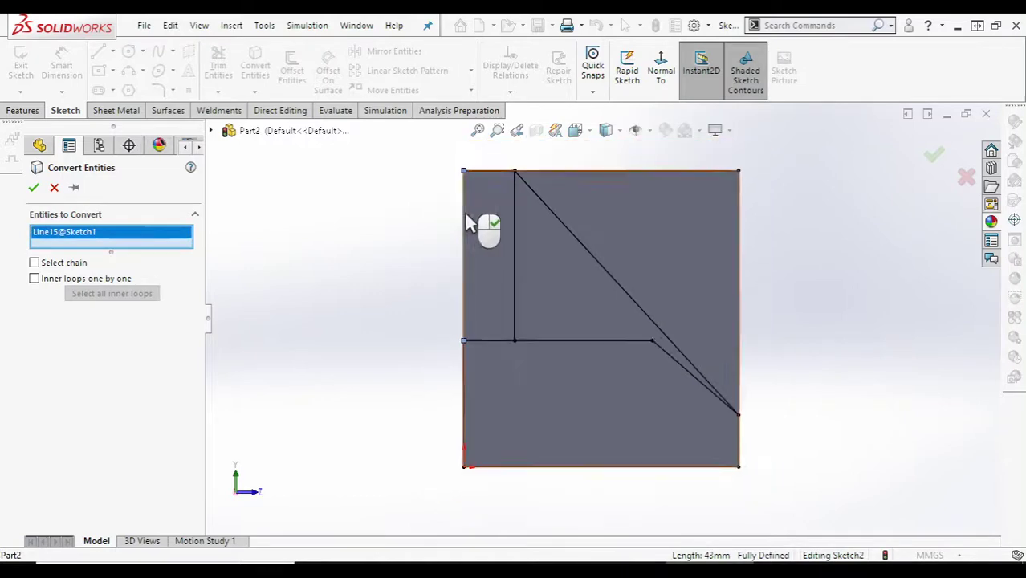
scroll(486, 213, "down", 1)
left_click(511, 195)
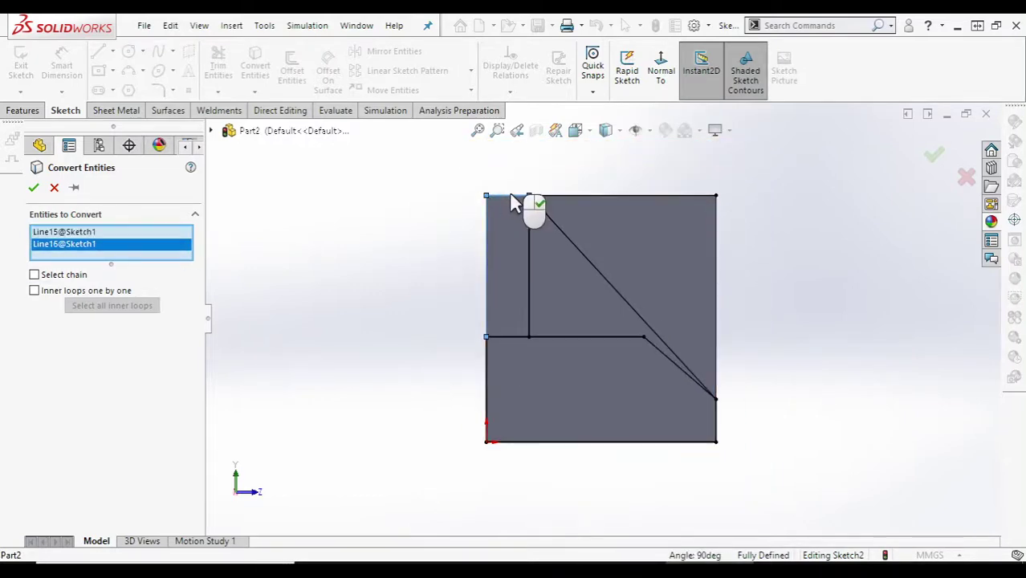
left_click(487, 387)
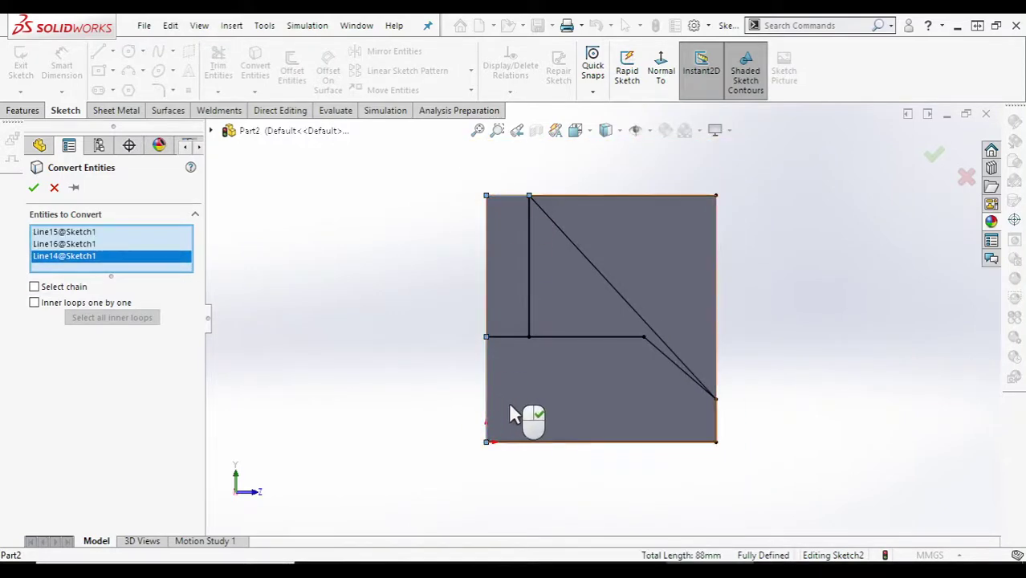
left_click(544, 442)
left_click(715, 421)
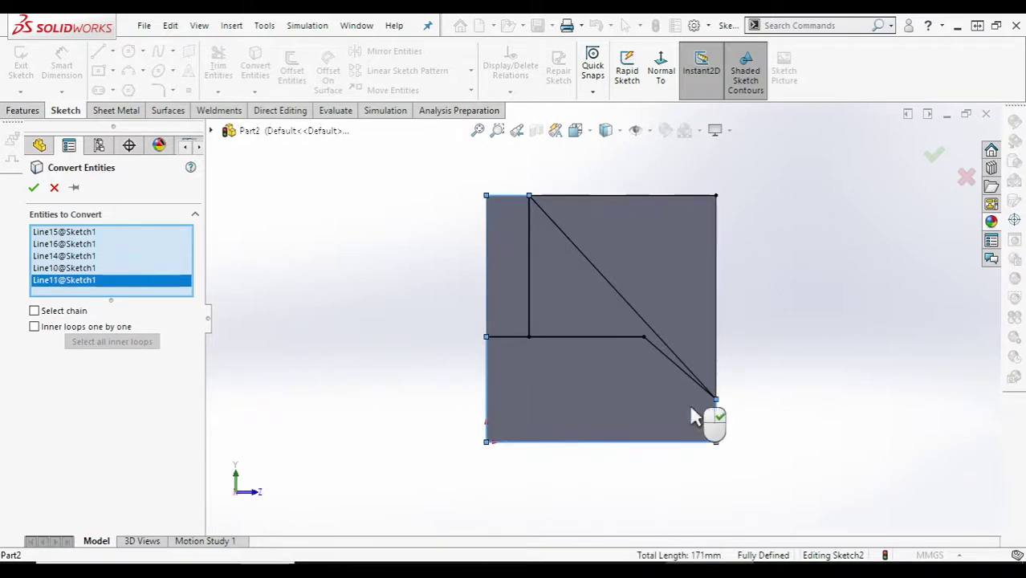
left_click(34, 188)
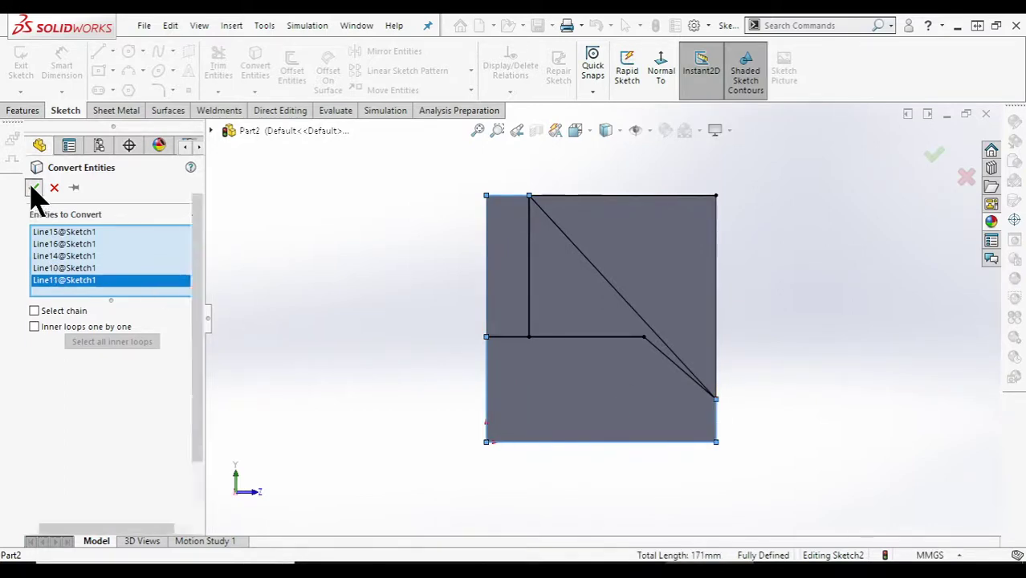
mouse_move(393, 279)
middle_mouse_down()
mouse_move(357, 287)
mouse_move(357, 300)
middle_mouse_up()
Extrude Sketch2 to a depth of 32/2 (16 mm), creating Boss-Extrude4.
left_click(16, 111)
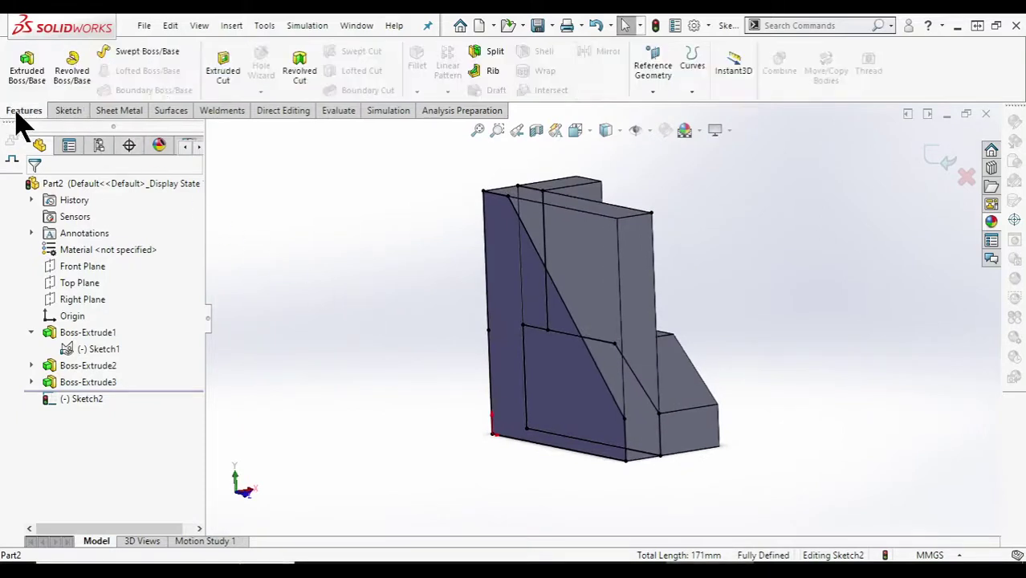
left_click(26, 68)
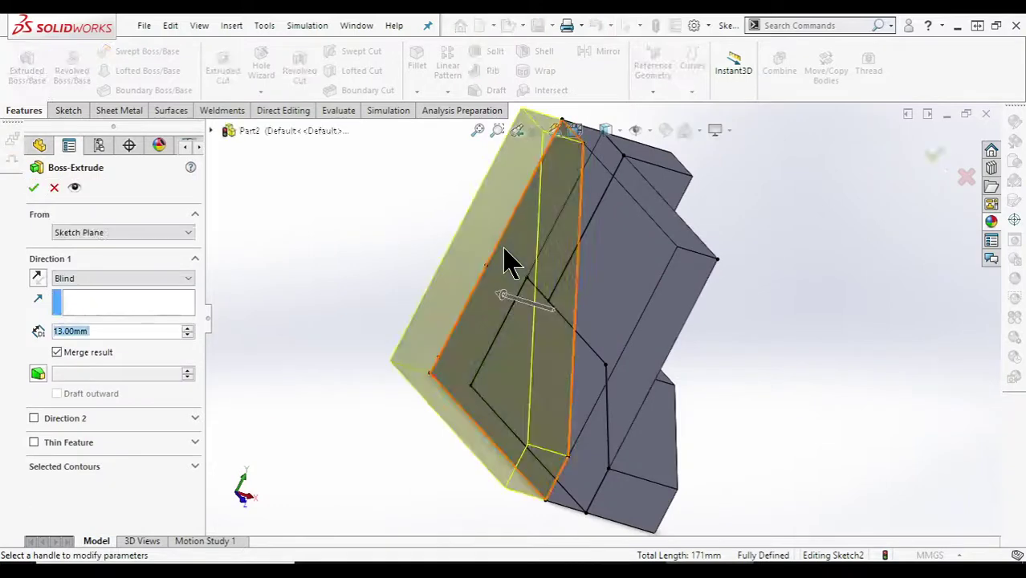
left_click(799, 572)
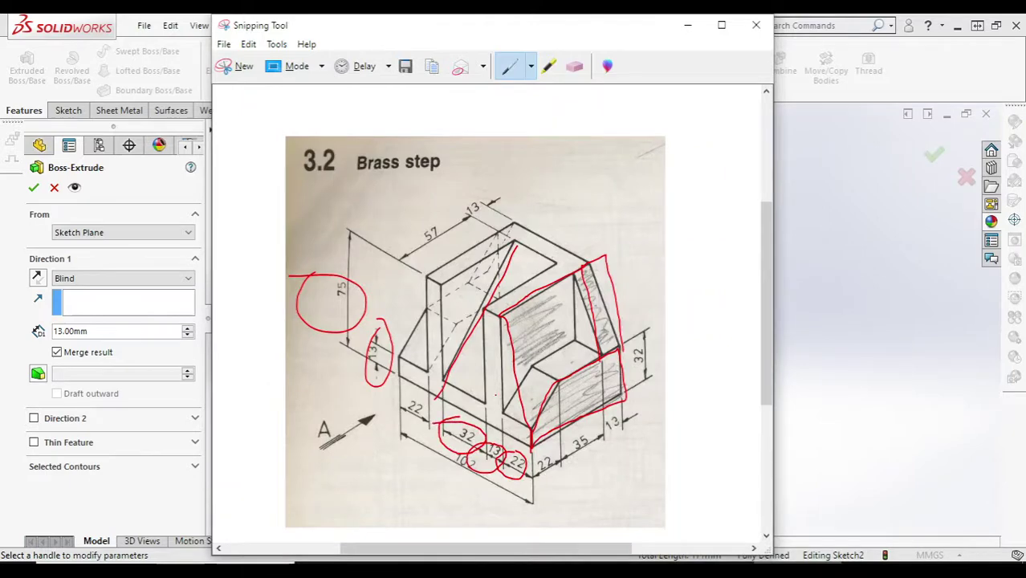
left_click(688, 26)
double_click(115, 329)
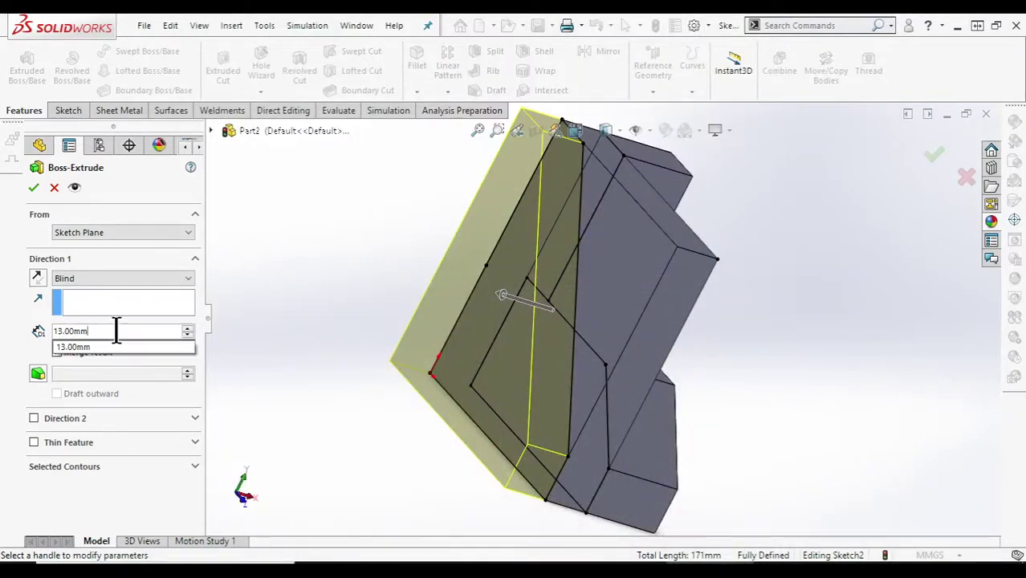
type("32")
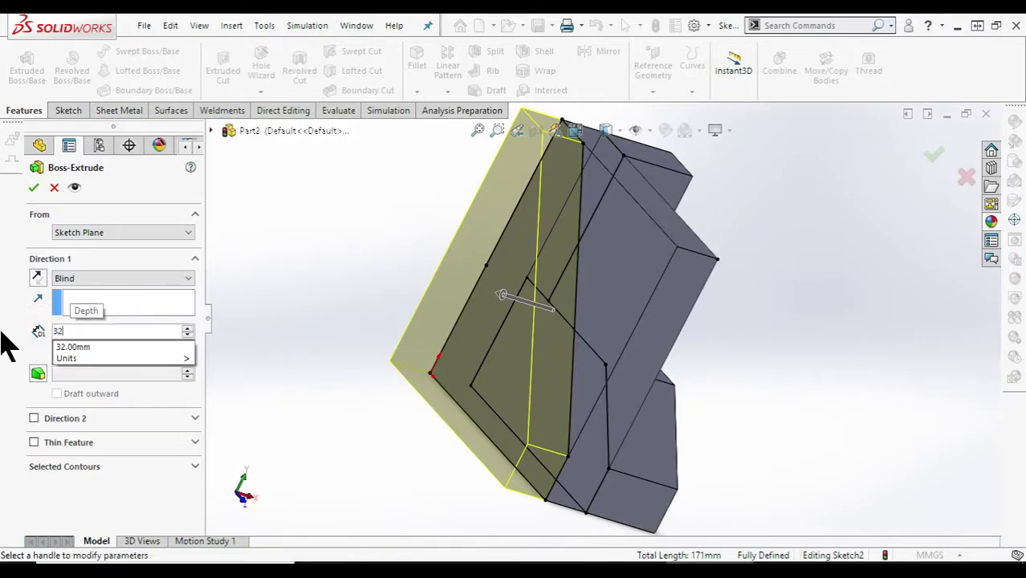
type("/2")
key("Return")
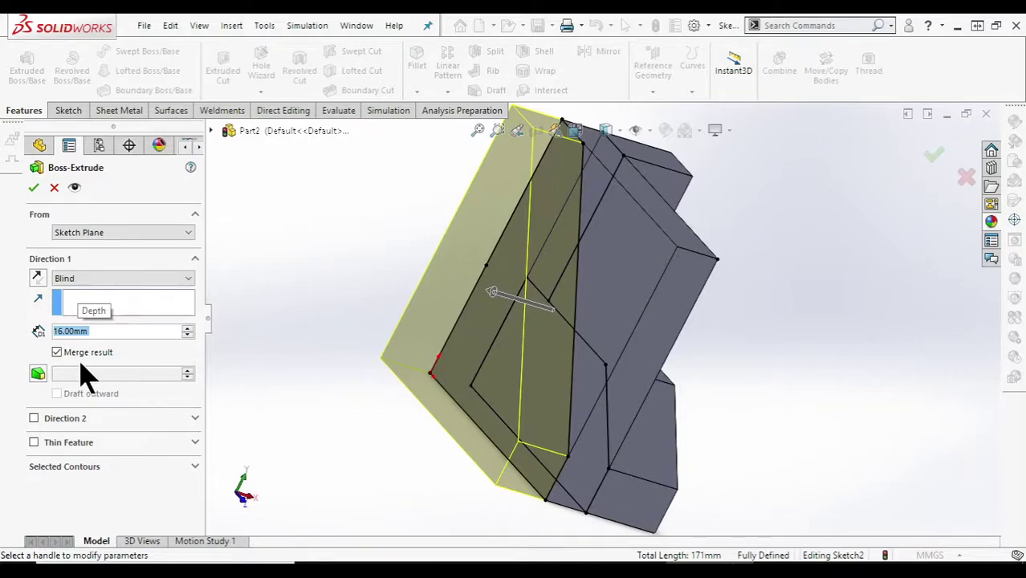
left_click(34, 188)
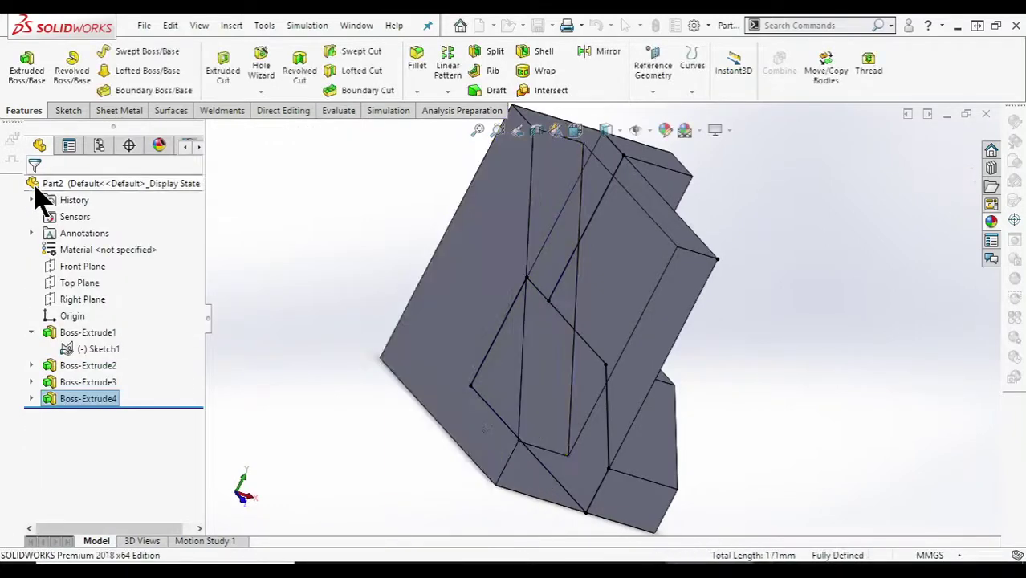
middle_click_drag(442, 305, 379, 298)
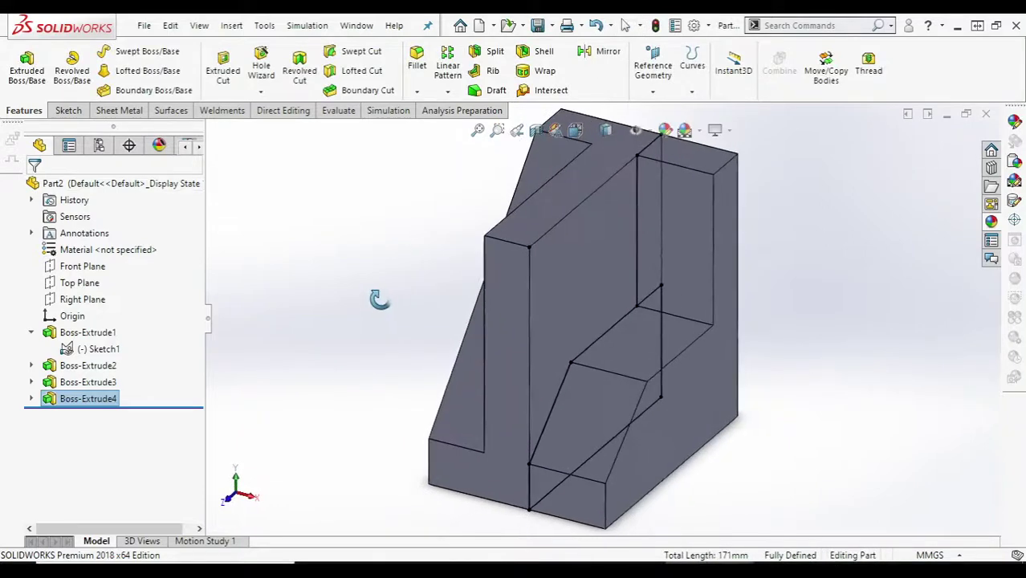
key("f")
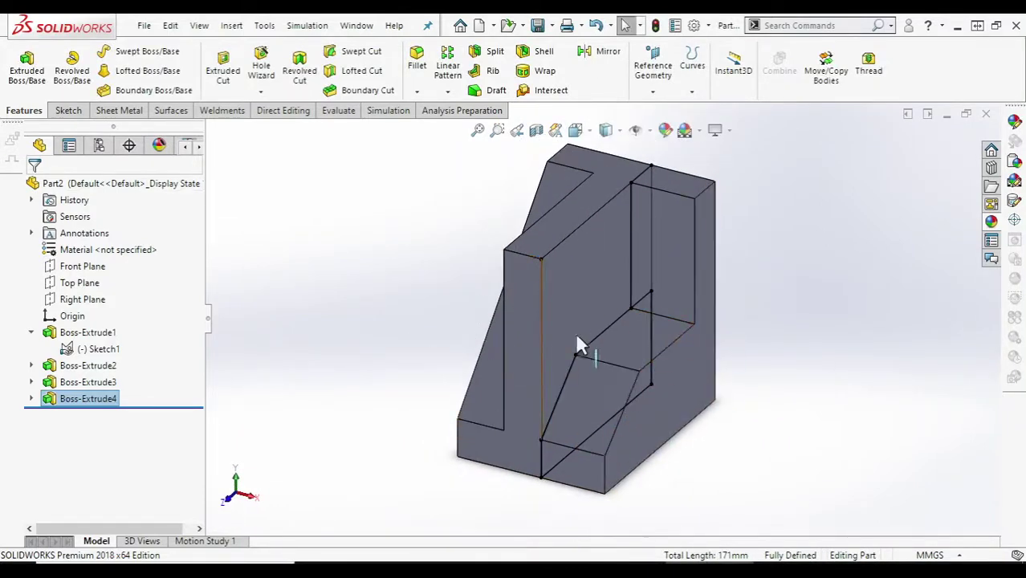
middle_click_drag(373, 317, 417, 269)
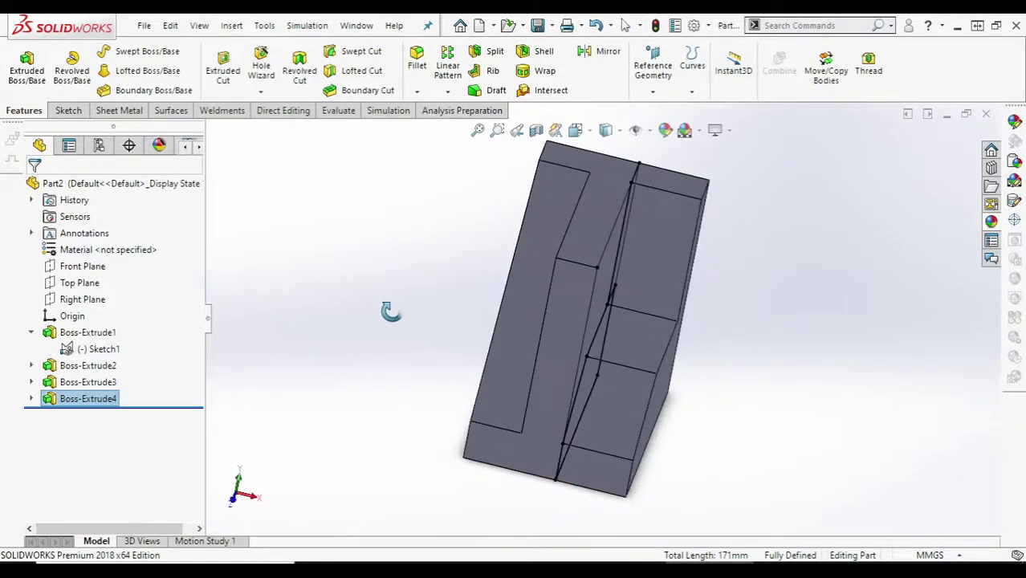
Start a Mirror, clear its preloaded list, and add Boss-Extrude1 through Boss-Extrude4 as features.
left_click(585, 50)
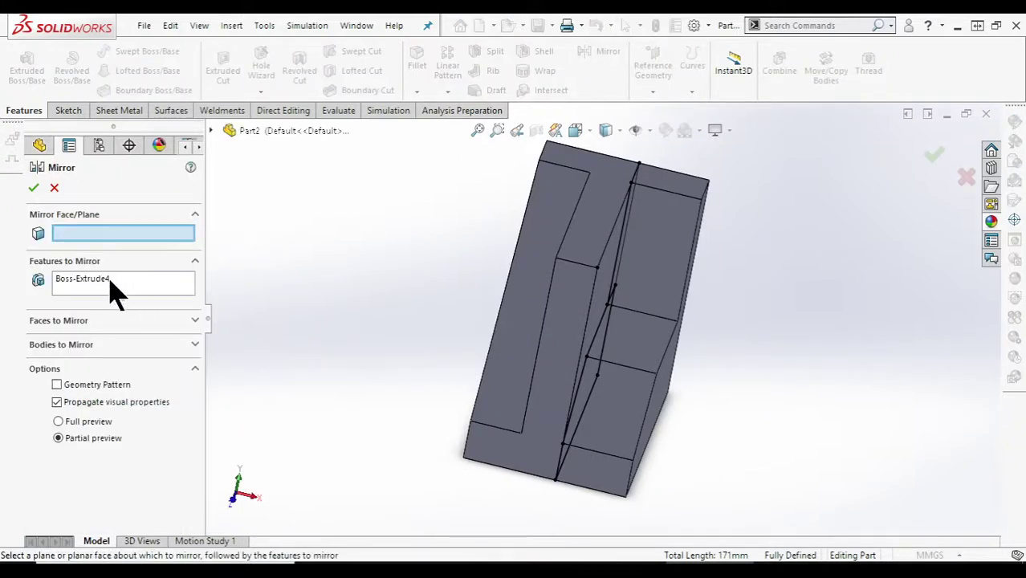
left_click(111, 283)
right_click(111, 283)
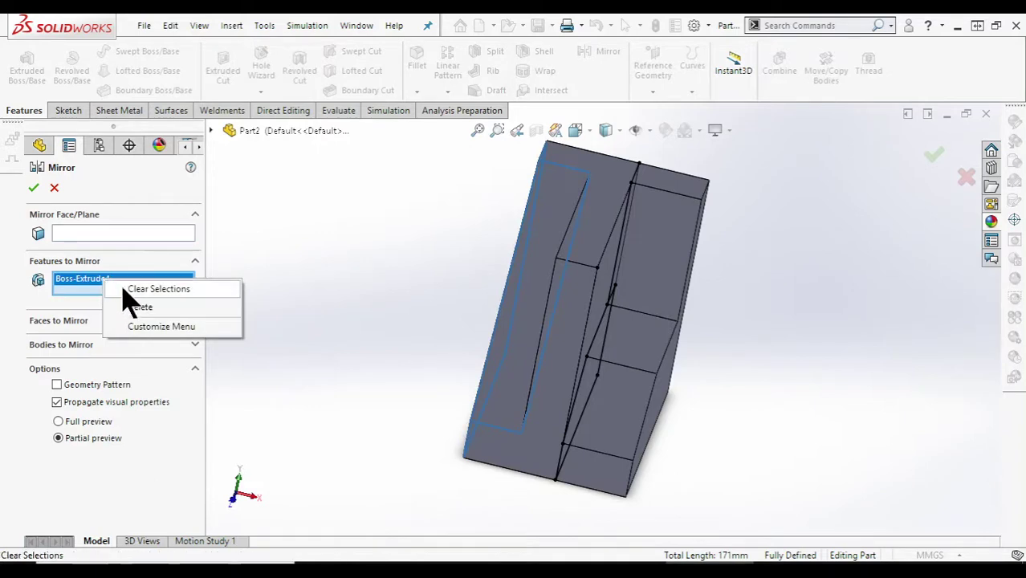
left_click(152, 289)
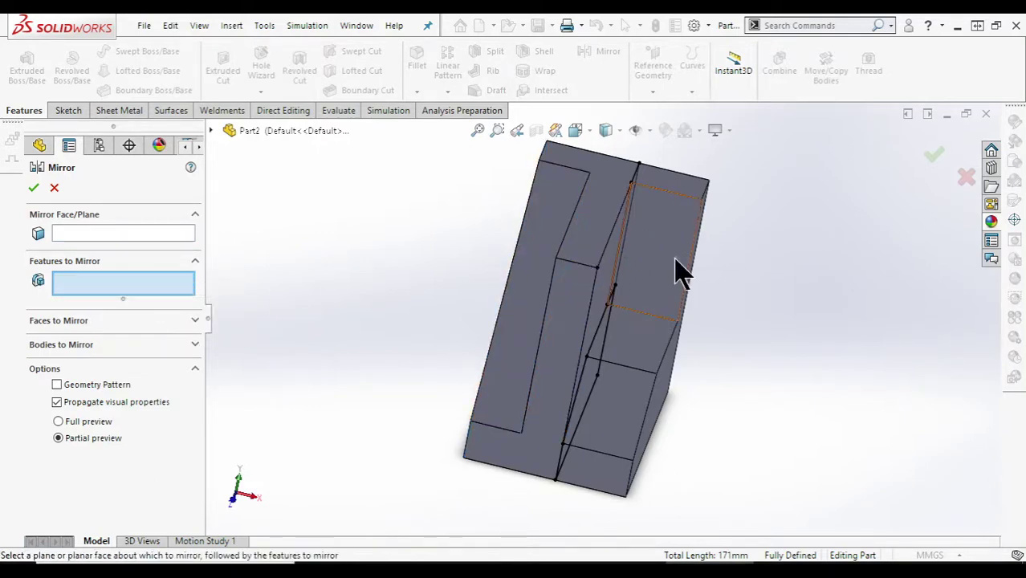
left_click(215, 133)
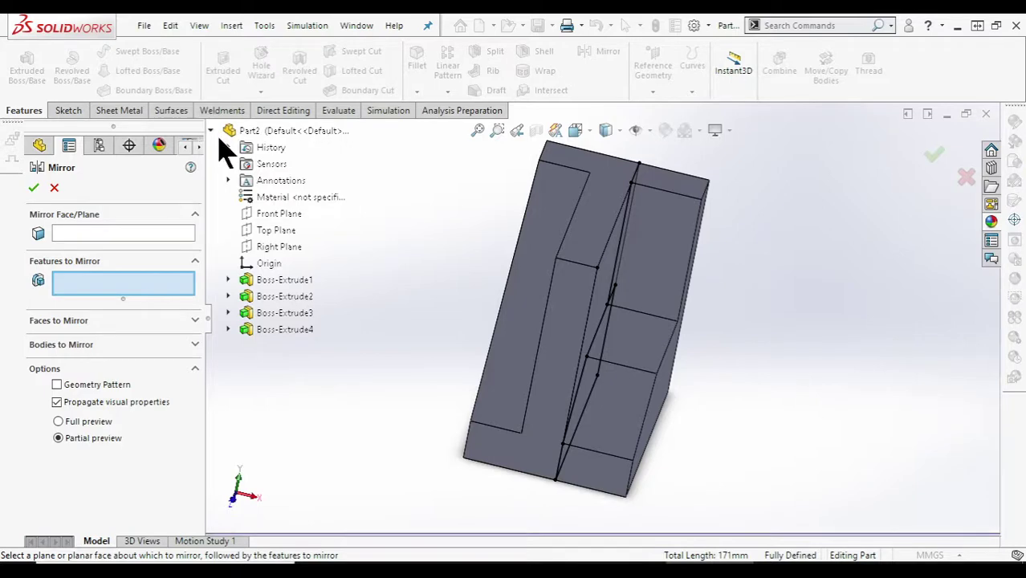
left_click(293, 294)
left_click(291, 296)
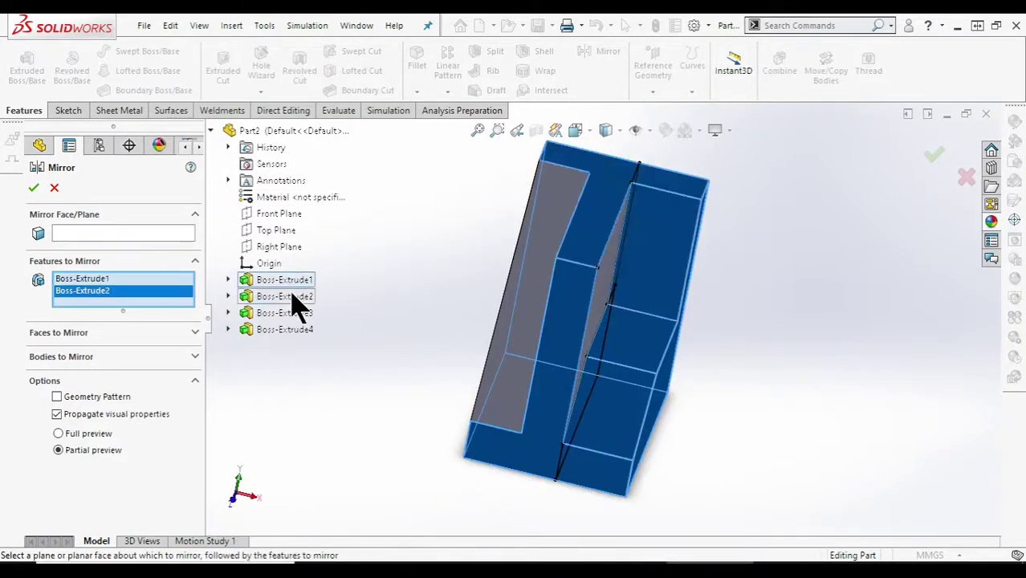
left_click(297, 313)
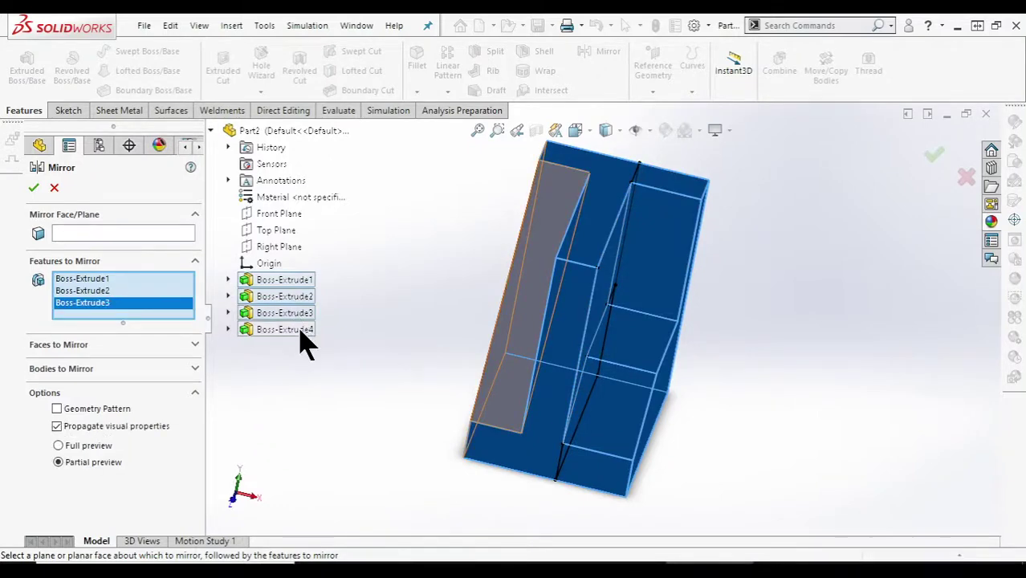
left_click(302, 331)
mouse_move(455, 245)
middle_mouse_down()
mouse_move(476, 230)
mouse_move(499, 236)
mouse_move(469, 241)
middle_mouse_up()
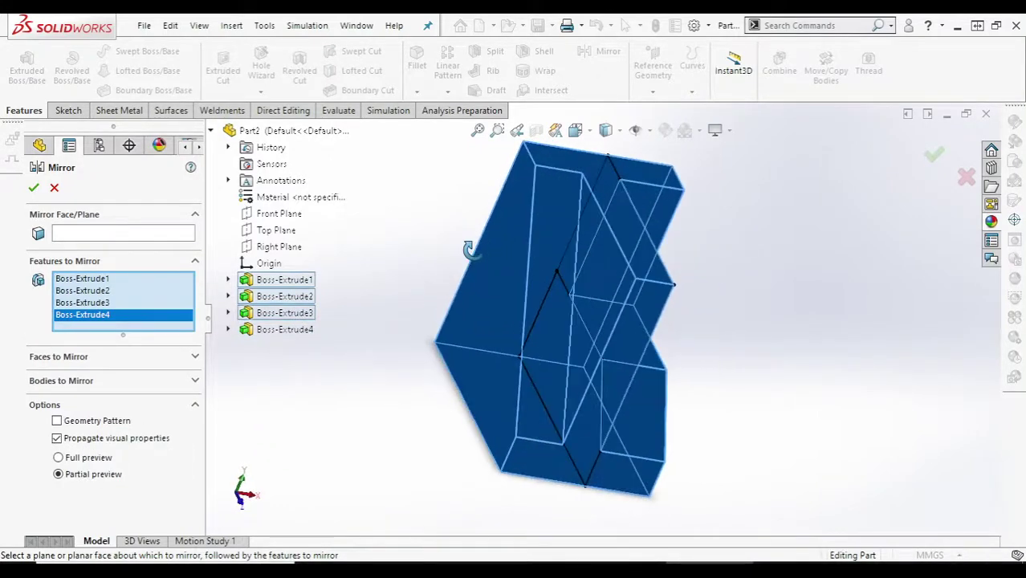
left_click(145, 235)
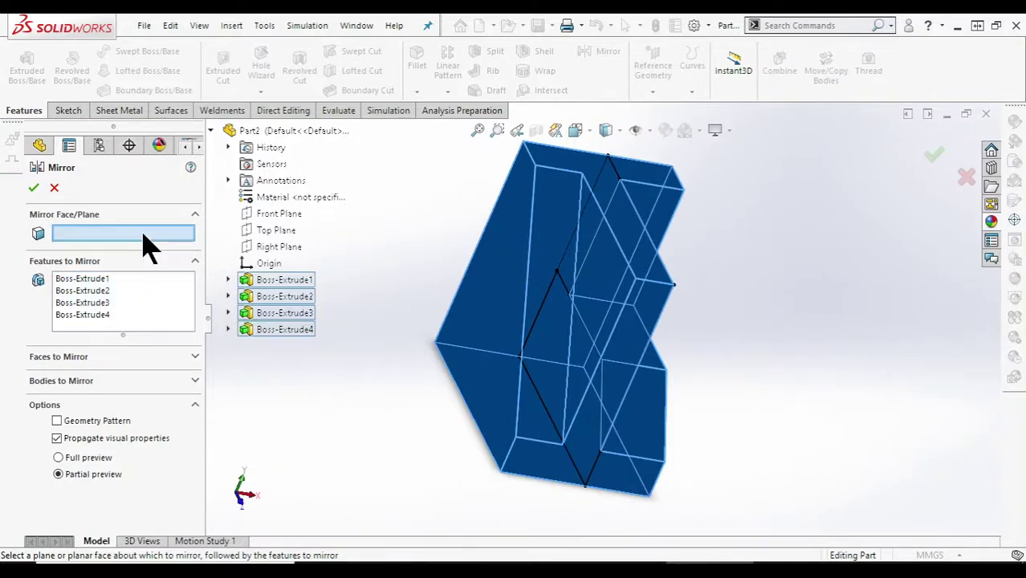
Set the part's side face as the mirror plane and check the preview.
left_click(507, 267)
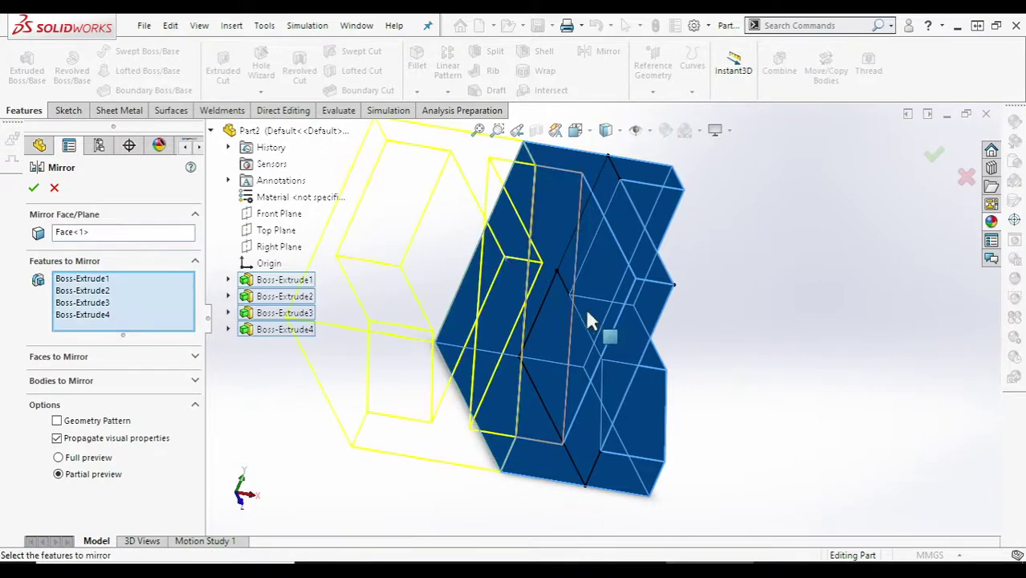
mouse_move(620, 323)
middle_mouse_down()
mouse_move(590, 293)
mouse_move(561, 293)
mouse_move(568, 304)
middle_mouse_up()
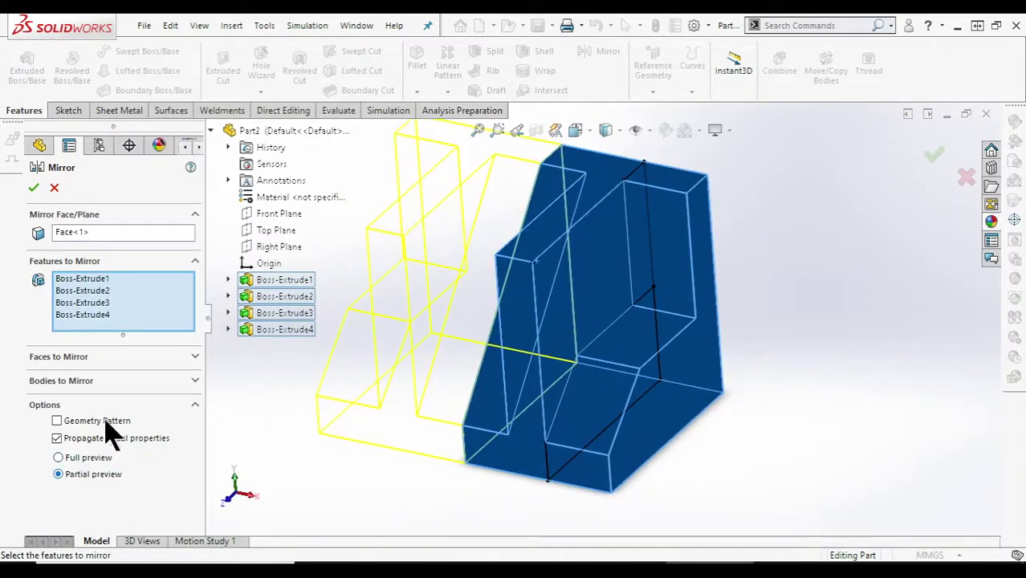
left_click(195, 358)
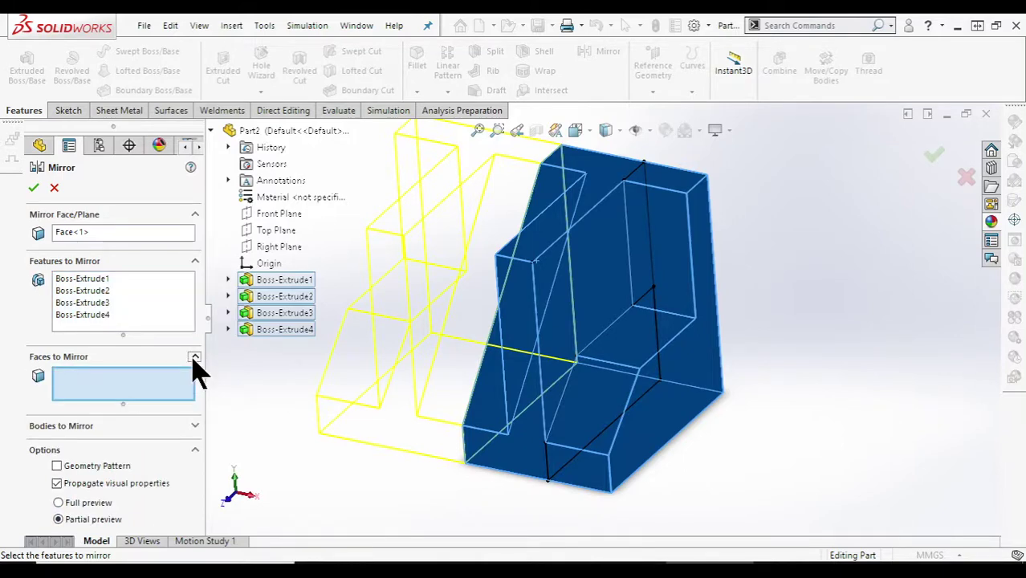
left_click(194, 357)
Switch to Bodies to Mirror, select the solid body, and confirm Mirror1.
left_click(195, 382)
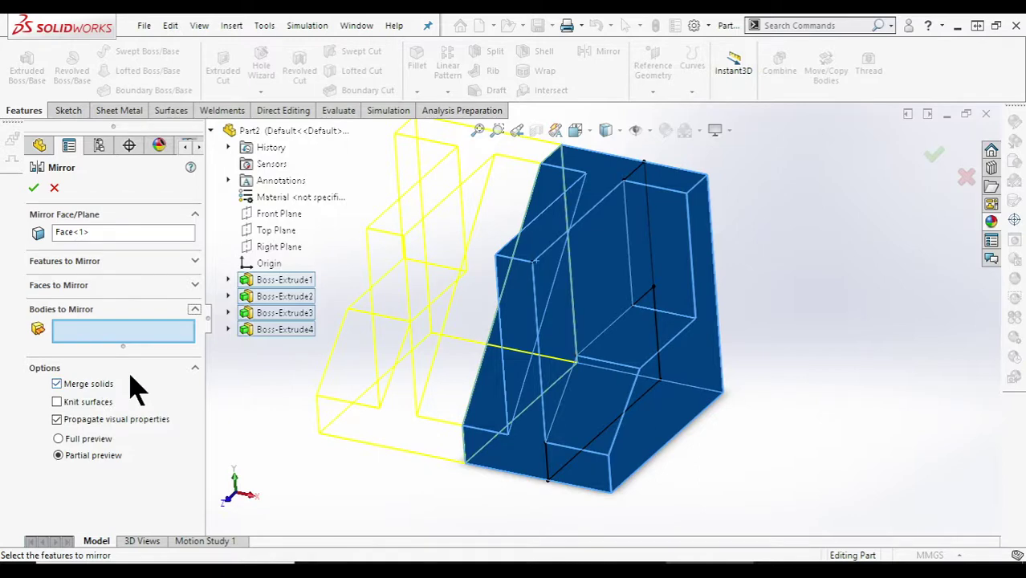
left_click(33, 187)
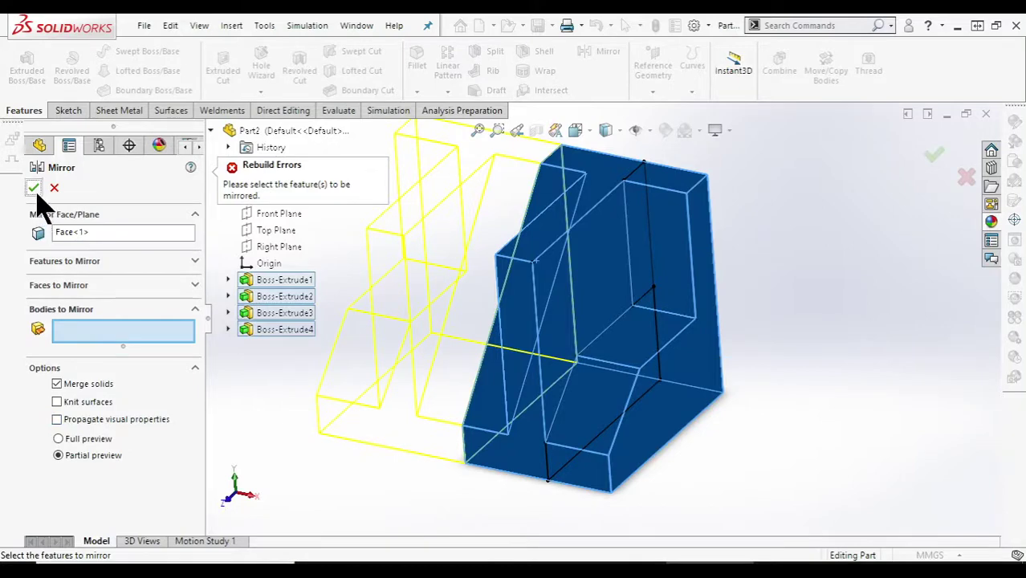
left_click(571, 282)
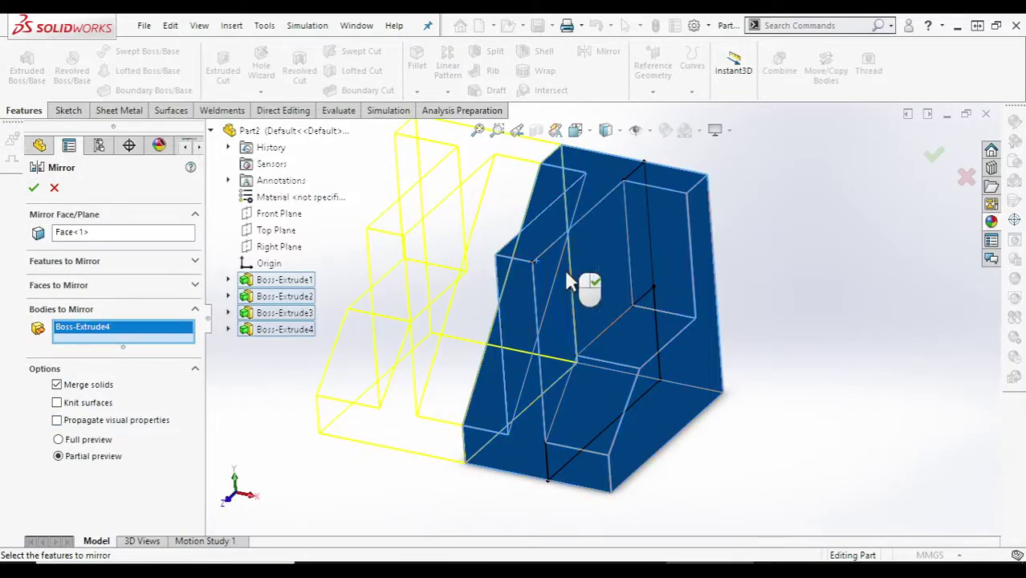
left_click(618, 274)
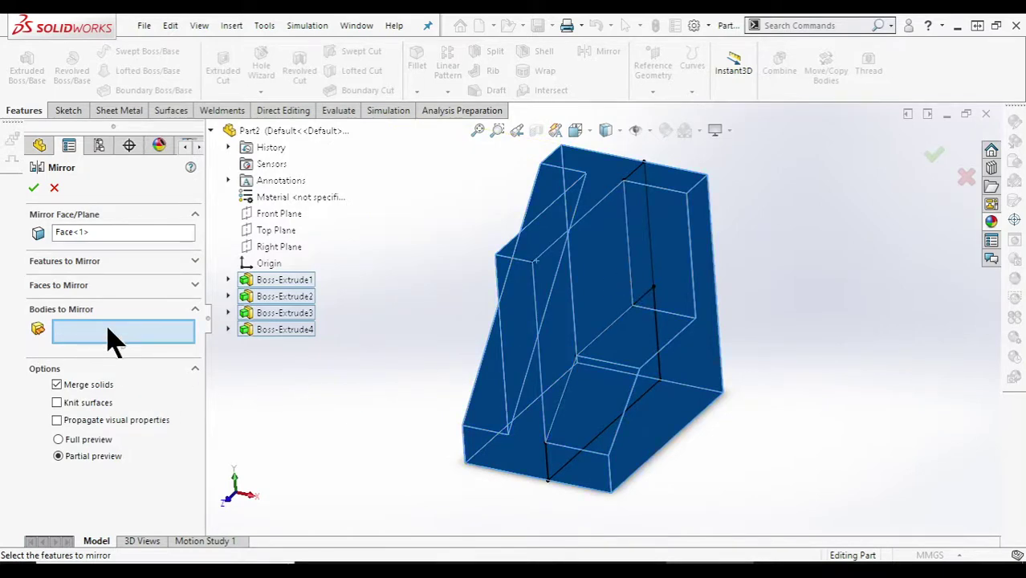
left_click(560, 323)
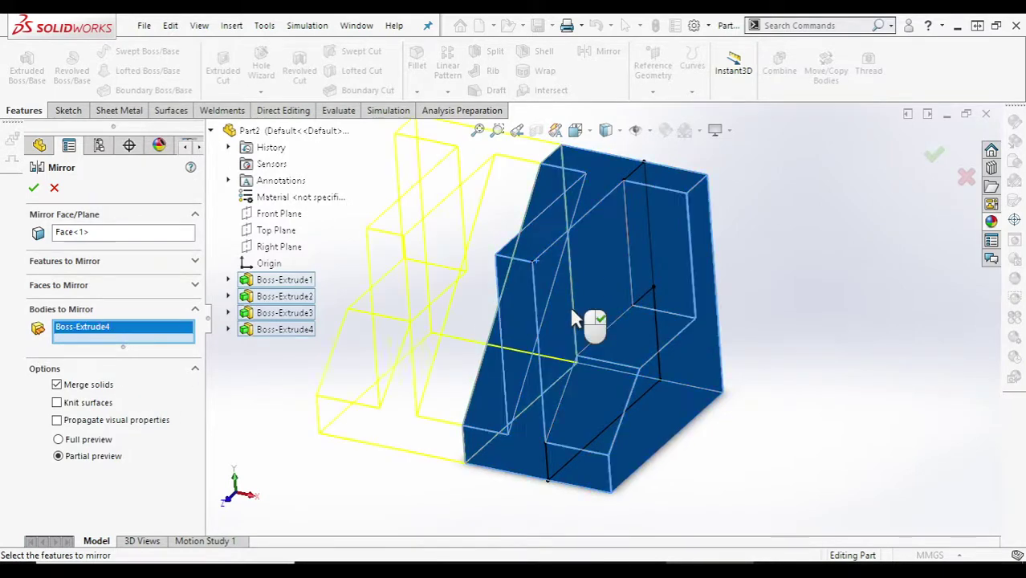
left_click(33, 187)
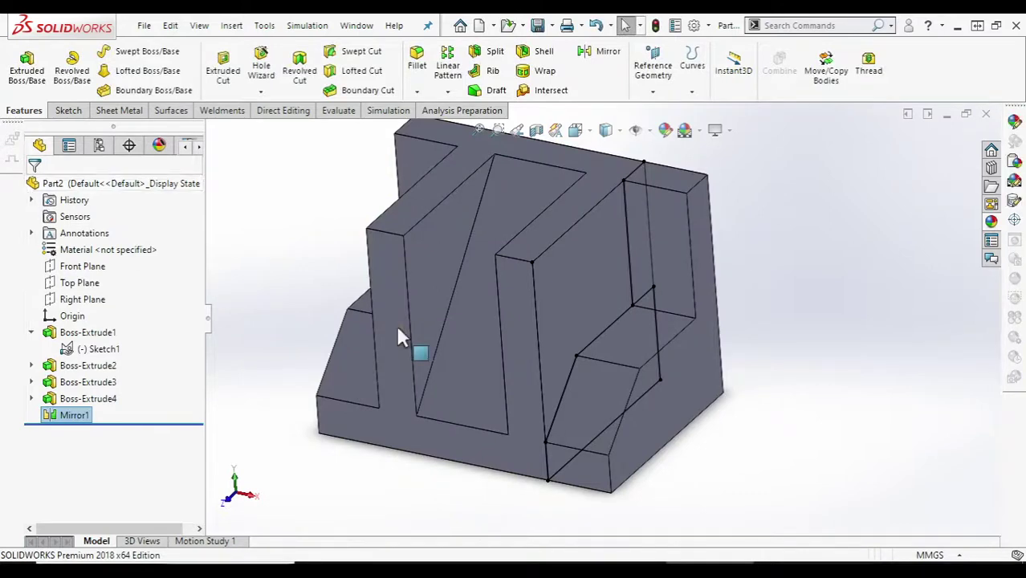
mouse_move(427, 376)
middle_mouse_down()
mouse_move(402, 349)
mouse_move(413, 358)
middle_mouse_up()
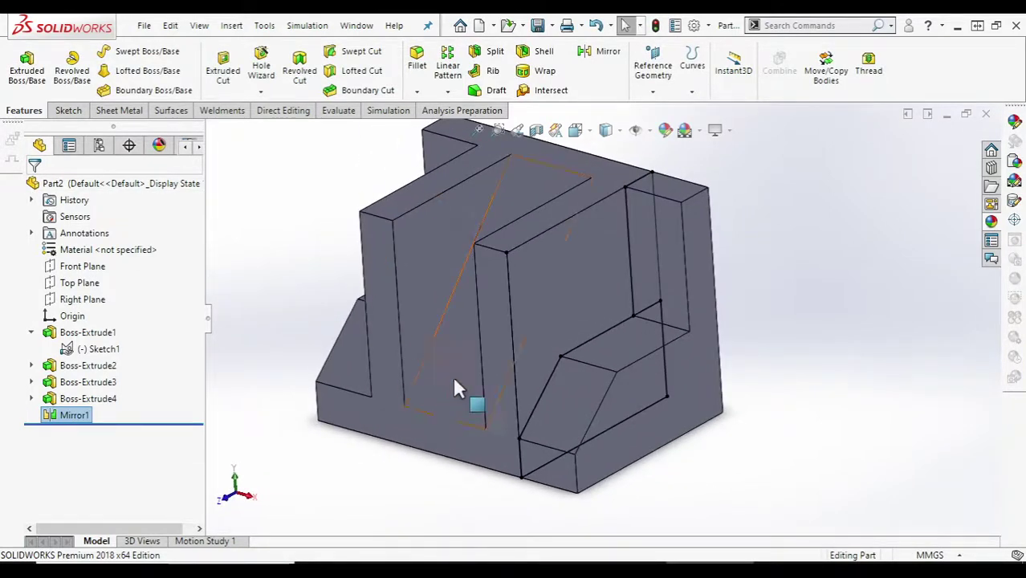
Hide Sketch1, switch to isometric view, and bring back the Brass step reference drawing.
left_click(111, 352)
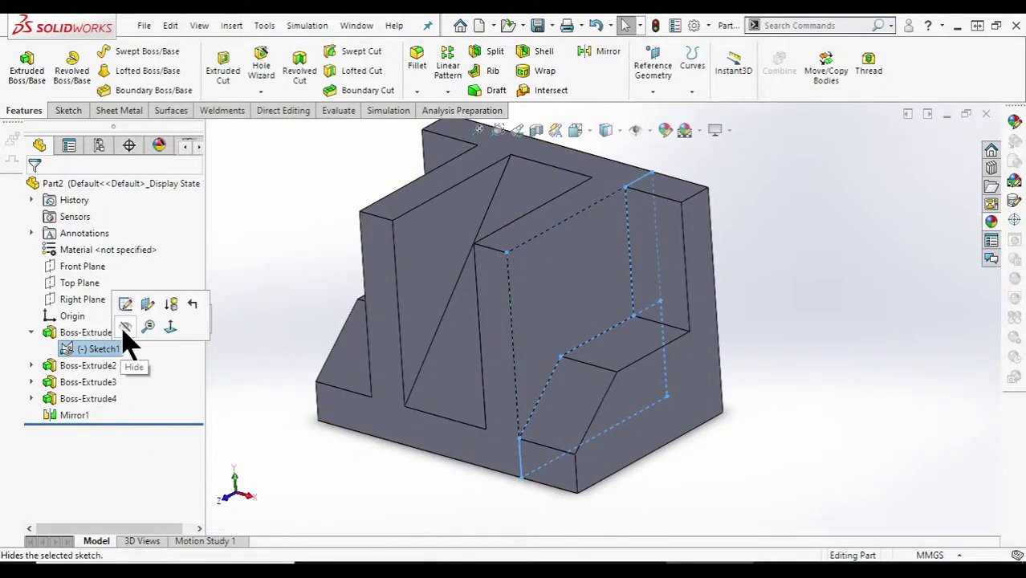
left_click(125, 326)
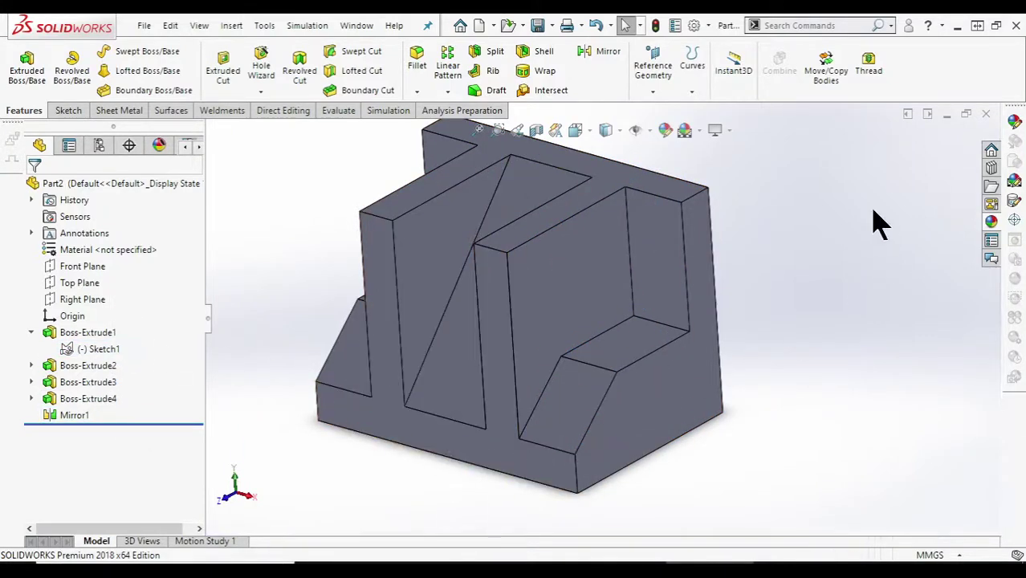
left_click(592, 134)
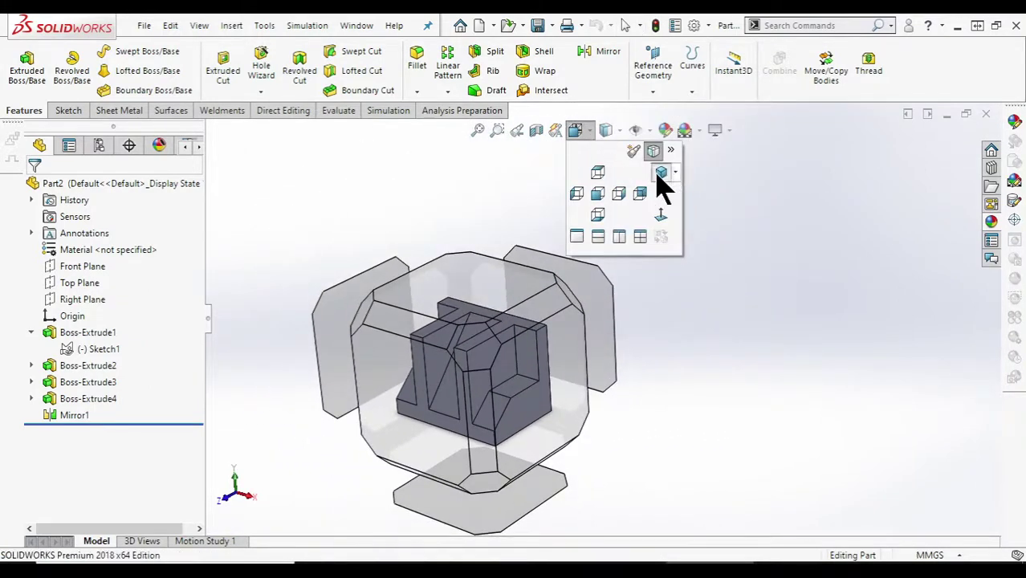
left_click(661, 173)
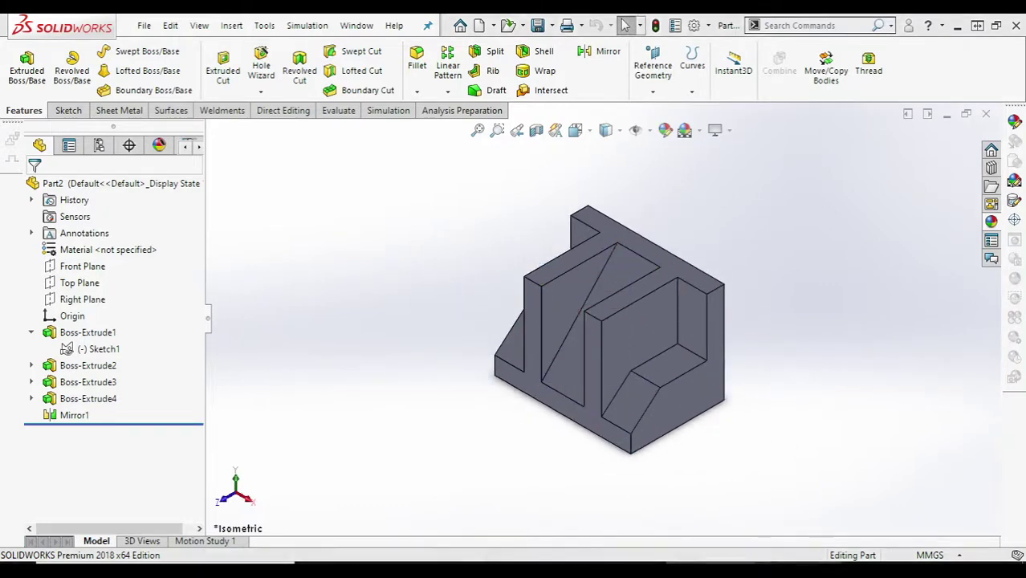
left_click(795, 562)
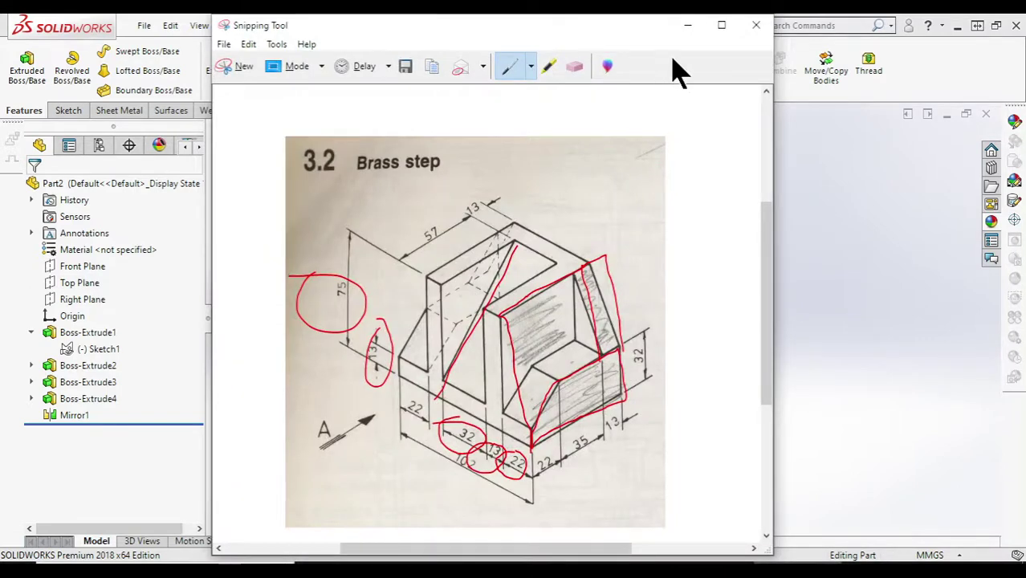
Minimize the Snipping Tool drawing to return to the SOLIDWORKS part.
left_click(688, 26)
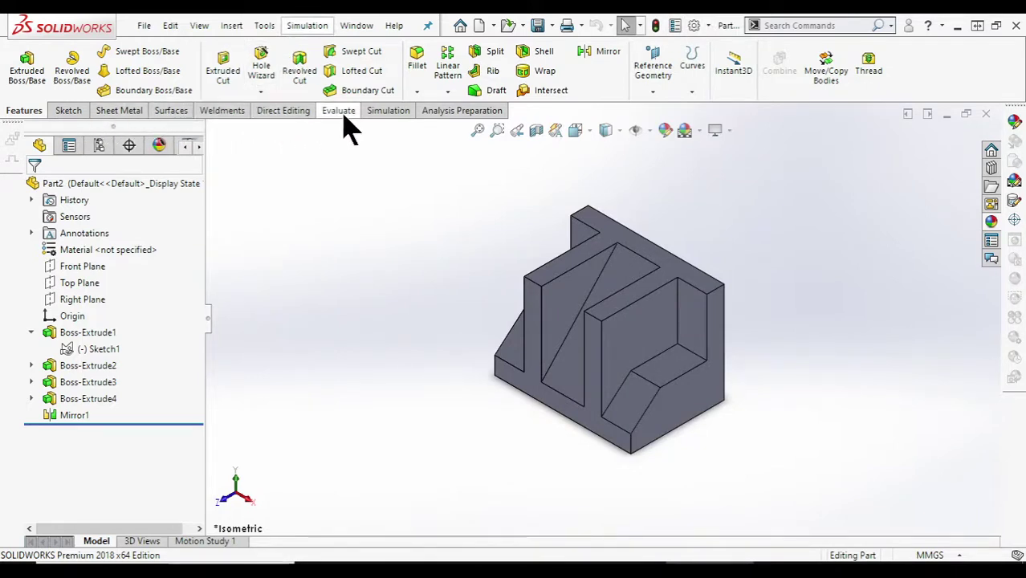
Toggle the Evaluate tab off and back on in the CommandManager, then switch to it.
right_click(524, 120)
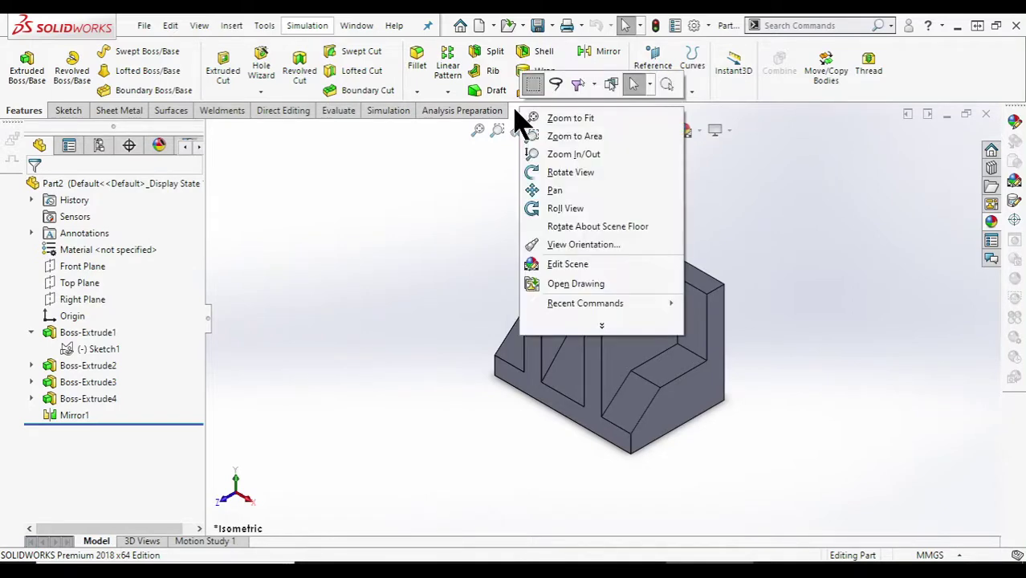
left_click(511, 109)
left_click(488, 112)
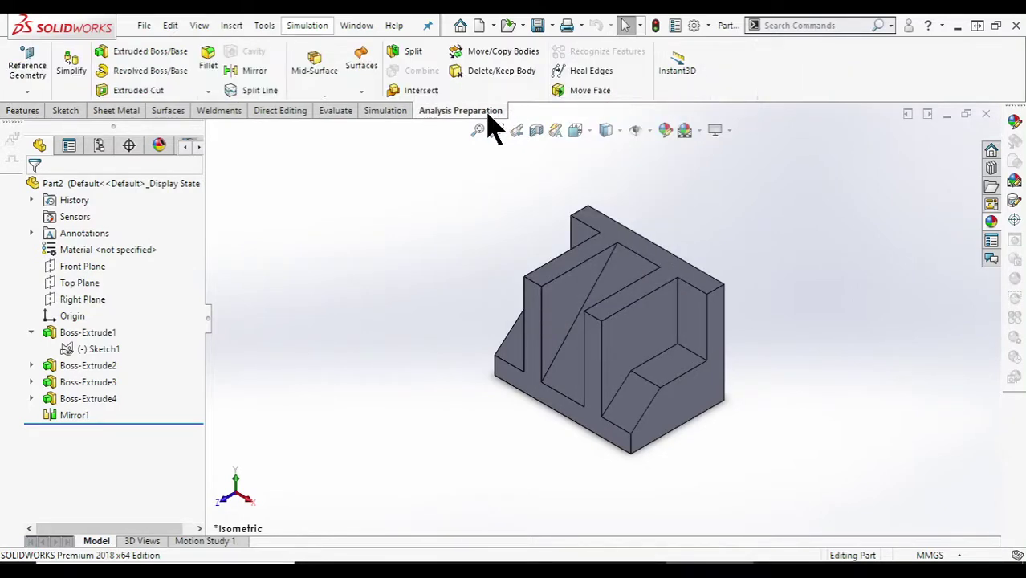
right_click(488, 116)
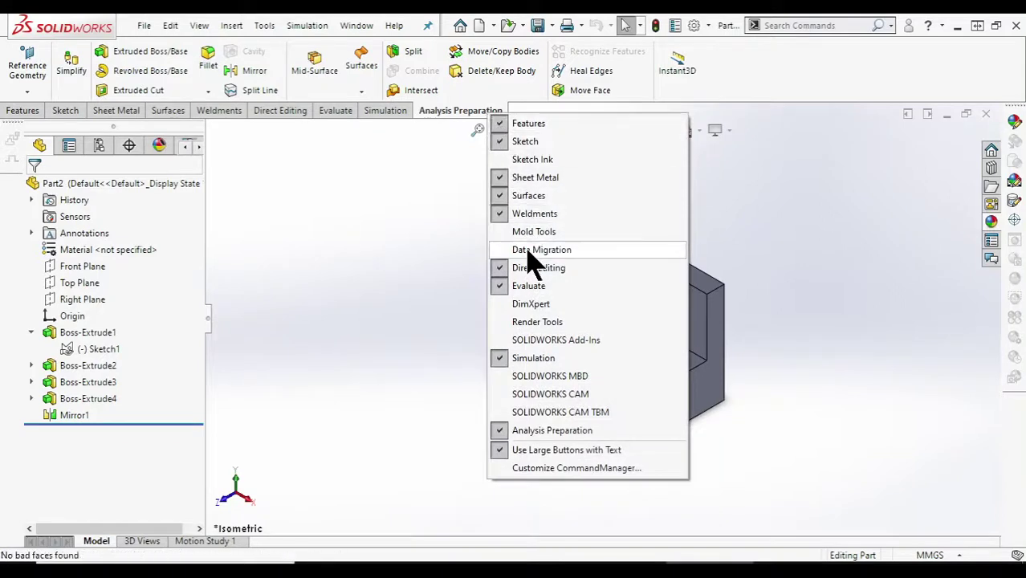
left_click(508, 286)
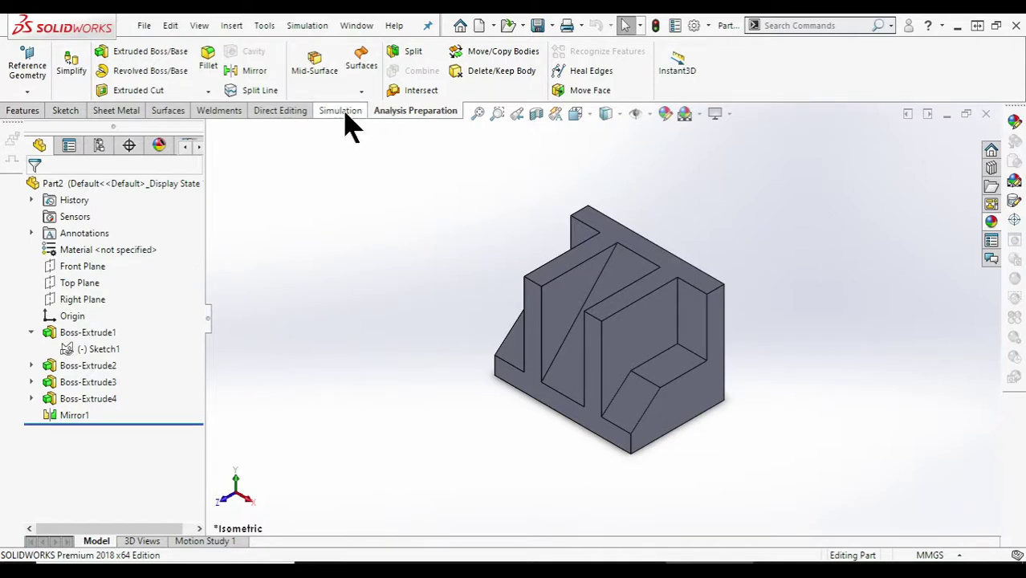
left_click(345, 112)
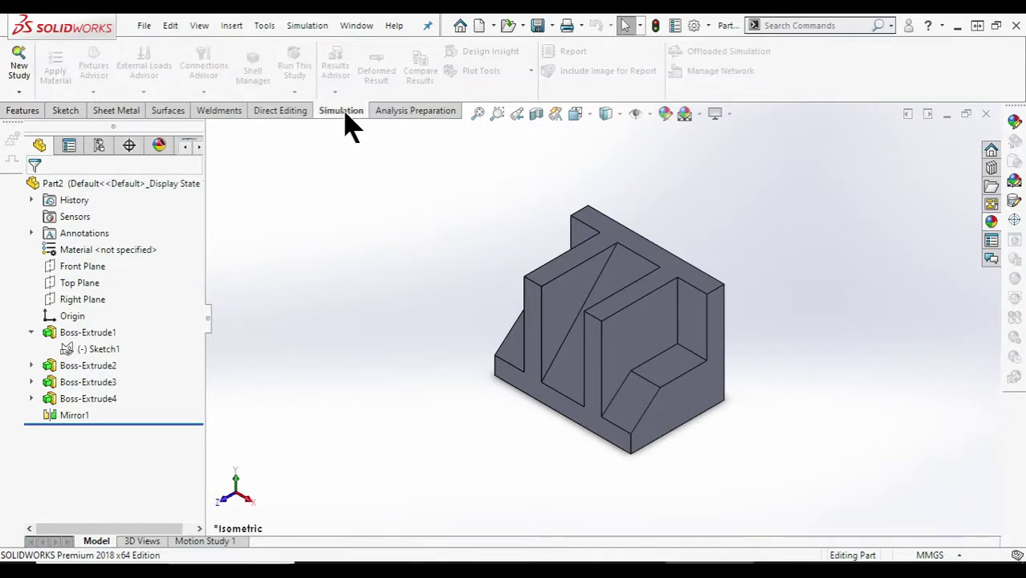
right_click(345, 114)
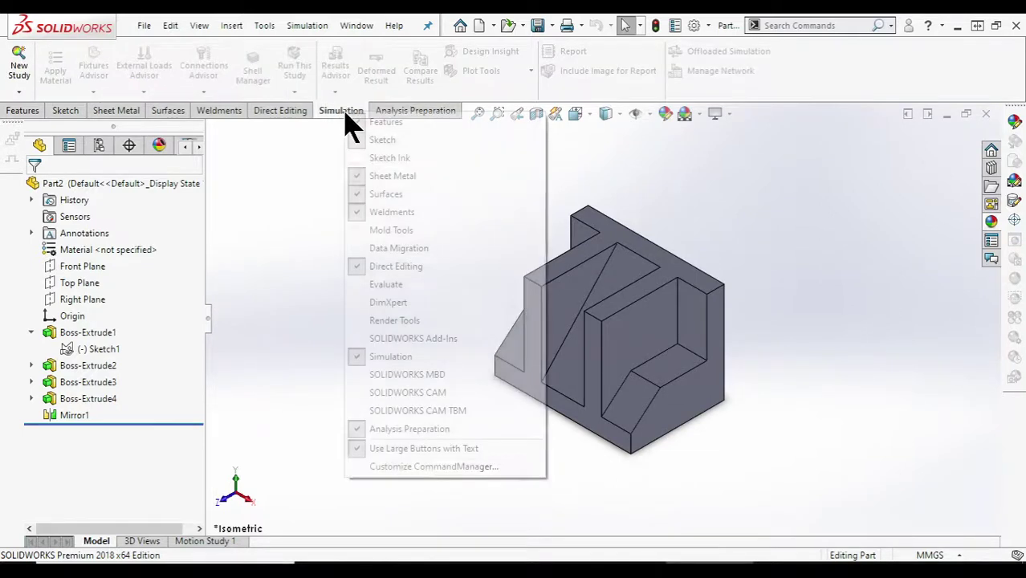
left_click(414, 286)
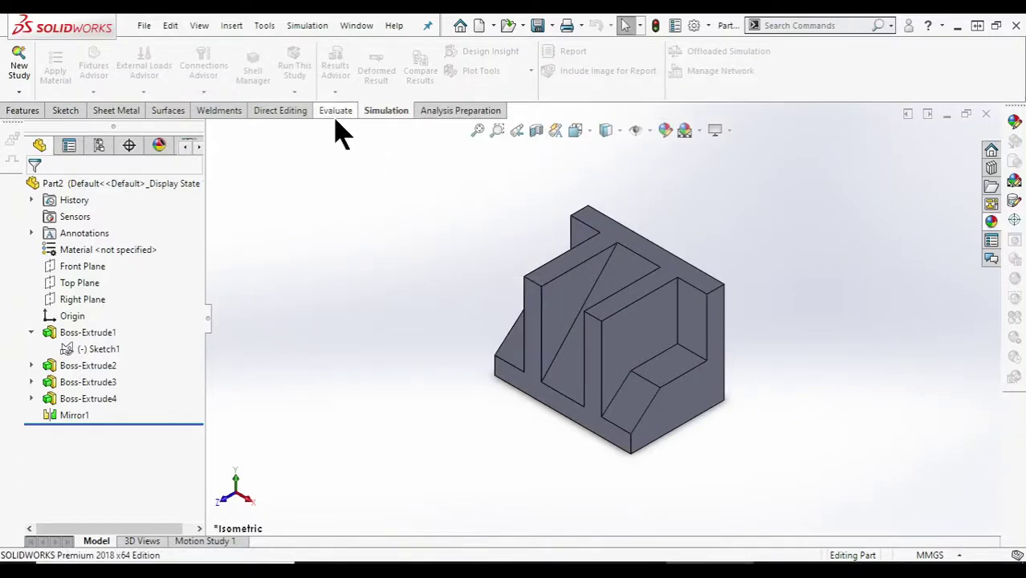
left_click(335, 114)
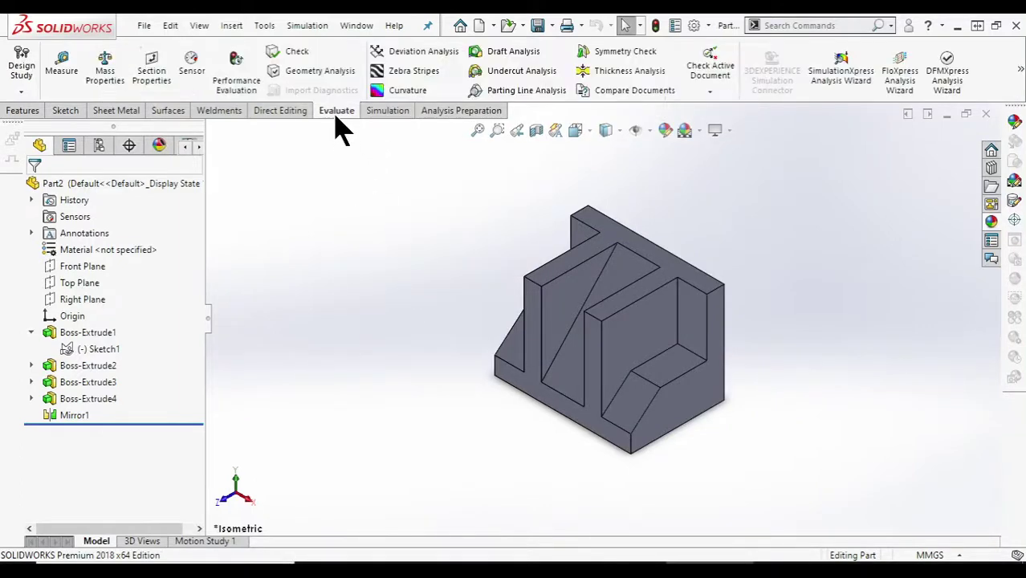
Measure the two parallel inner faces to confirm they are 22 mm apart.
left_click(75, 73)
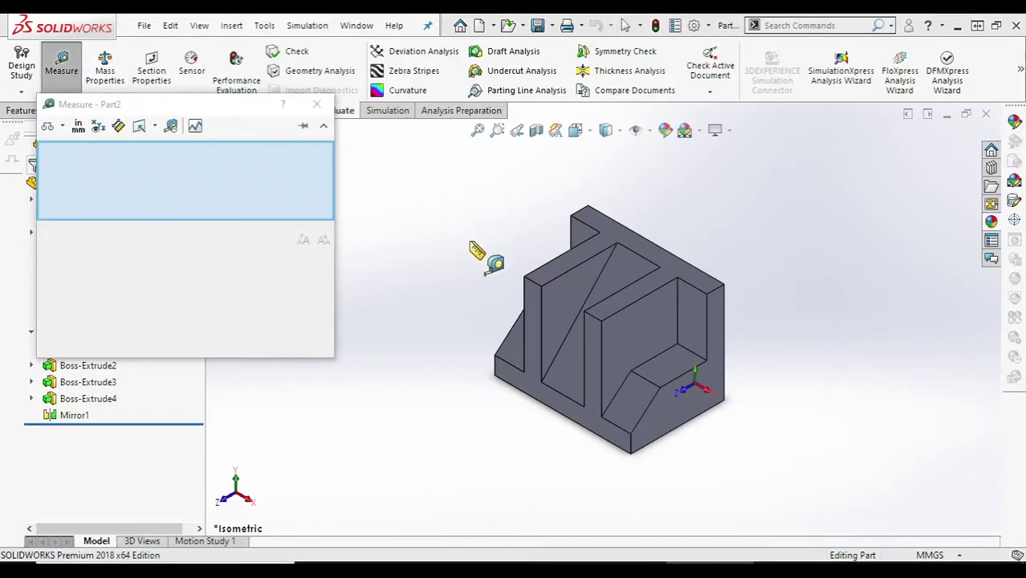
middle_click_drag(481, 252, 550, 263)
left_click(618, 312)
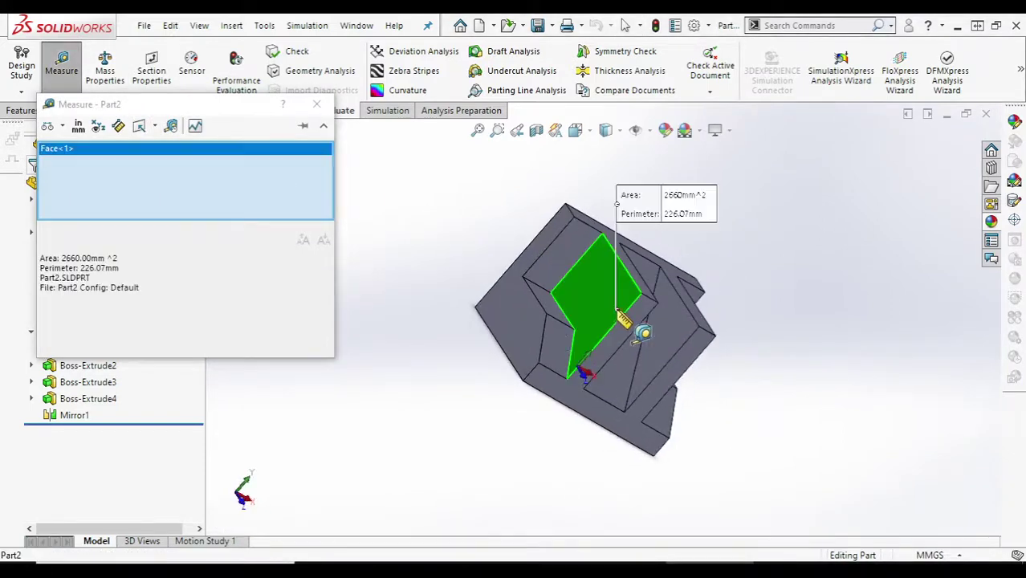
left_click(531, 335)
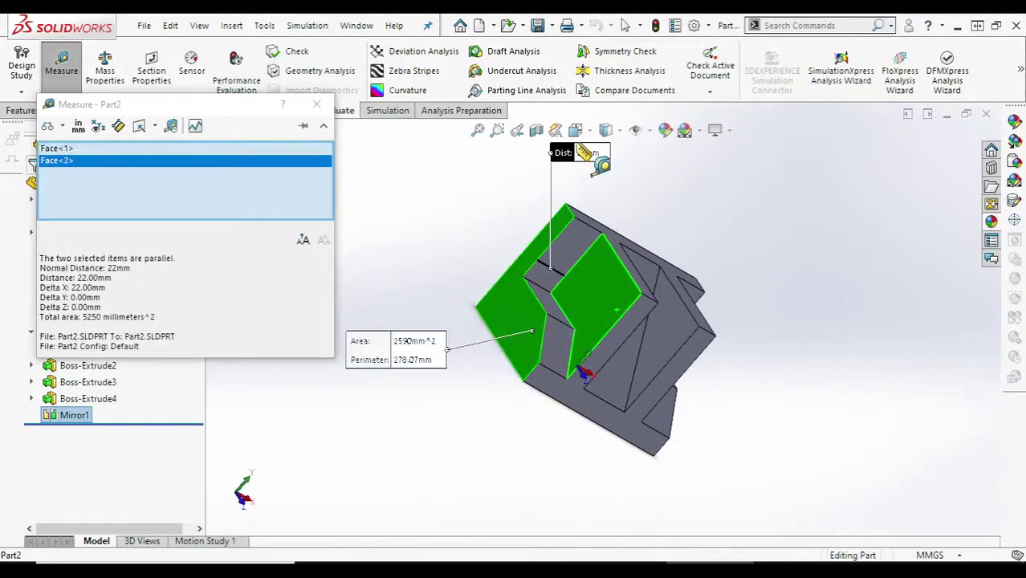
left_click(321, 106)
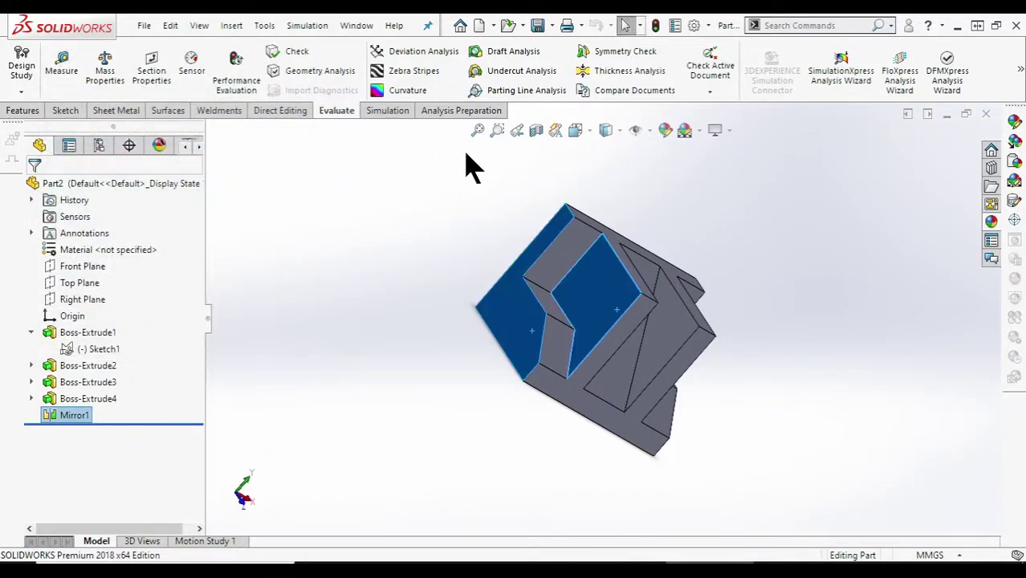
left_click(377, 249)
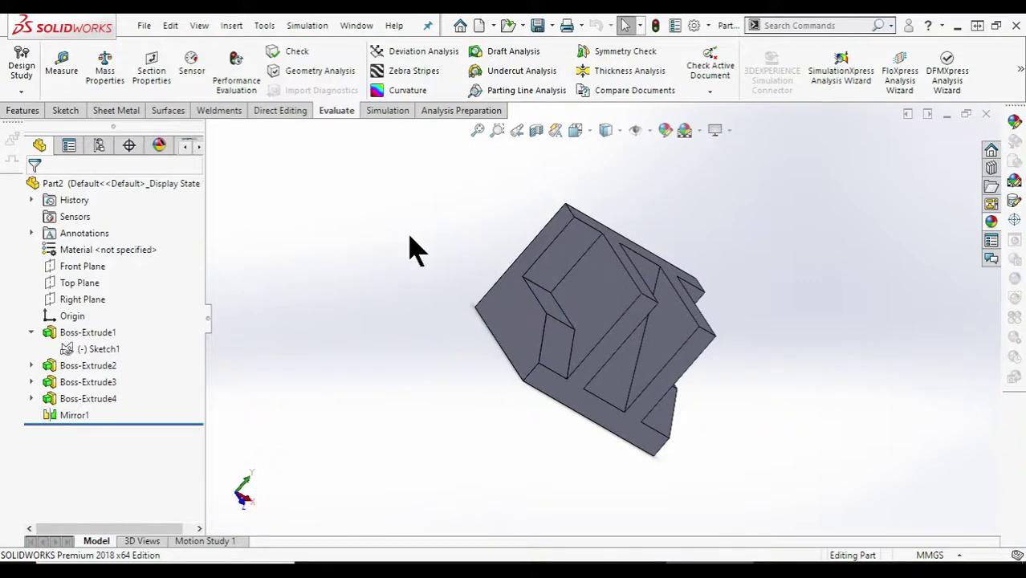
middle_click_drag(409, 251, 339, 201)
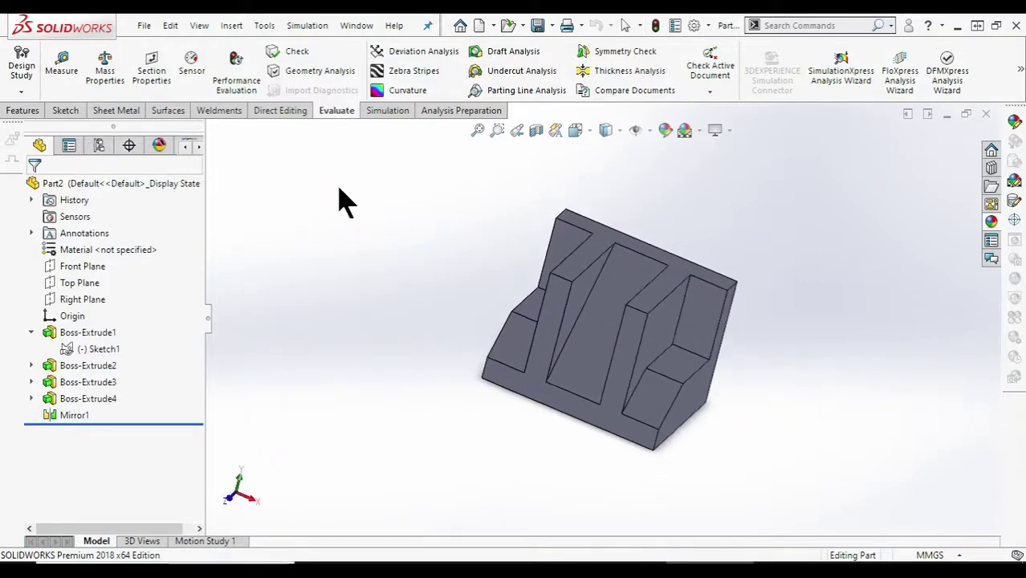
left_click(580, 131)
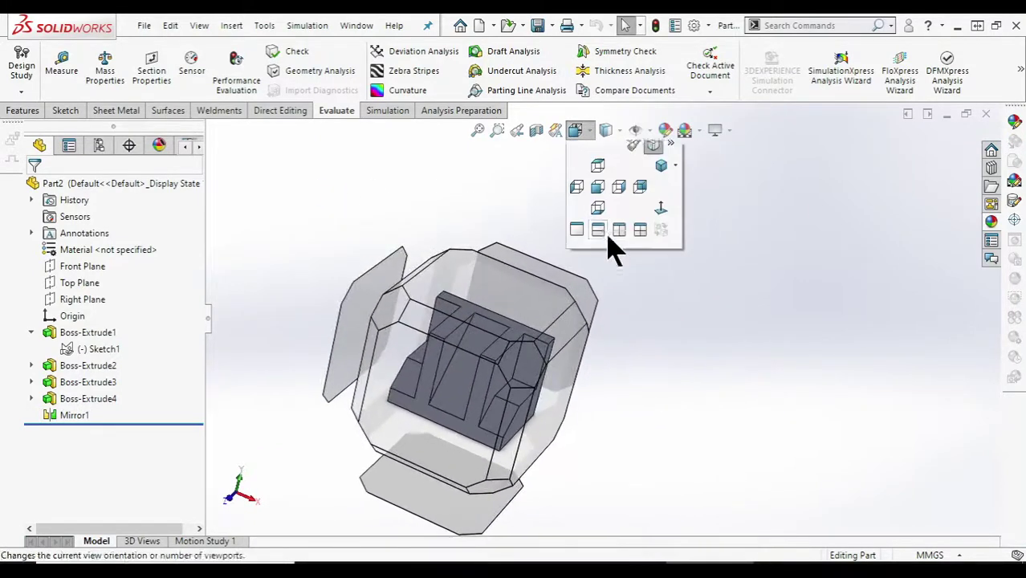
Switch to isometric view, zoom to fit, and look for Part2's appearance options.
left_click(660, 166)
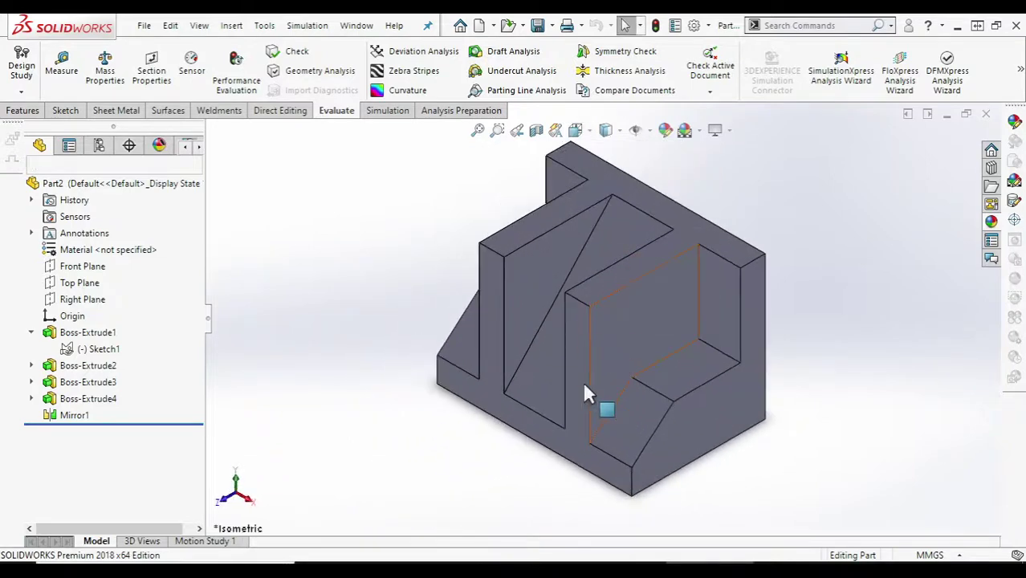
key("f")
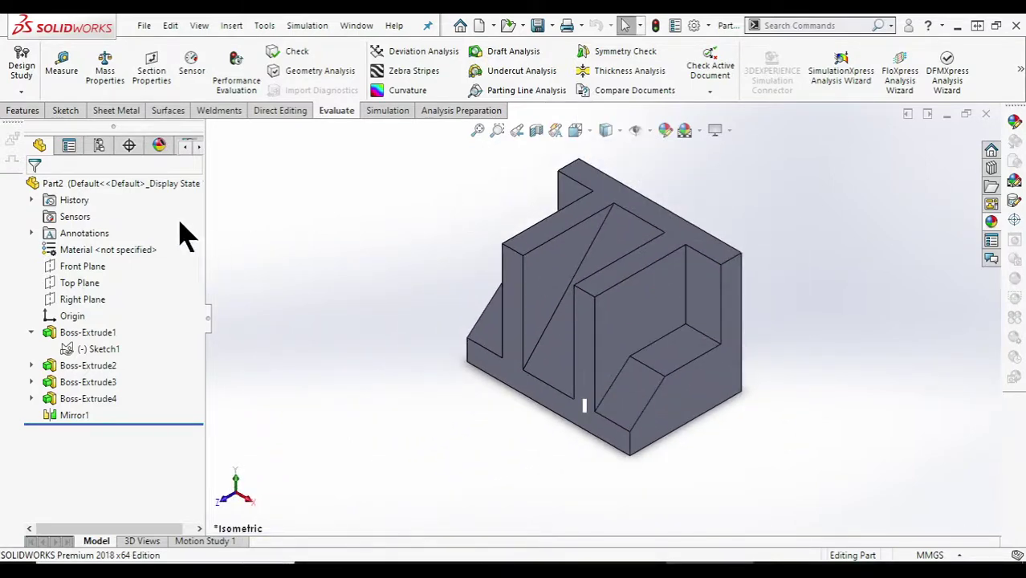
left_click(111, 183)
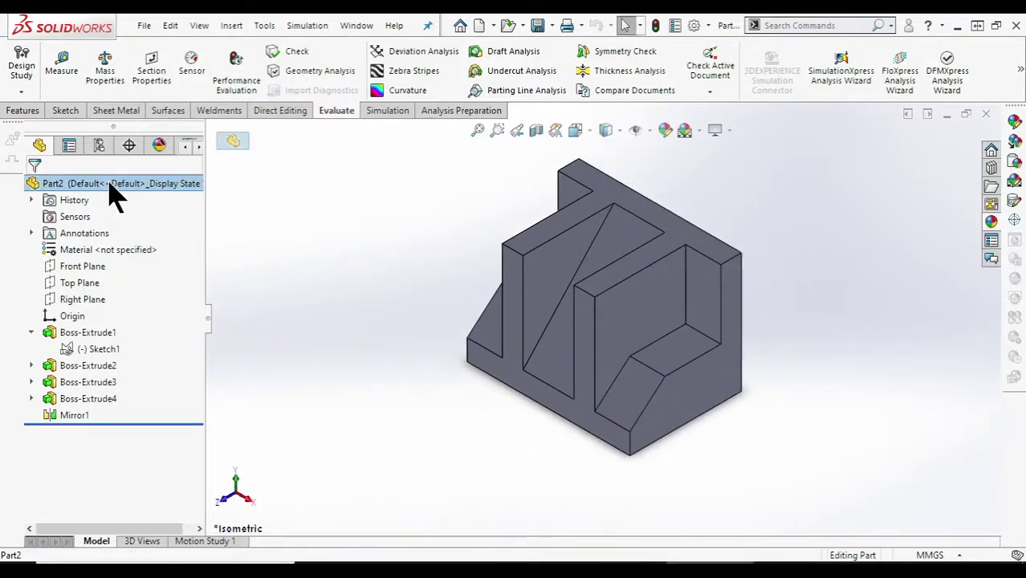
right_click(111, 183)
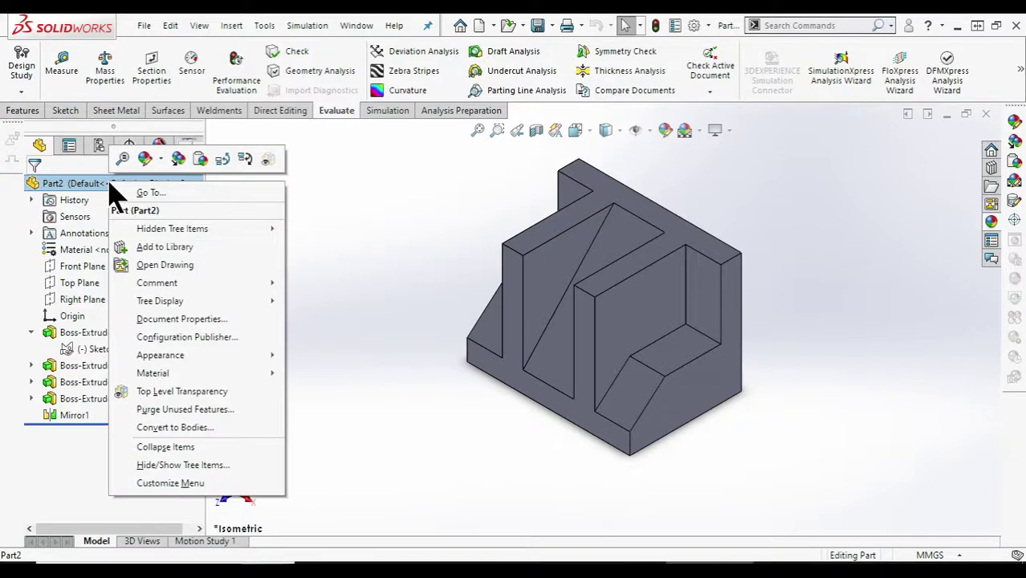
left_click(163, 159)
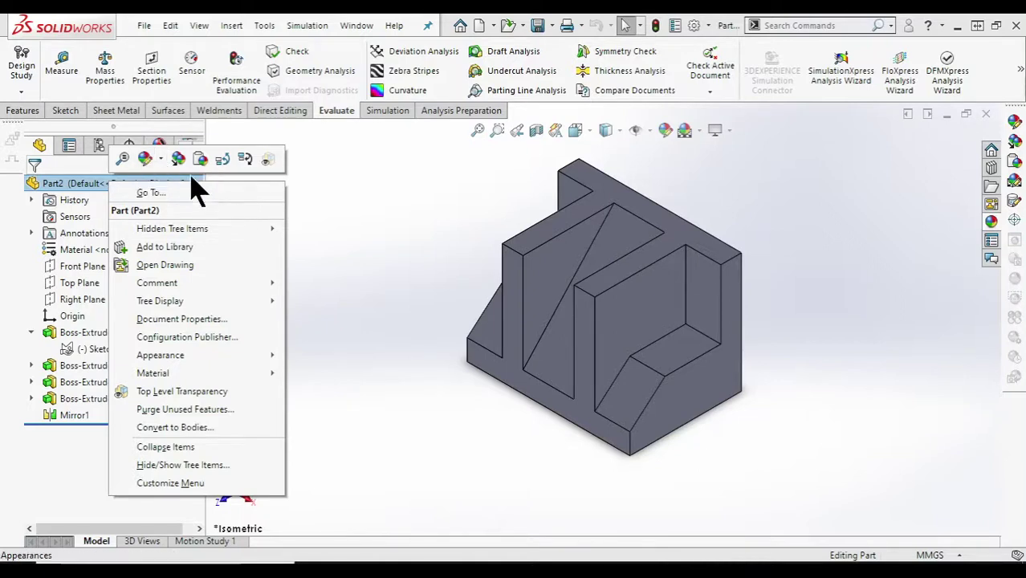
left_click(148, 163)
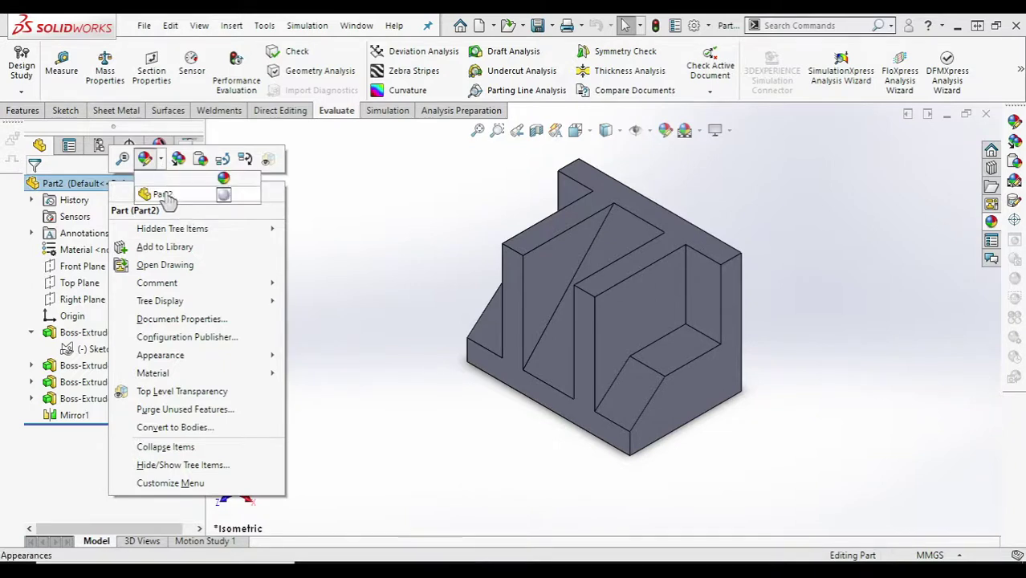
key("Escape")
Apply a green colour appearance to the whole Part2 and confirm it.
left_click(339, 235)
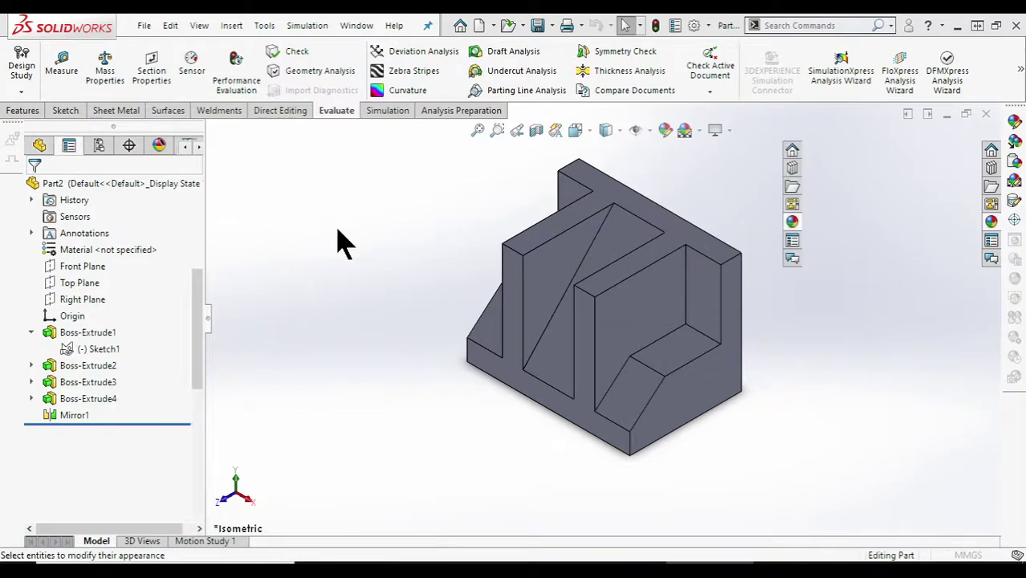
left_click_drag(198, 337, 195, 405)
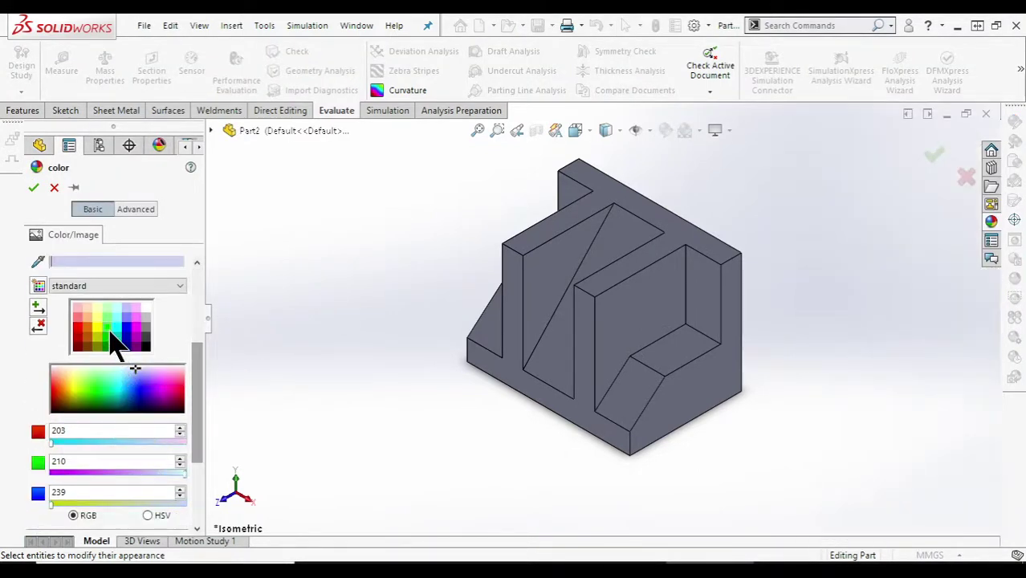
left_click(111, 336)
left_click(33, 188)
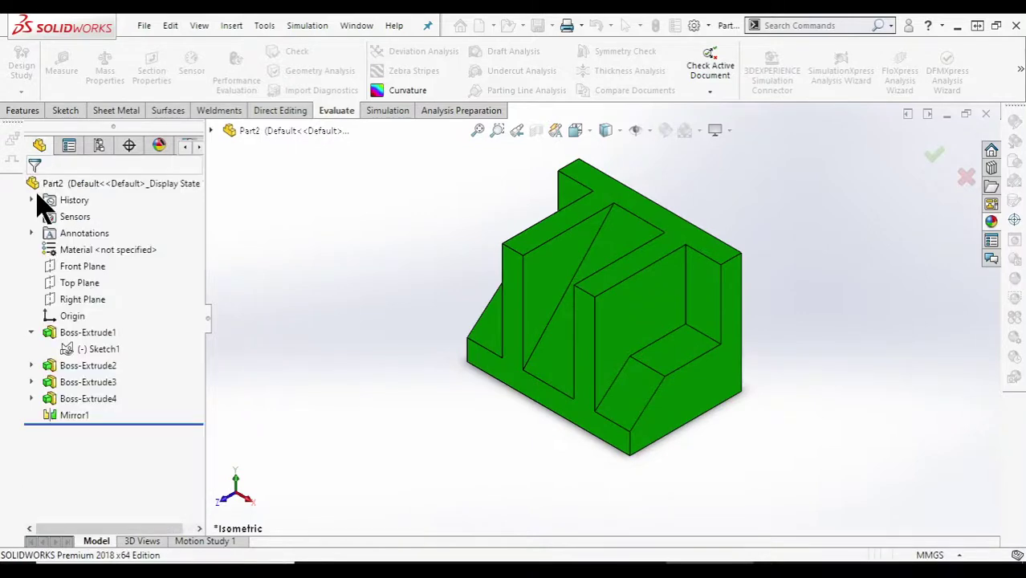
Zoom the model view and narrow the FeatureManager panel to enlarge the green part.
scroll(354, 271, "up", 2)
scroll(351, 257, "down", 5)
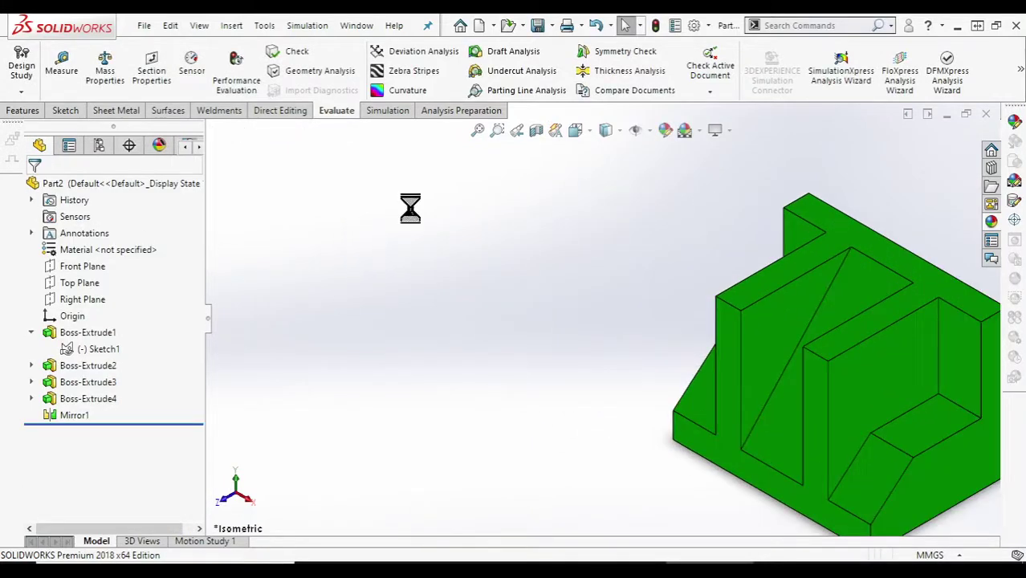
scroll(425, 205, "up", 2)
scroll(647, 229, "up", 2)
scroll(799, 230, "up", 1)
scroll(771, 241, "up", 1)
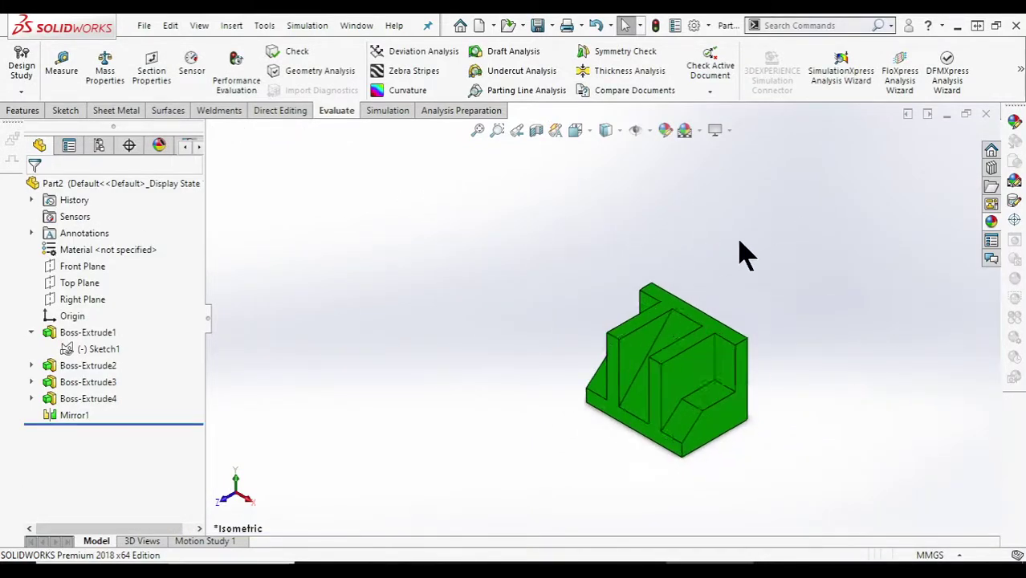
scroll(649, 269, "down", 2)
scroll(562, 281, "up", 3)
scroll(461, 321, "down", 3)
scroll(461, 309, "up", 2)
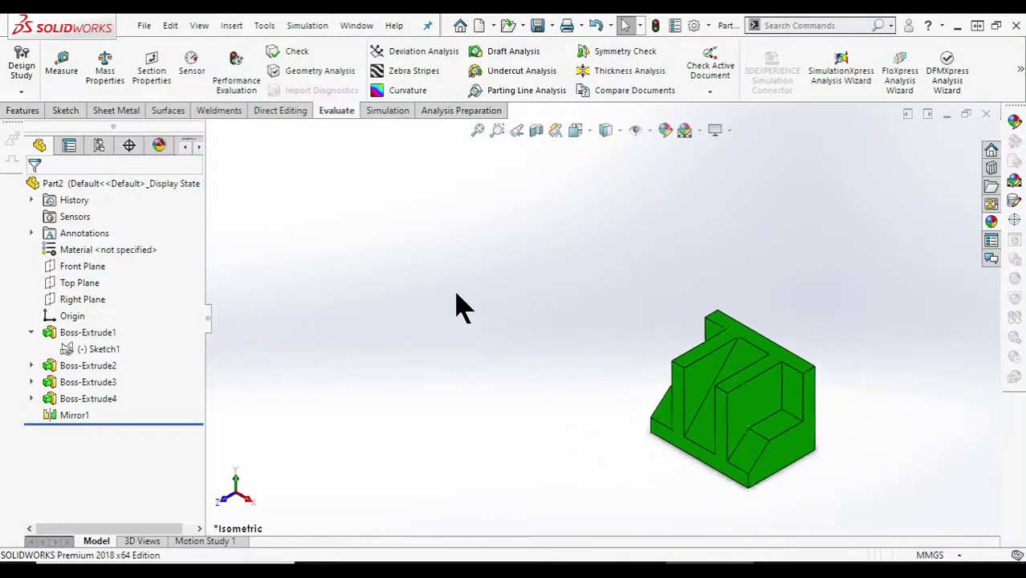
scroll(690, 411, "up", 1)
scroll(731, 416, "down", 3)
scroll(768, 416, "down", 2)
scroll(767, 414, "down", 1)
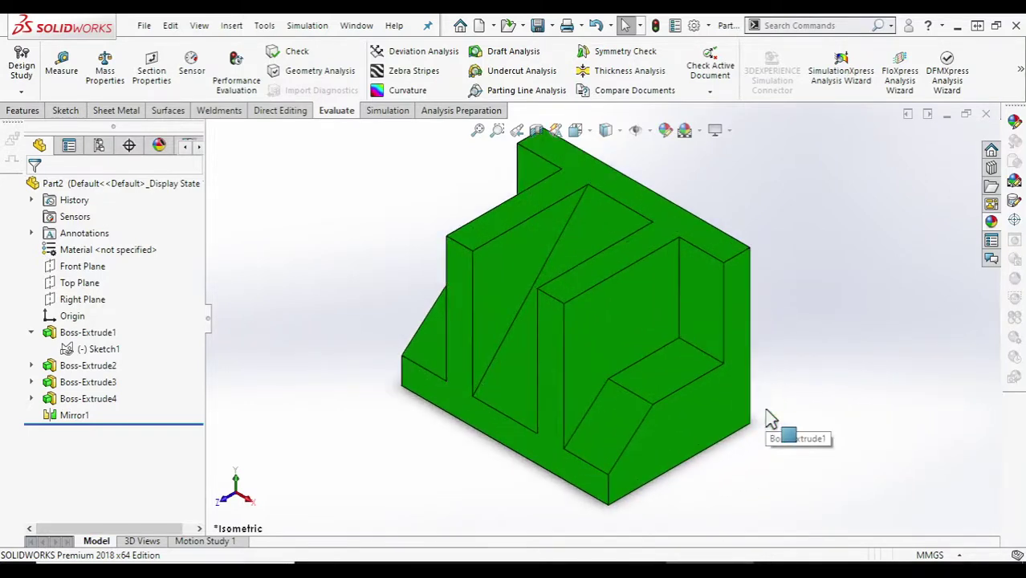
scroll(767, 416, "down", 1)
scroll(767, 416, "up", 1)
scroll(767, 416, "up", 2)
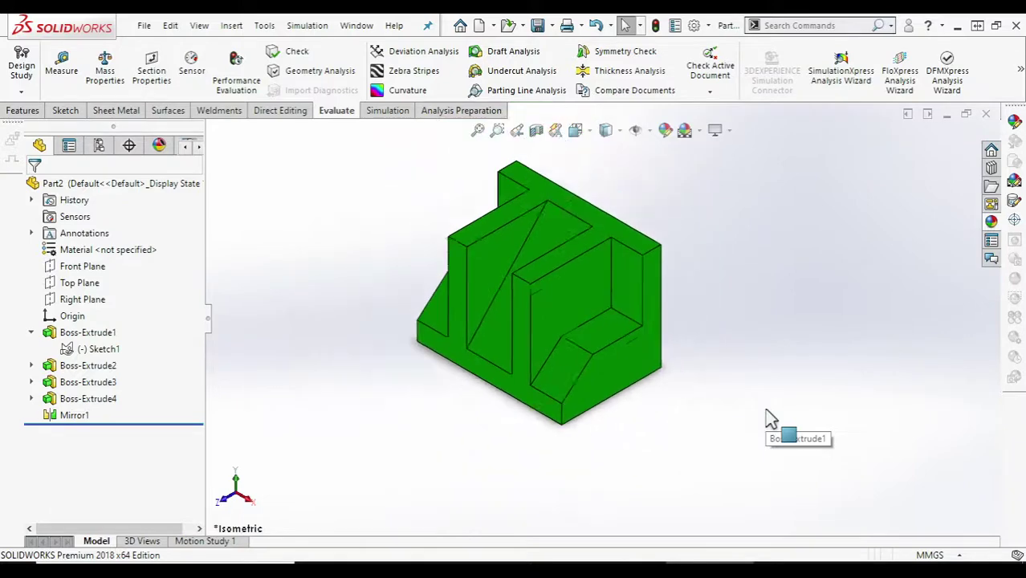
scroll(767, 416, "up", 1)
left_click_drag(205, 246, 64, 254)
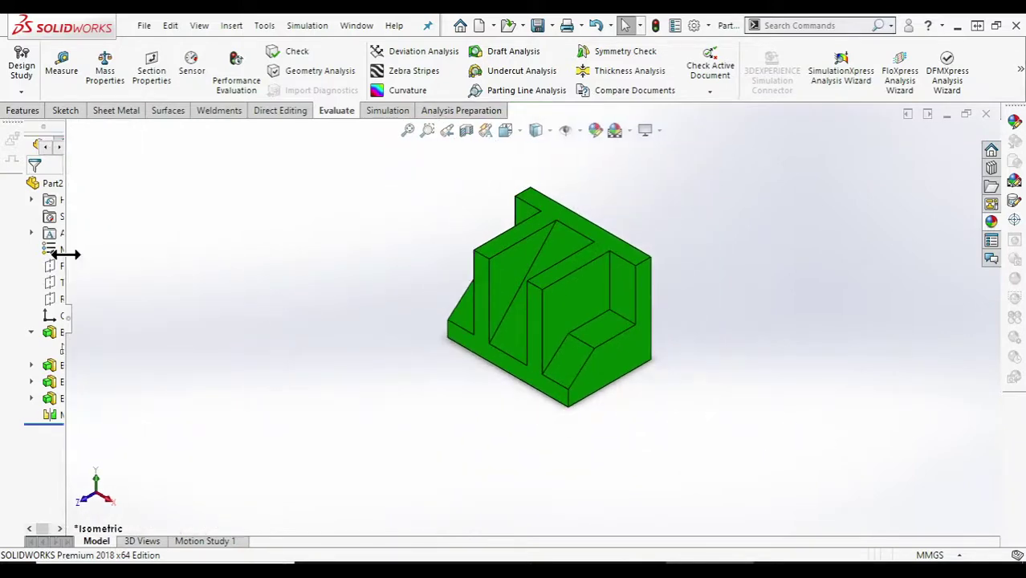
scroll(386, 201, "down", 1)
scroll(385, 201, "down", 1)
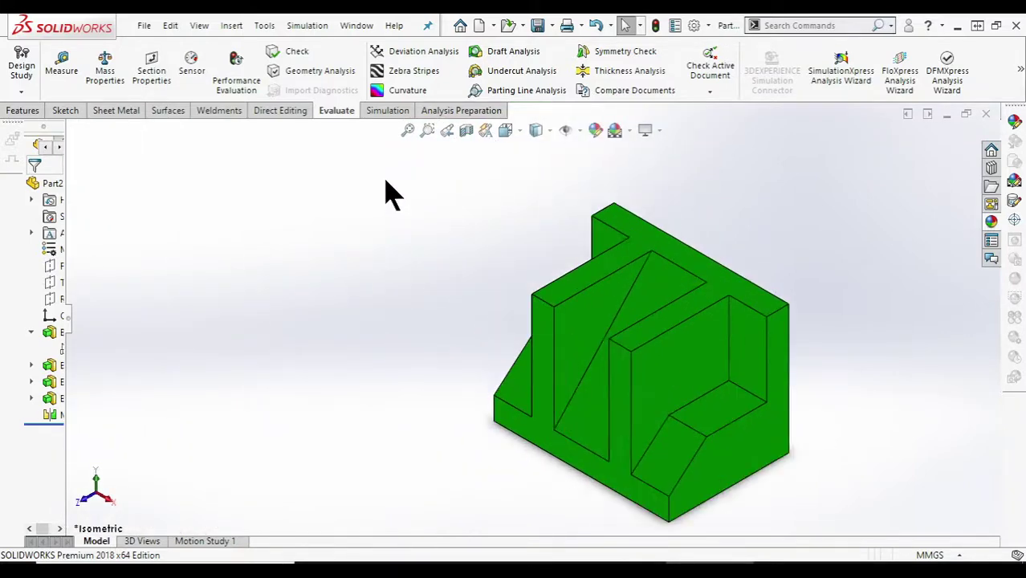